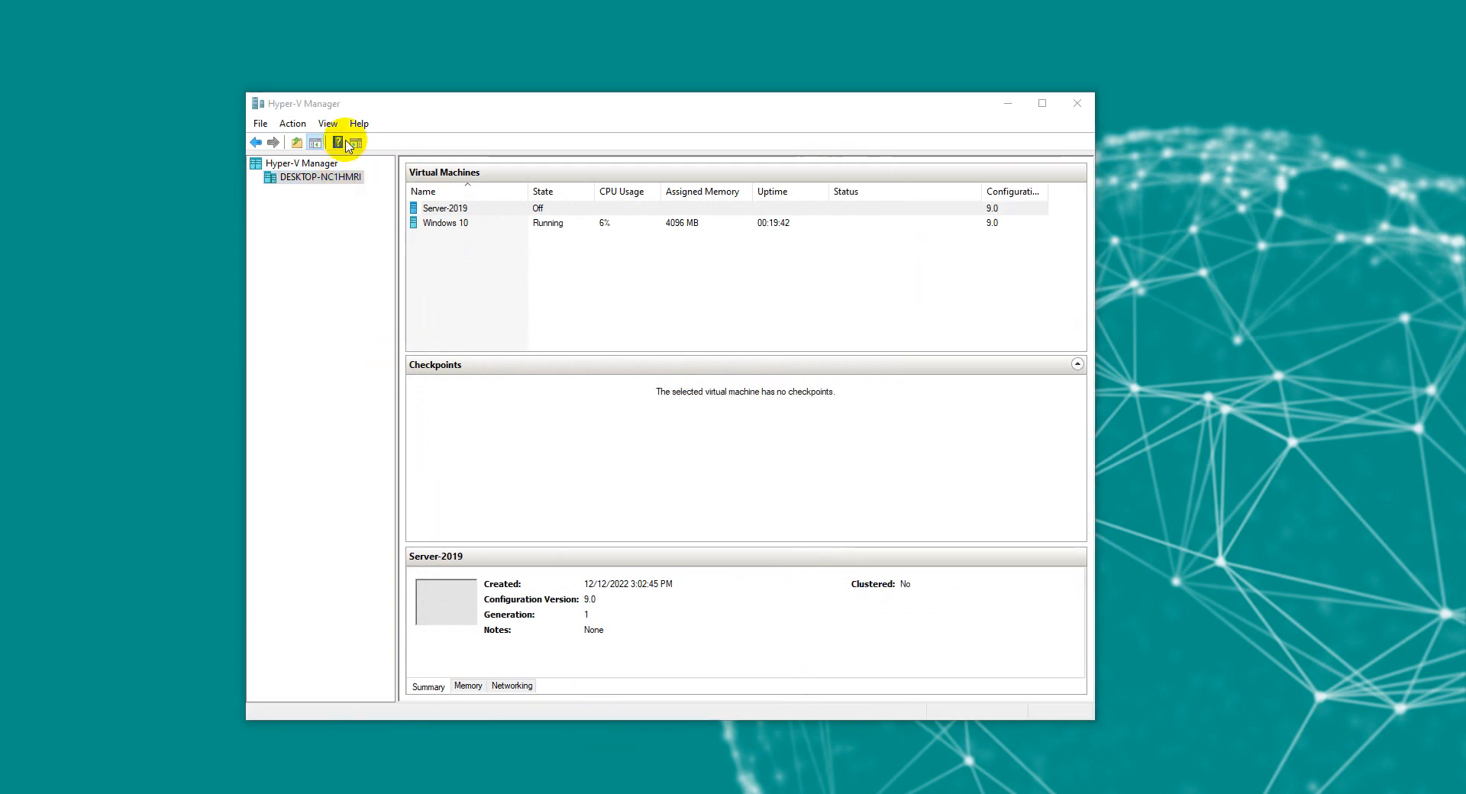
Step: Turn the Action pane back on via View > Customize and start a New Virtual Machine
left_click(328, 123)
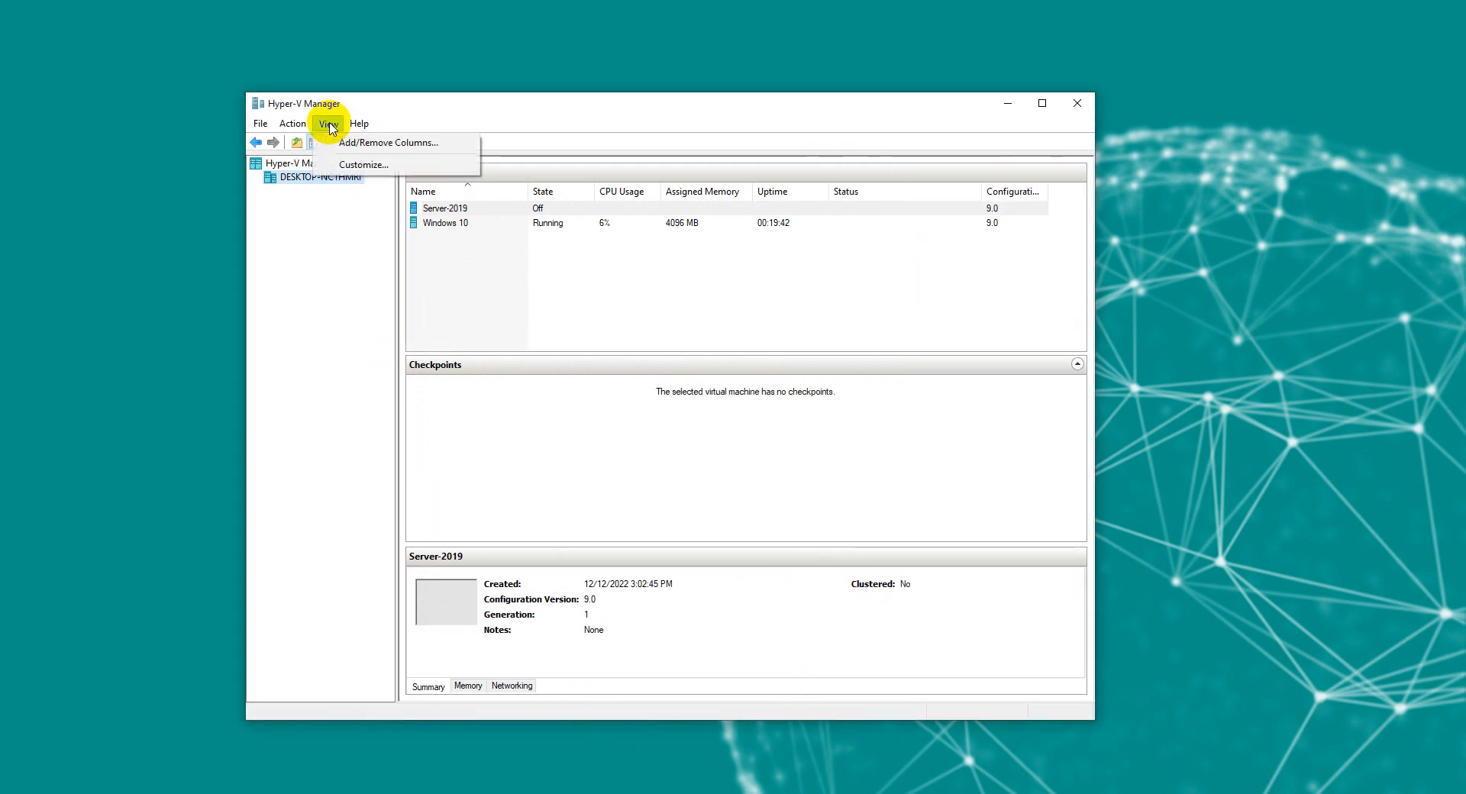
left_click(361, 165)
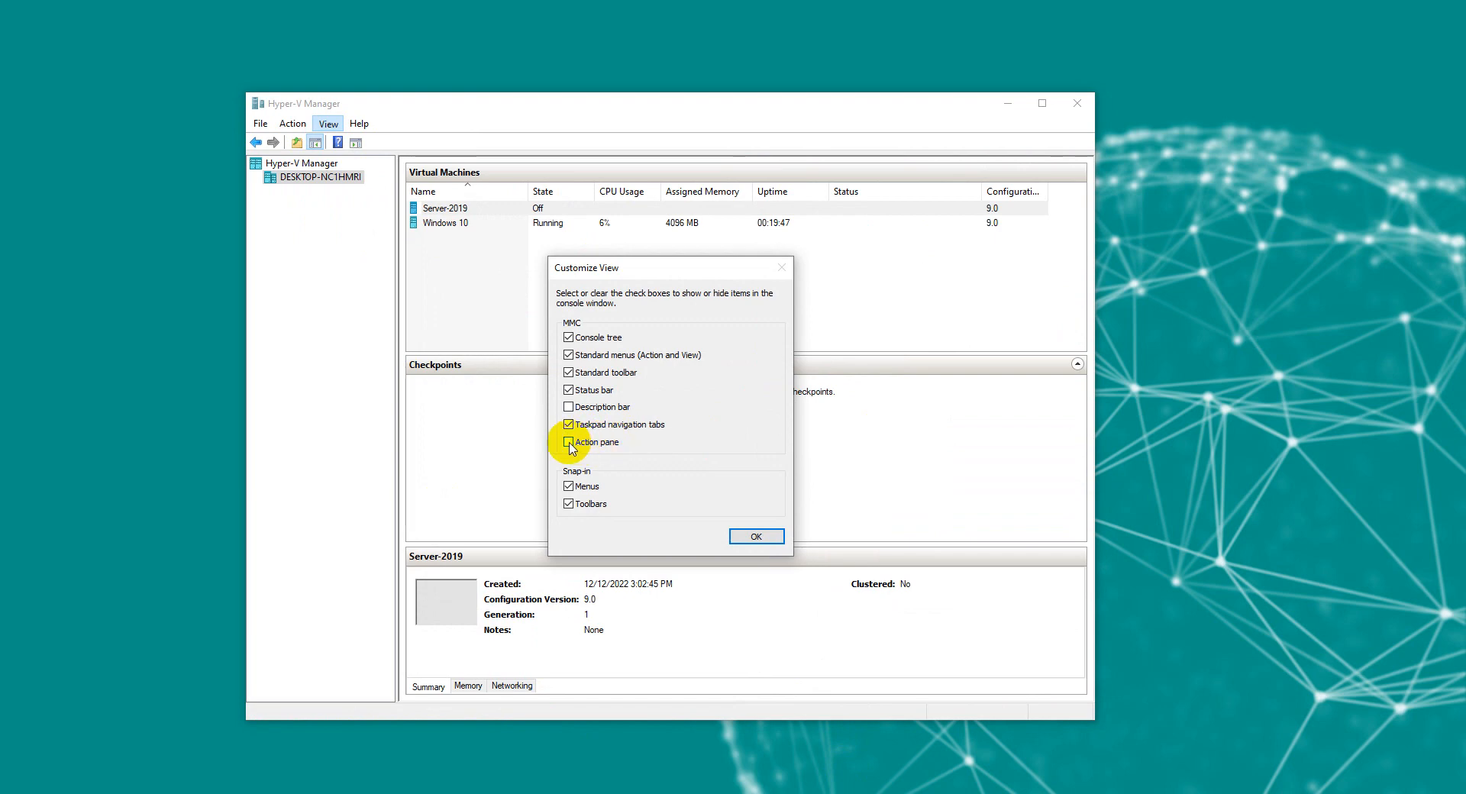
left_click(568, 442)
left_click(756, 536)
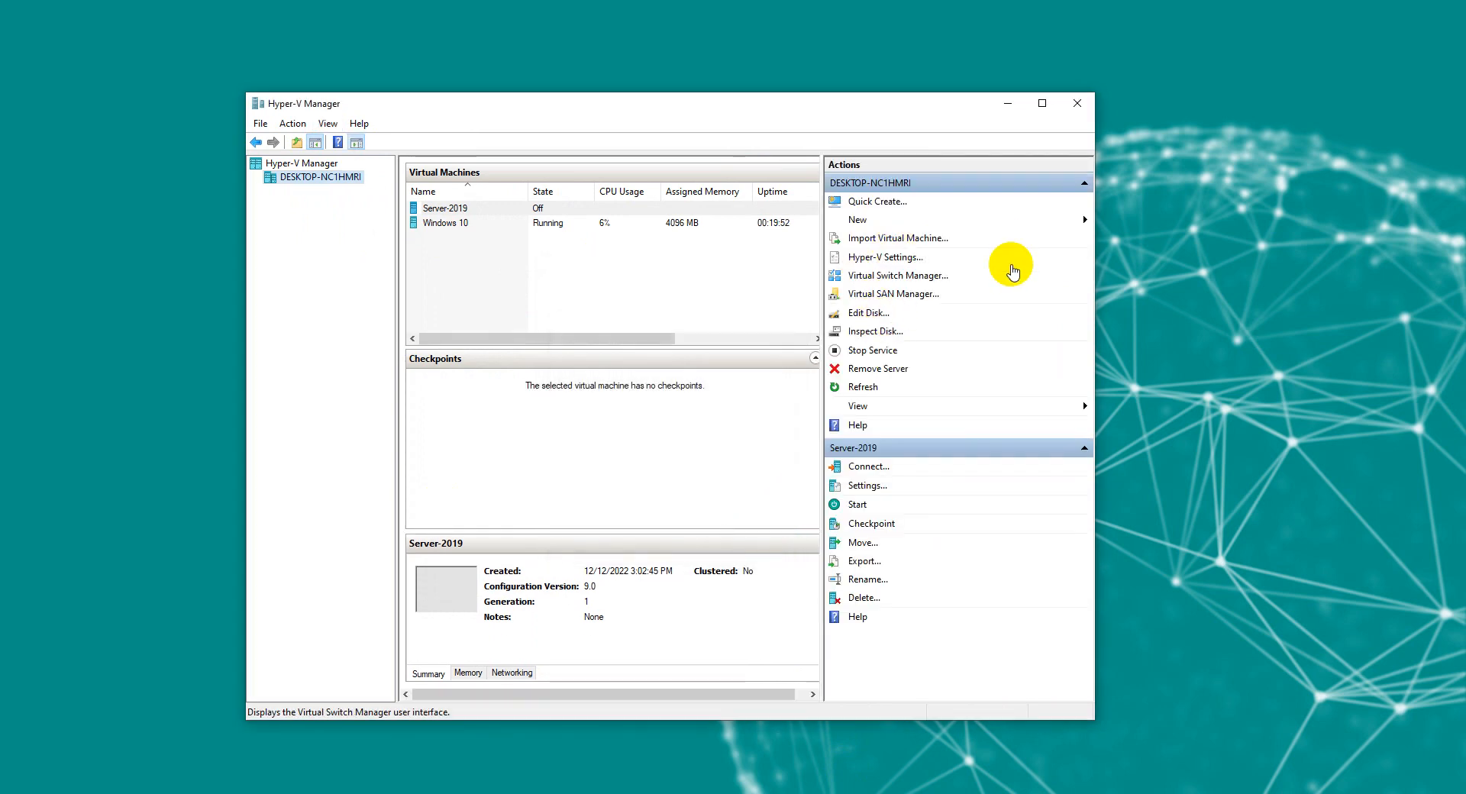
left_click(862, 223)
left_click(1147, 221)
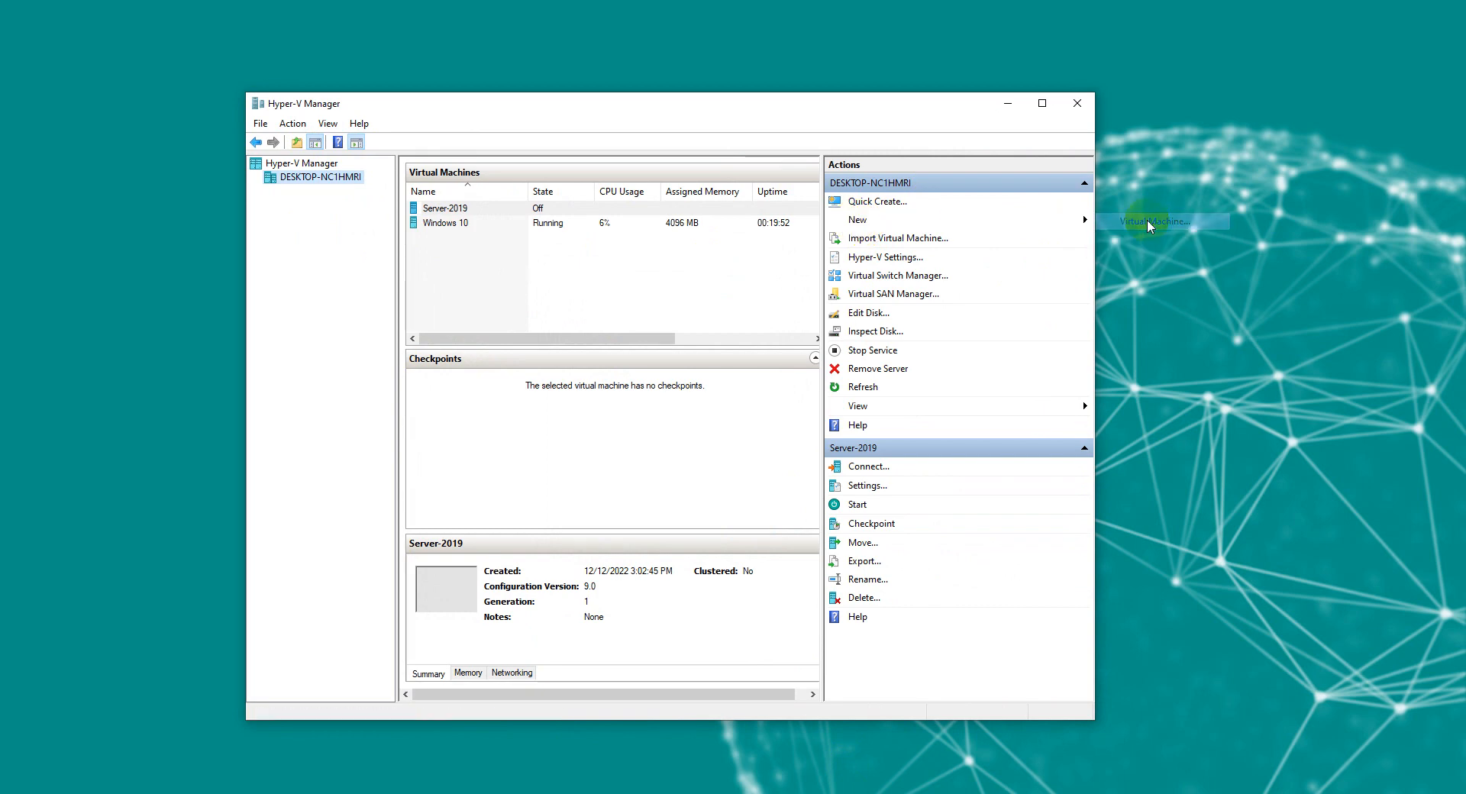
Step: Name the virtual machine Windows10 and tick 'Store the virtual machine in a different location'
left_click_drag(651, 203, 560, 245)
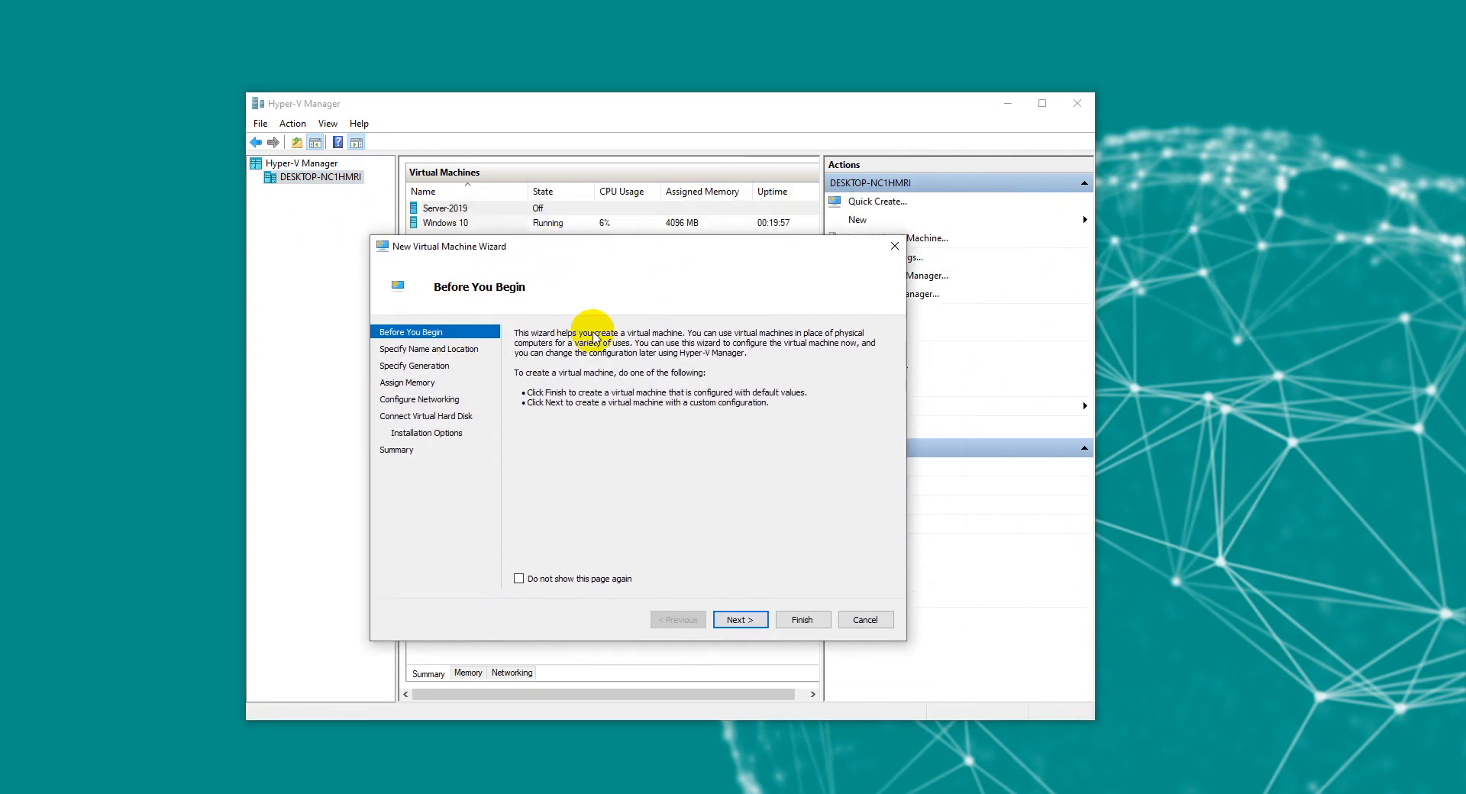
left_click(735, 619)
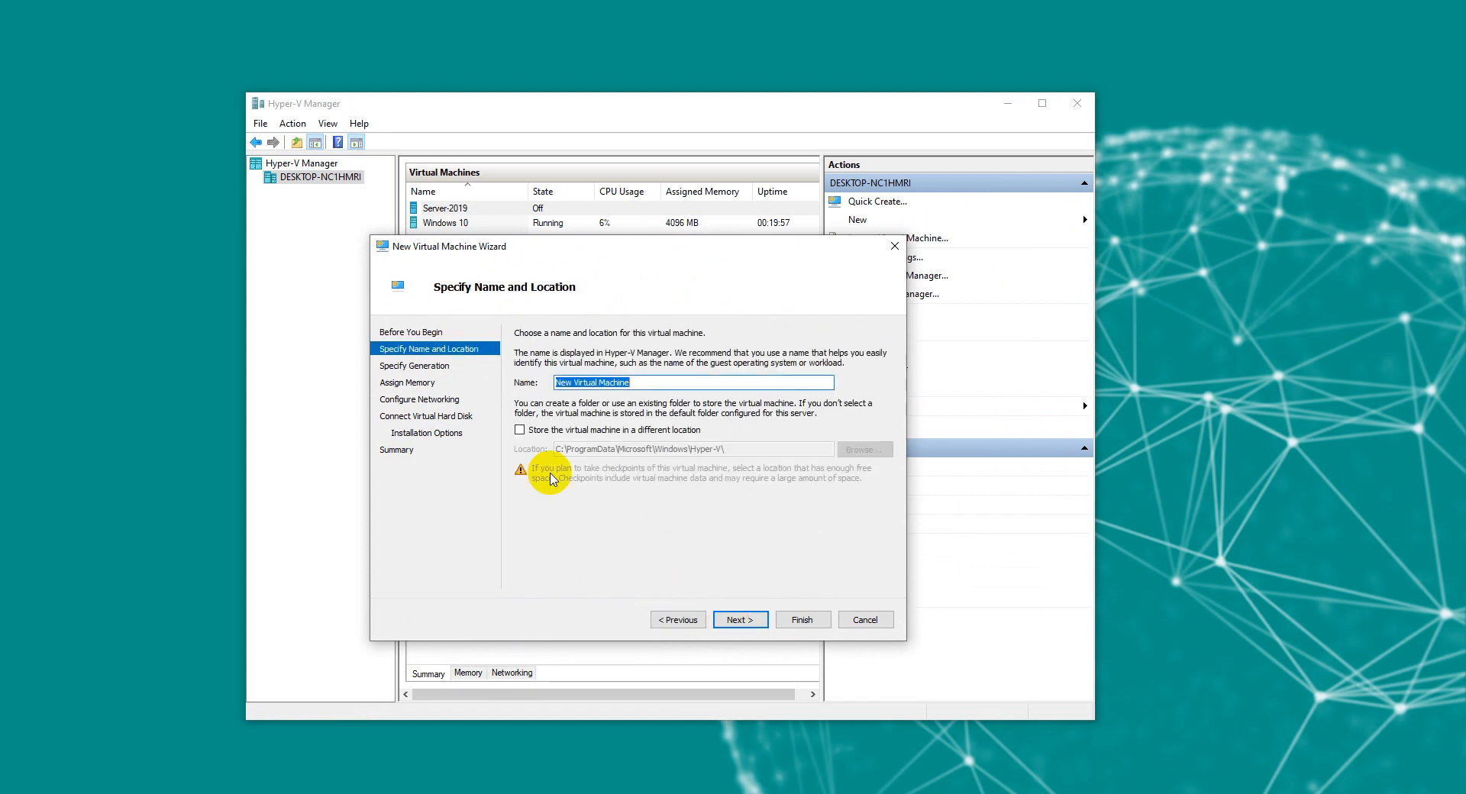
type("W")
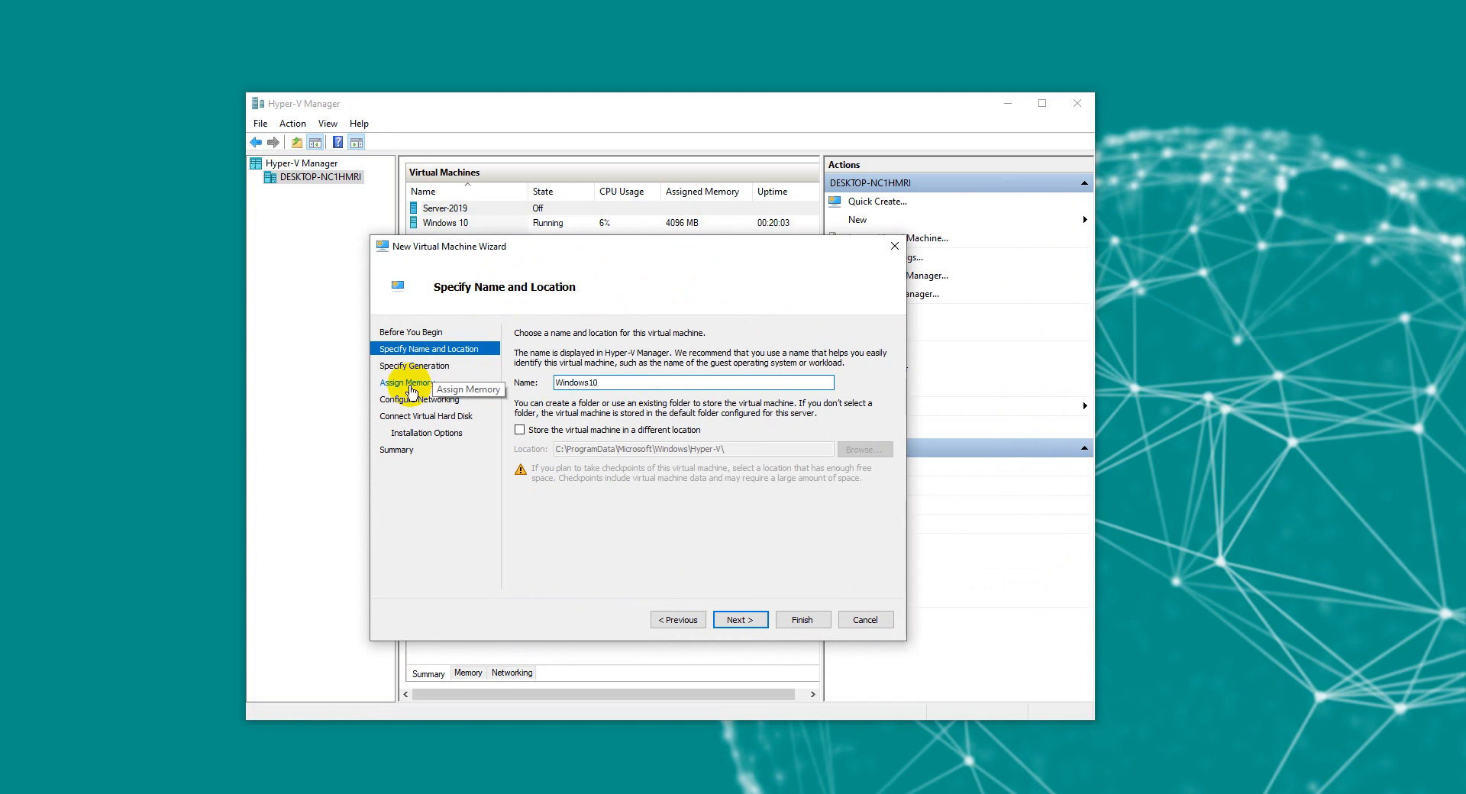
type("indows10")
left_click(637, 430)
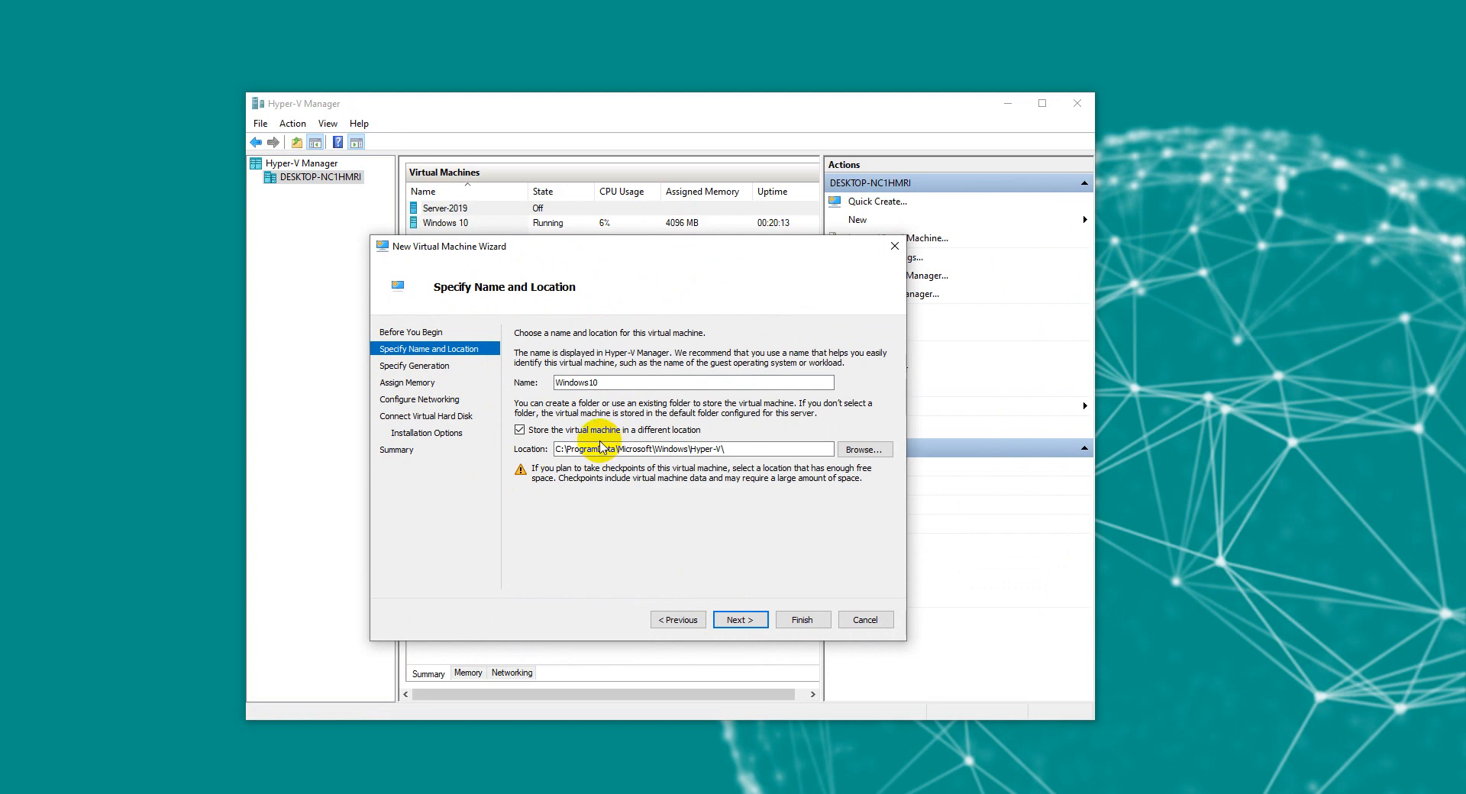
left_click(600, 430)
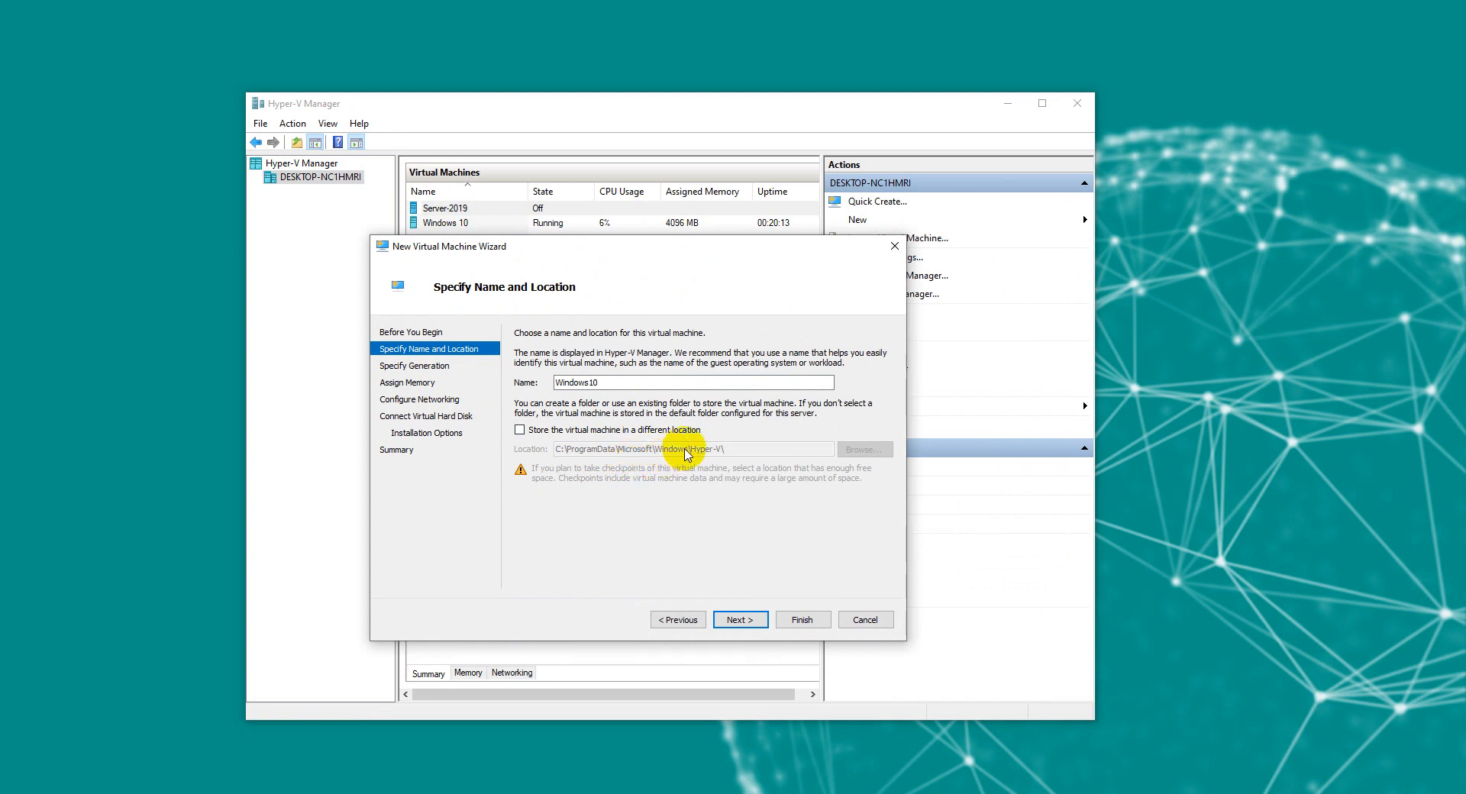
left_click(589, 431)
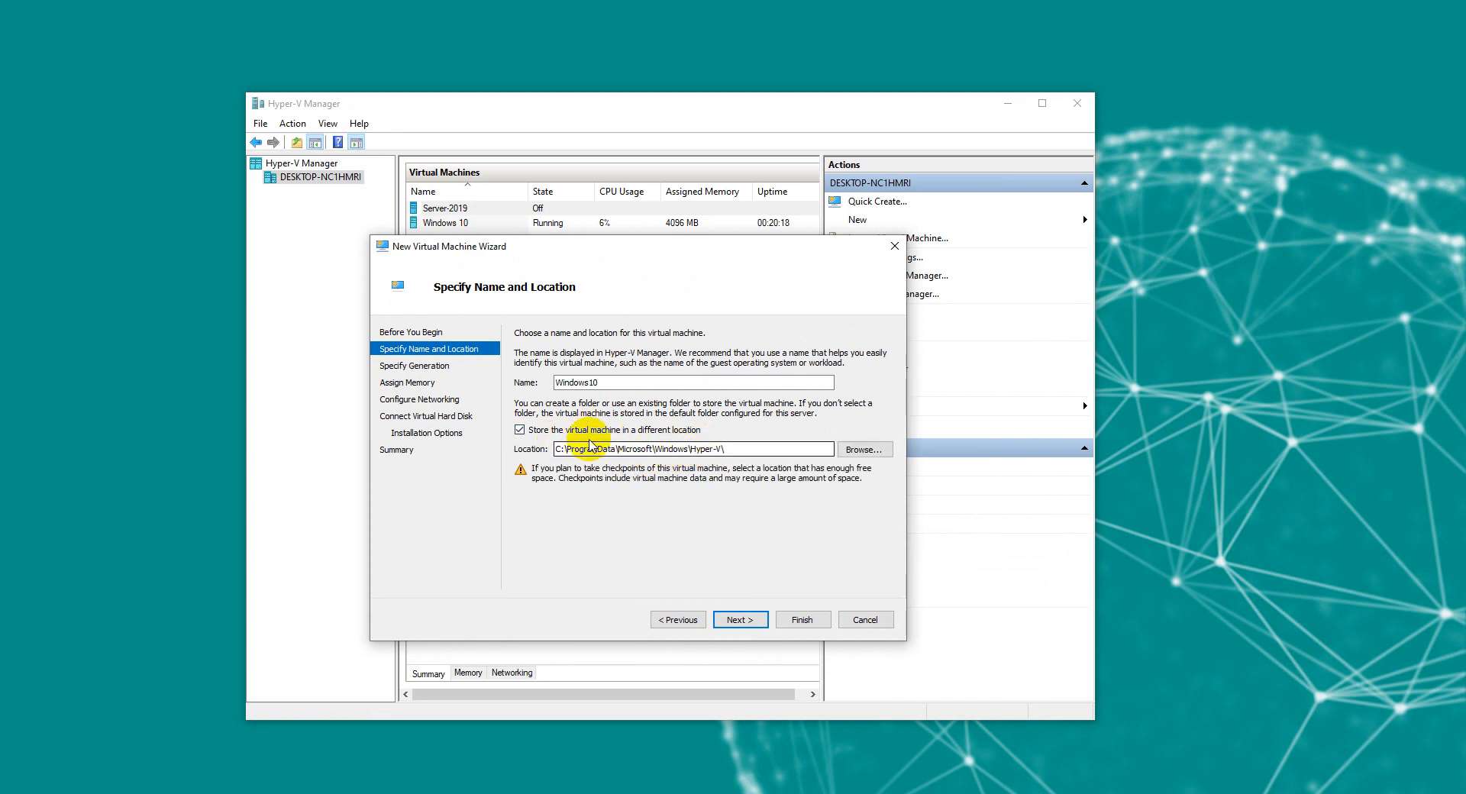
Step: Create a Windows10VM folder on VM (E:) and set E:\Windows10VM\ as the storage location
left_click(862, 449)
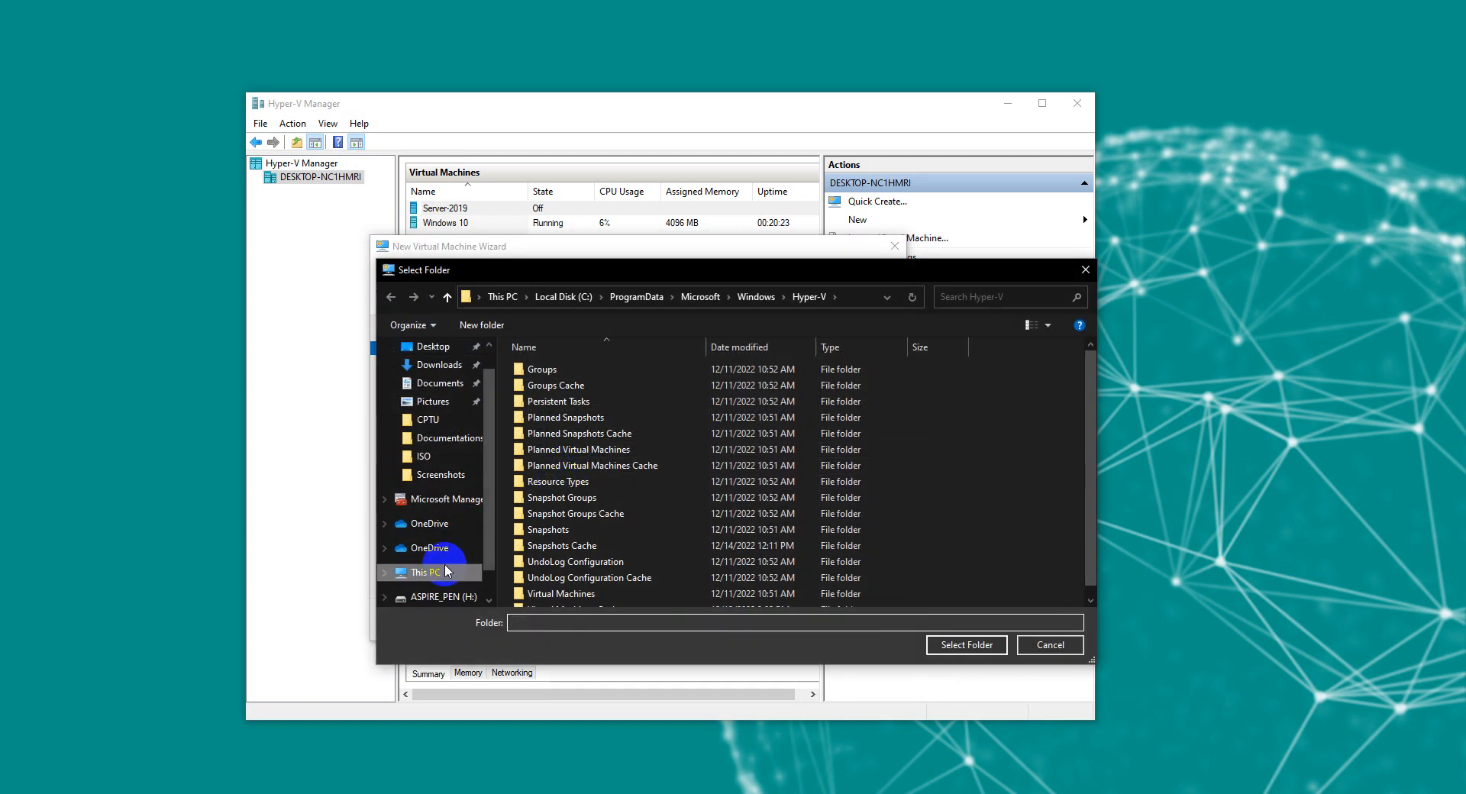
left_click(443, 572)
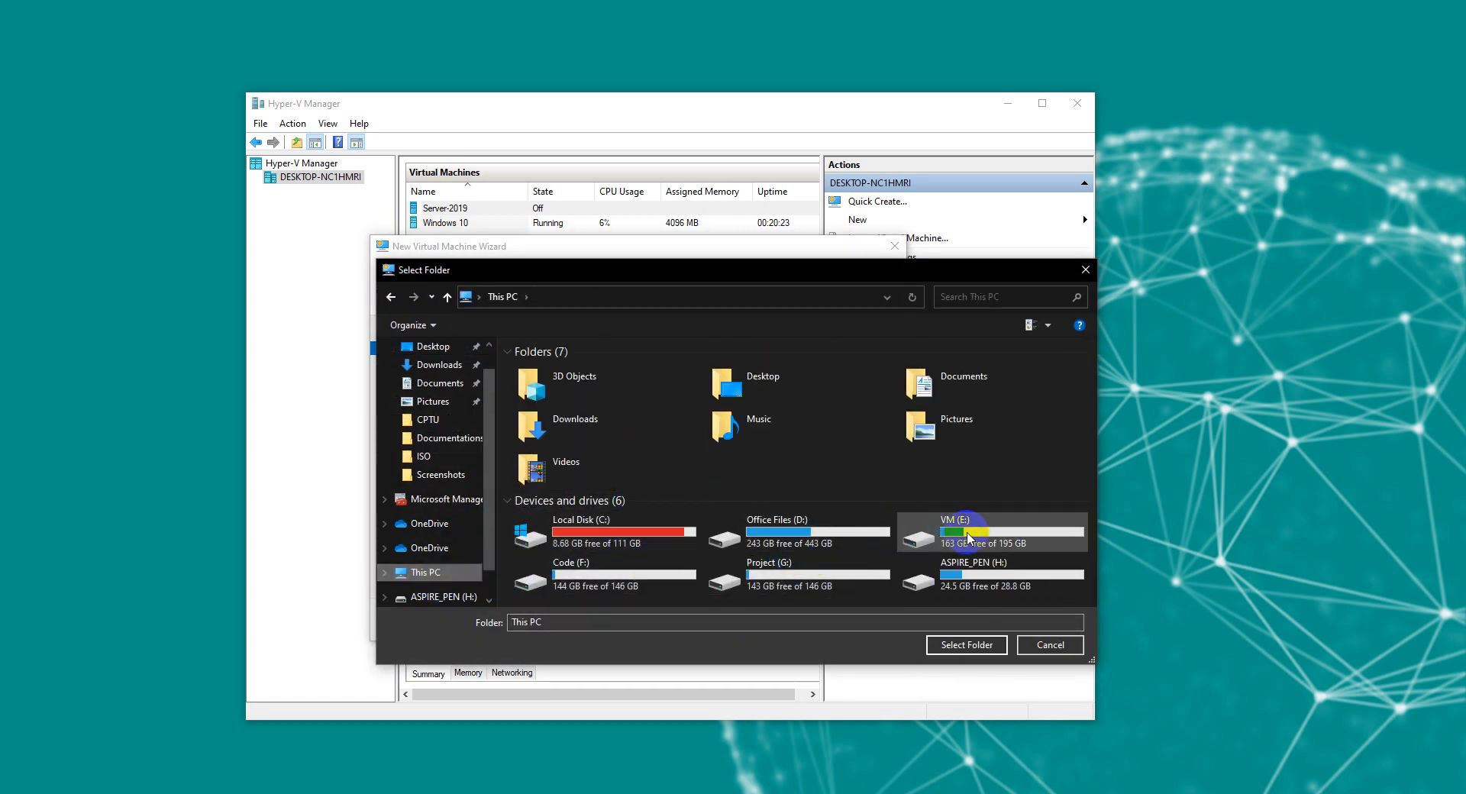
double_click(968, 538)
left_click(482, 325)
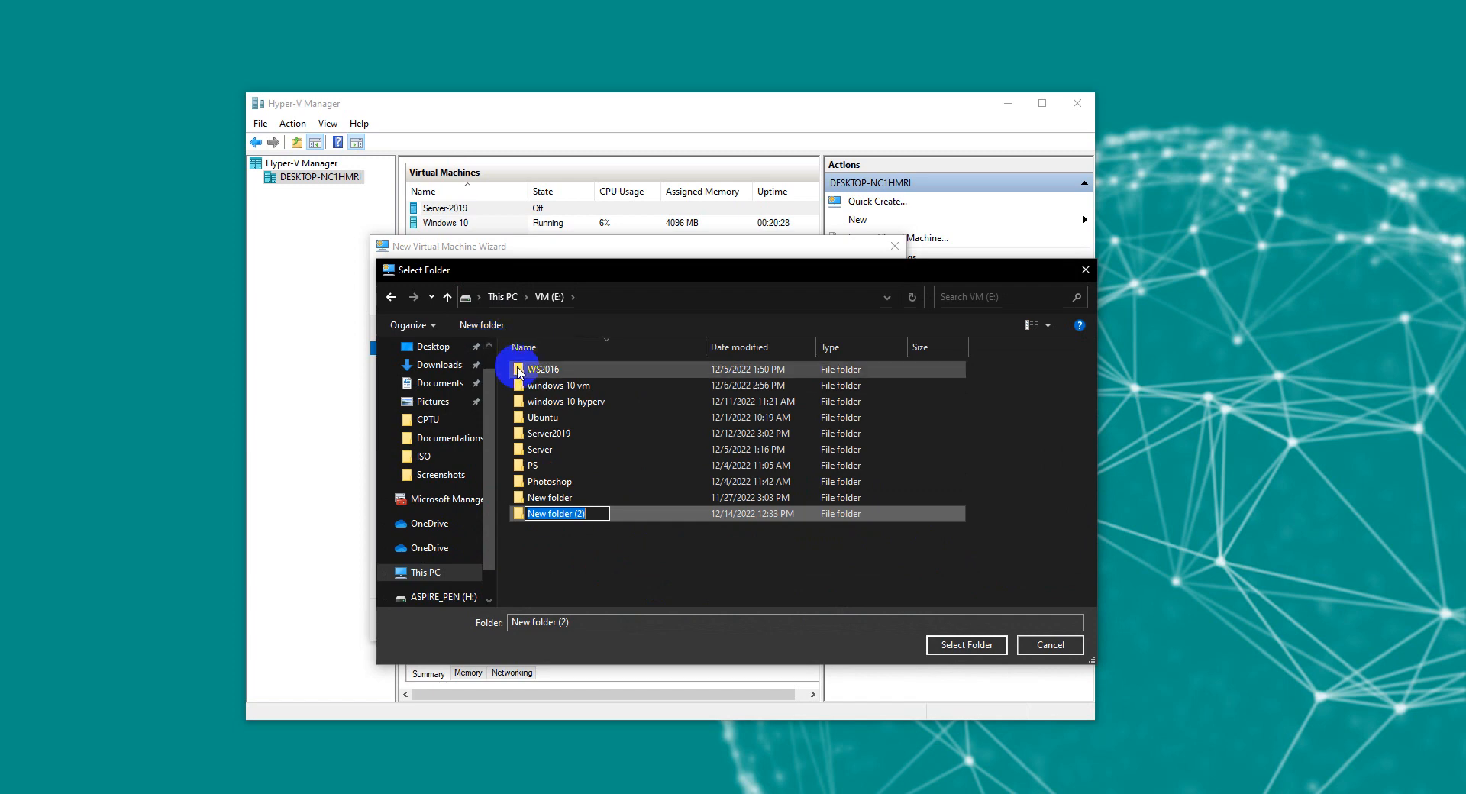
type("Wi")
type("ndows10VM")
key("Return")
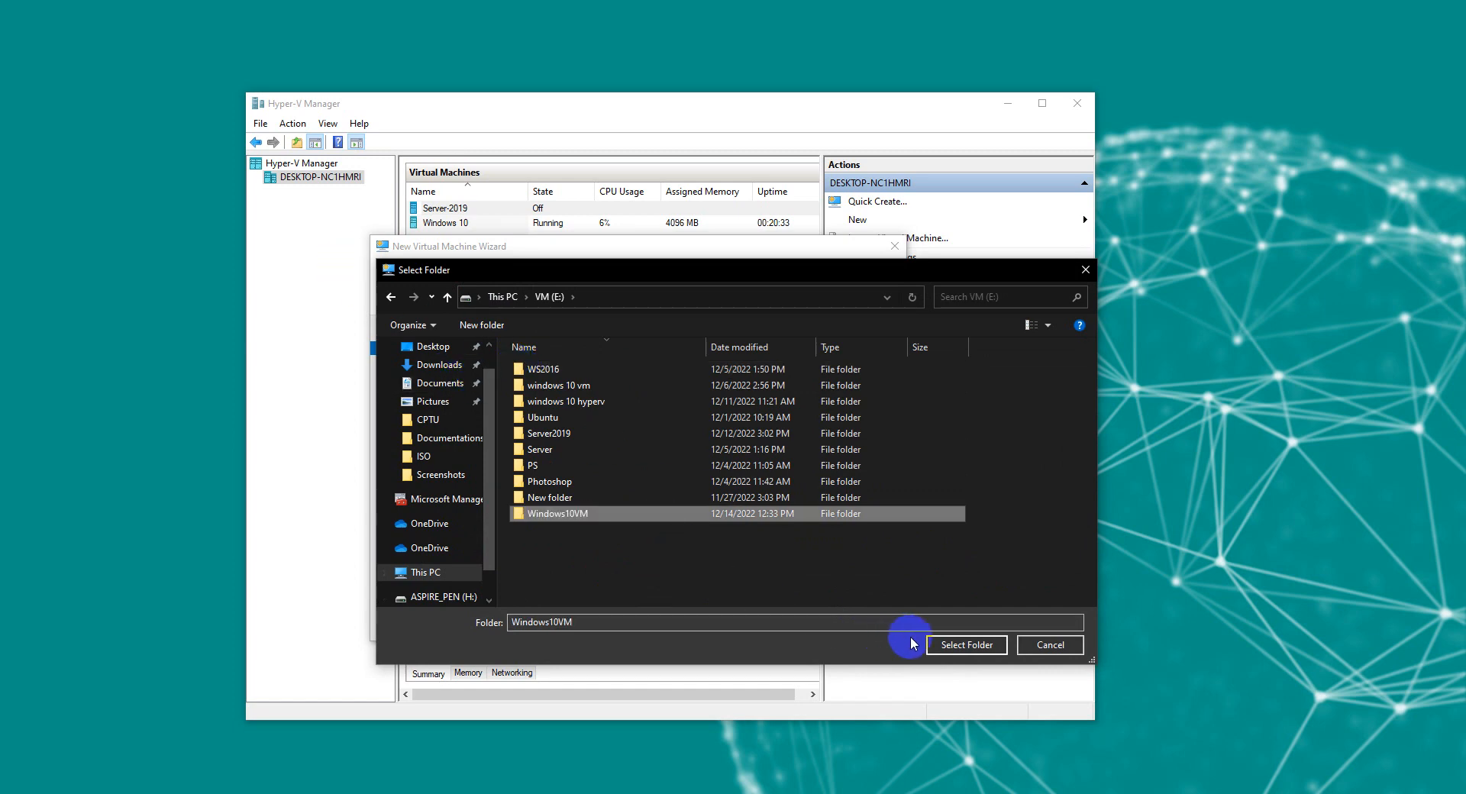
left_click(934, 646)
left_click(649, 449)
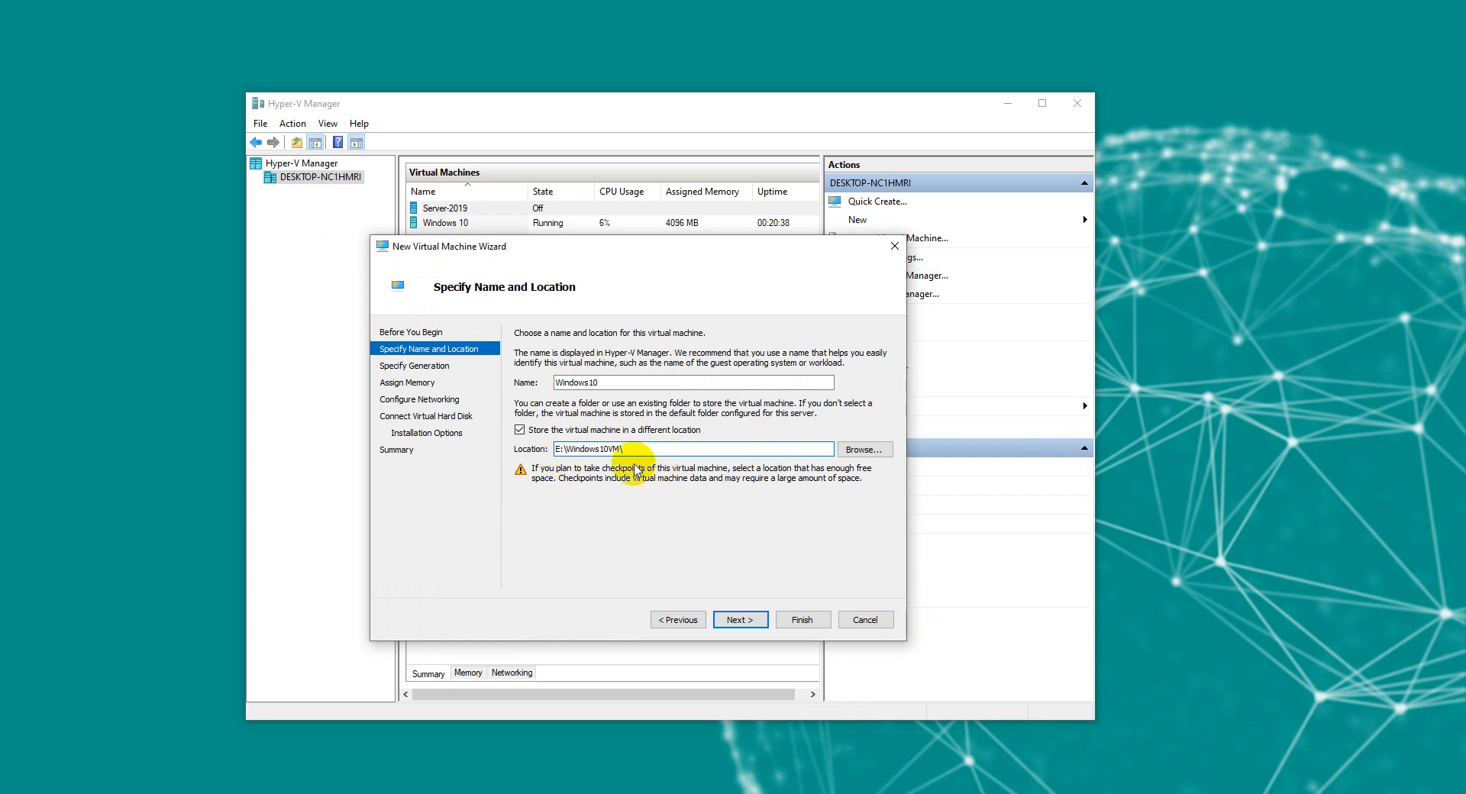
Step: Keep Generation 1 and enter 2046 MB as the startup memory
left_click(724, 619)
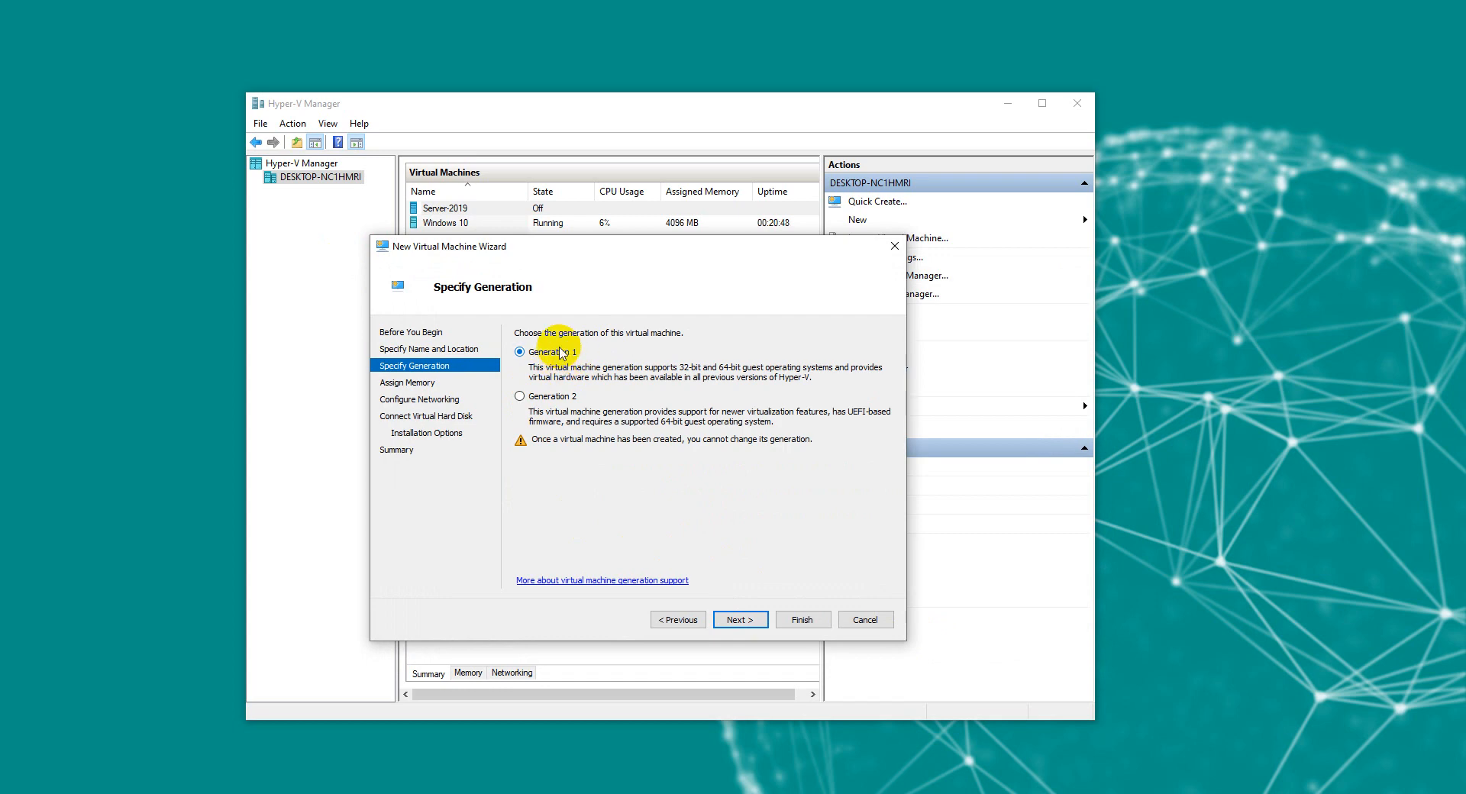
left_click(739, 620)
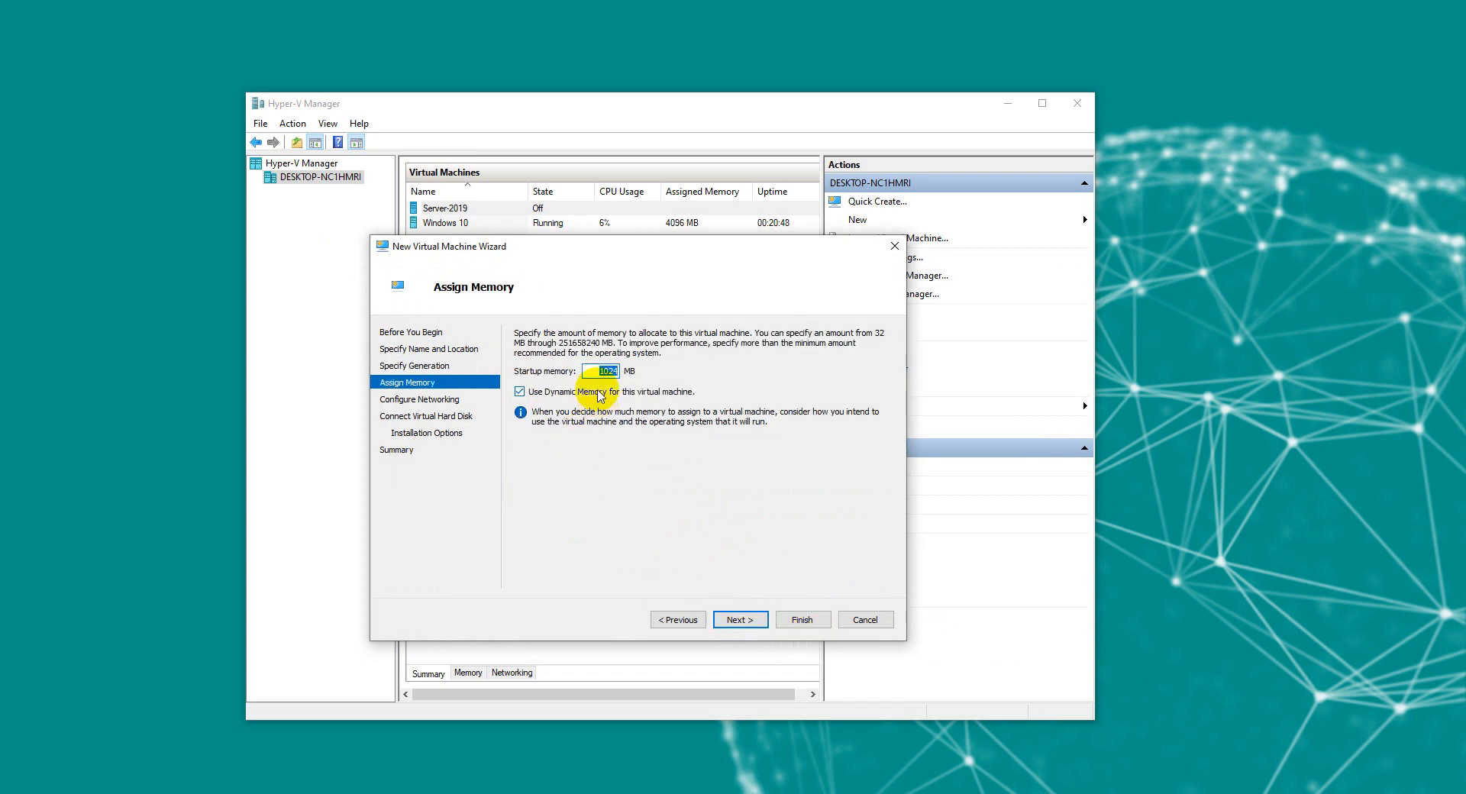
type("2046")
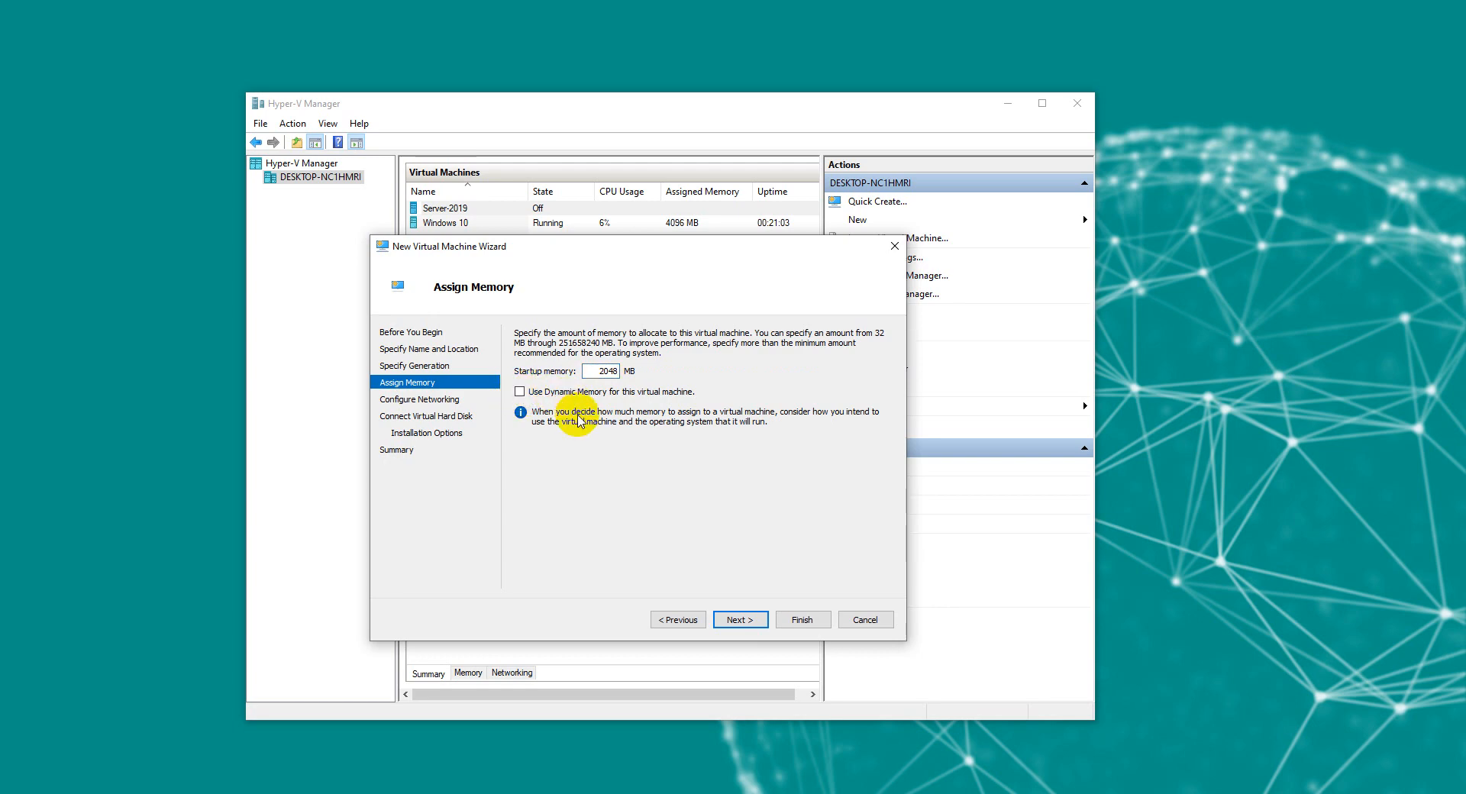
Step: Connect the new machine's network adapter to the Default Switch
left_click(740, 620)
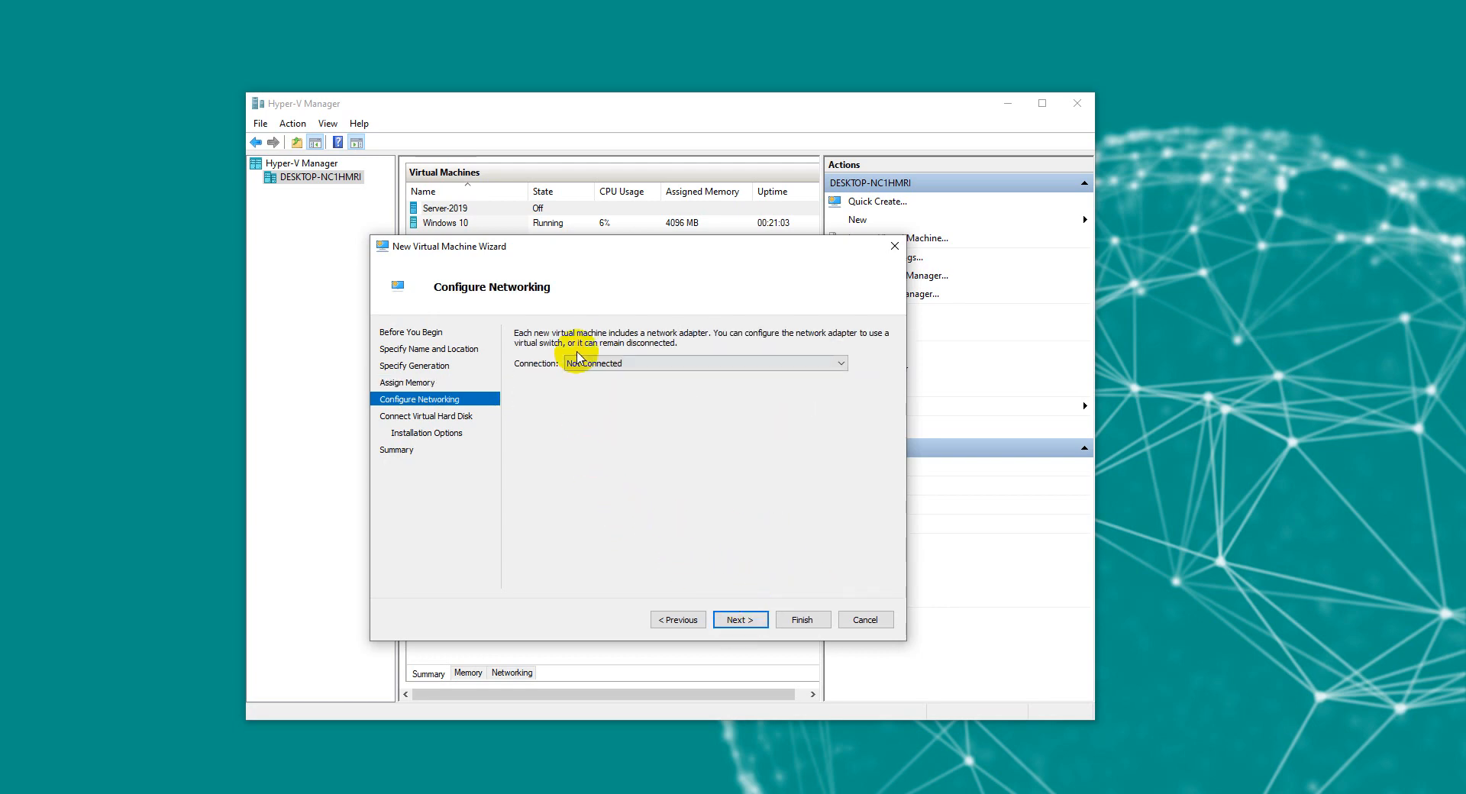
left_click(653, 364)
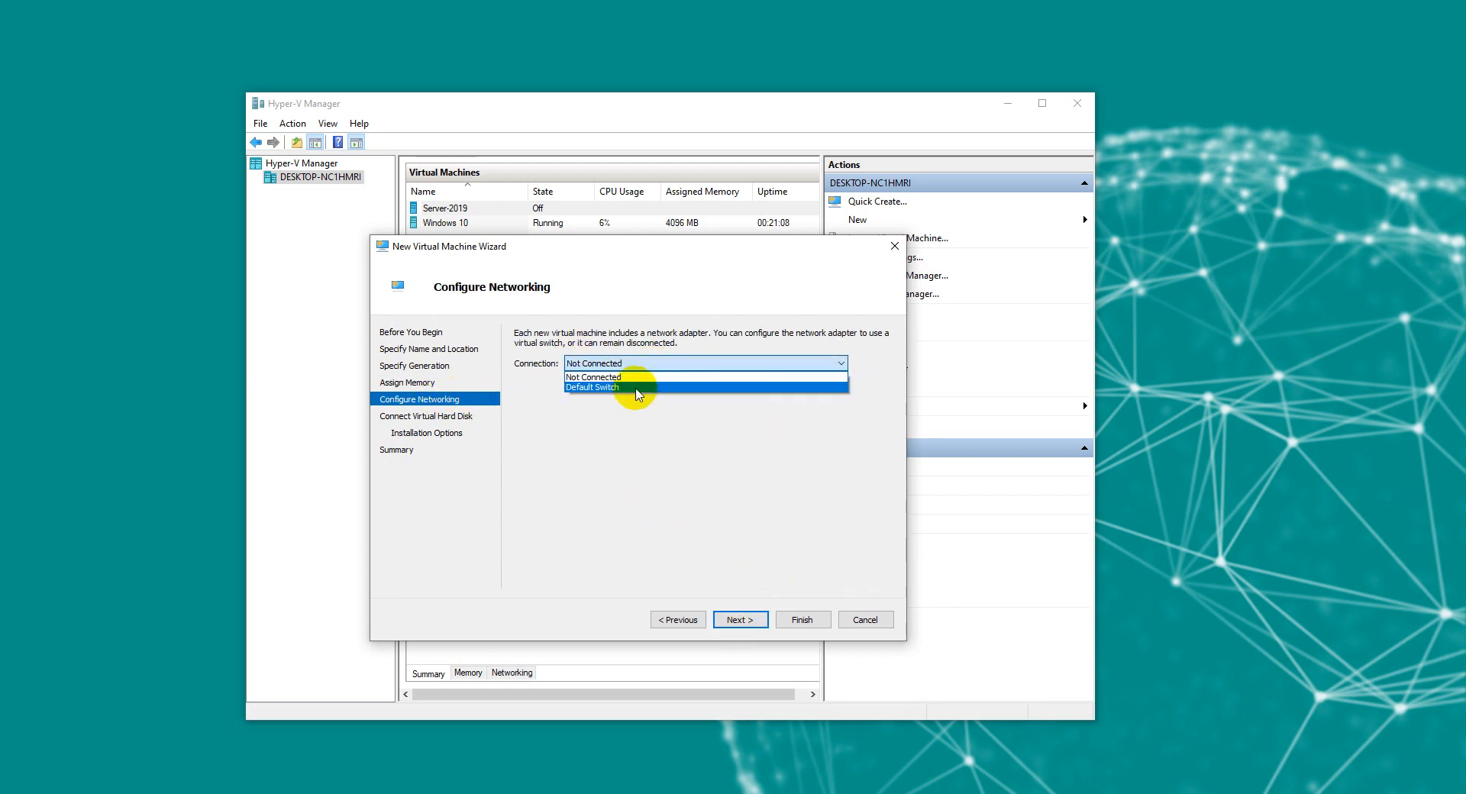
left_click(595, 388)
Step: Give the new Windows10.vhdx virtual hard disk a size of 60 GB
left_click(740, 620)
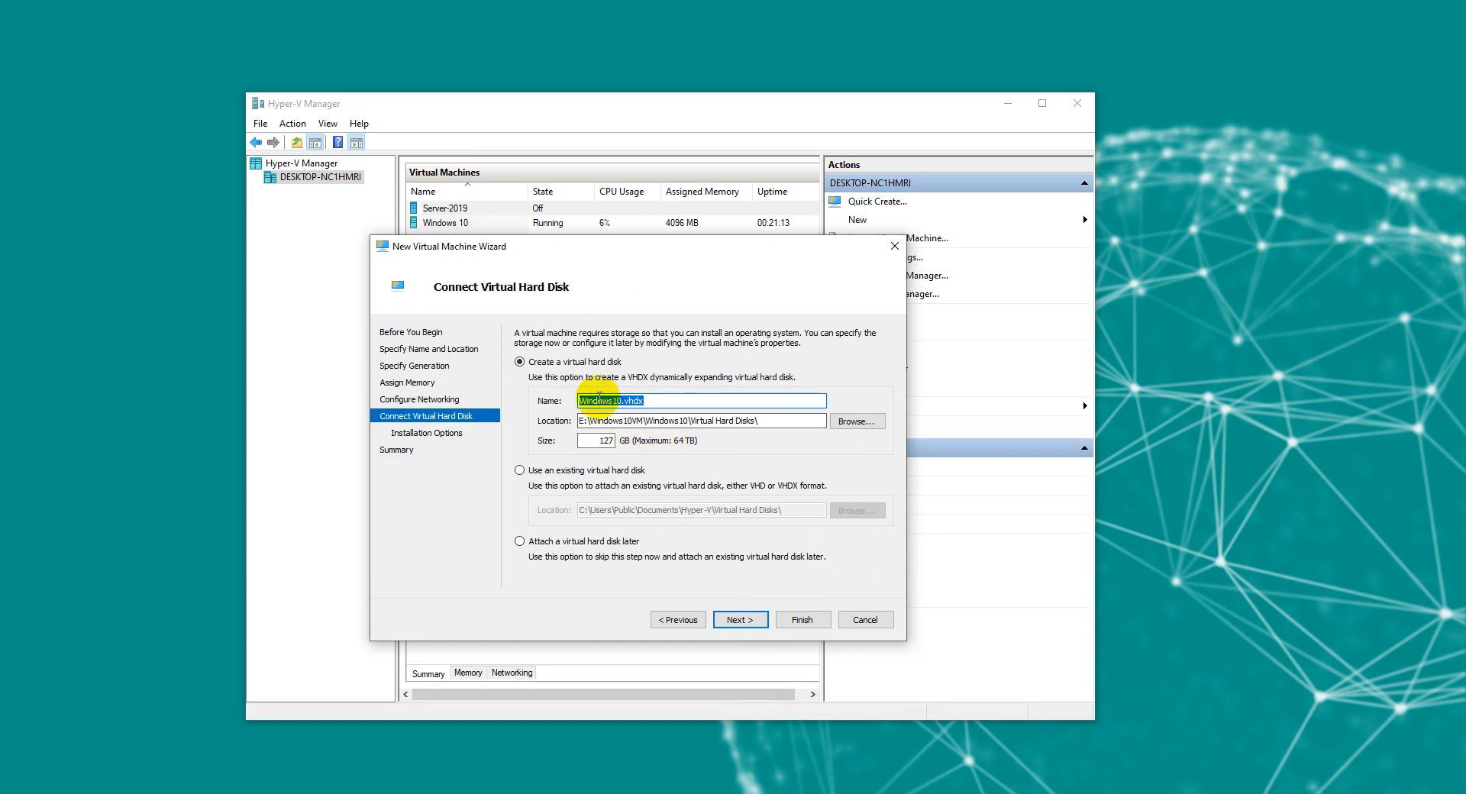
left_click_drag(760, 421, 574, 402)
double_click(605, 441)
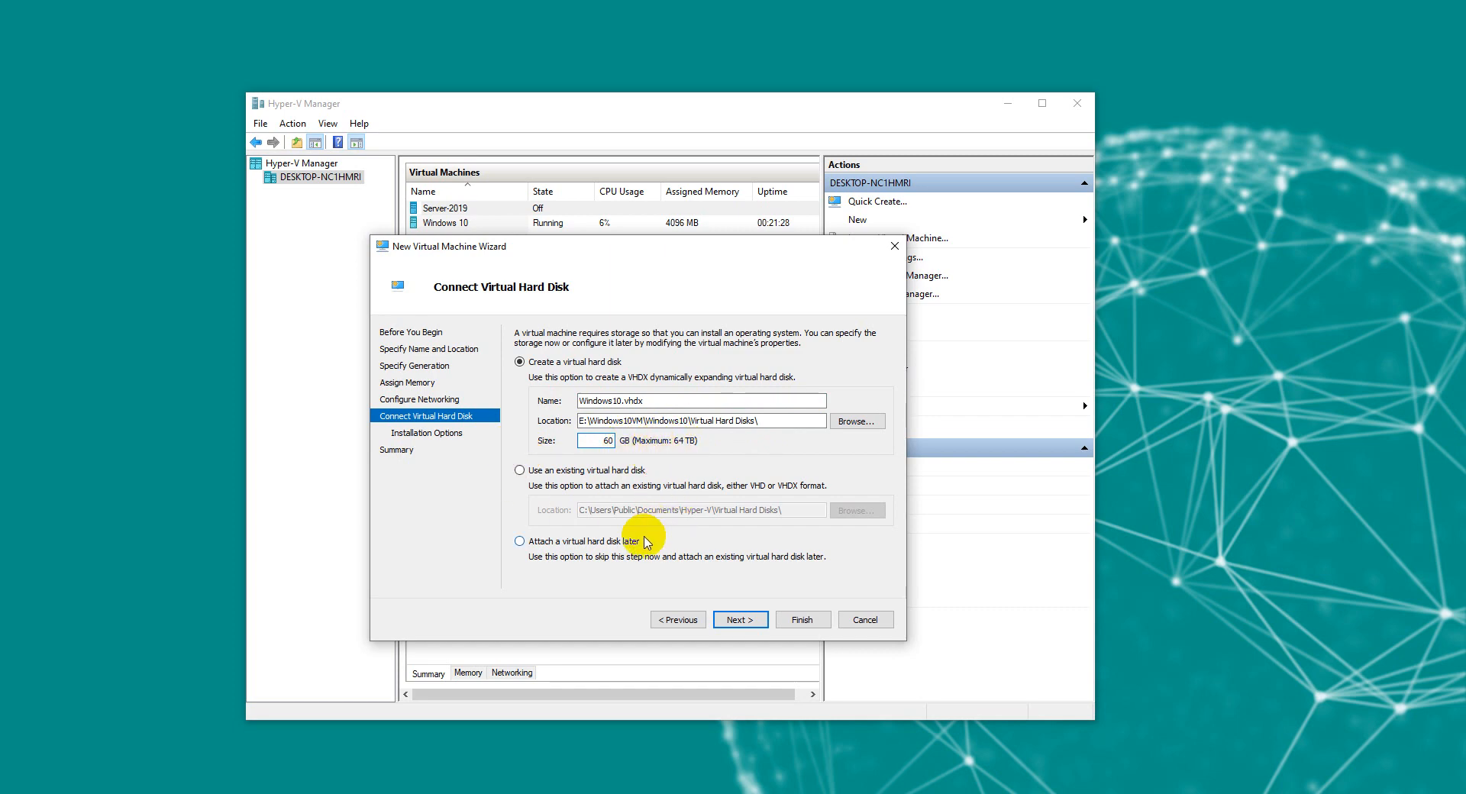
left_click(724, 623)
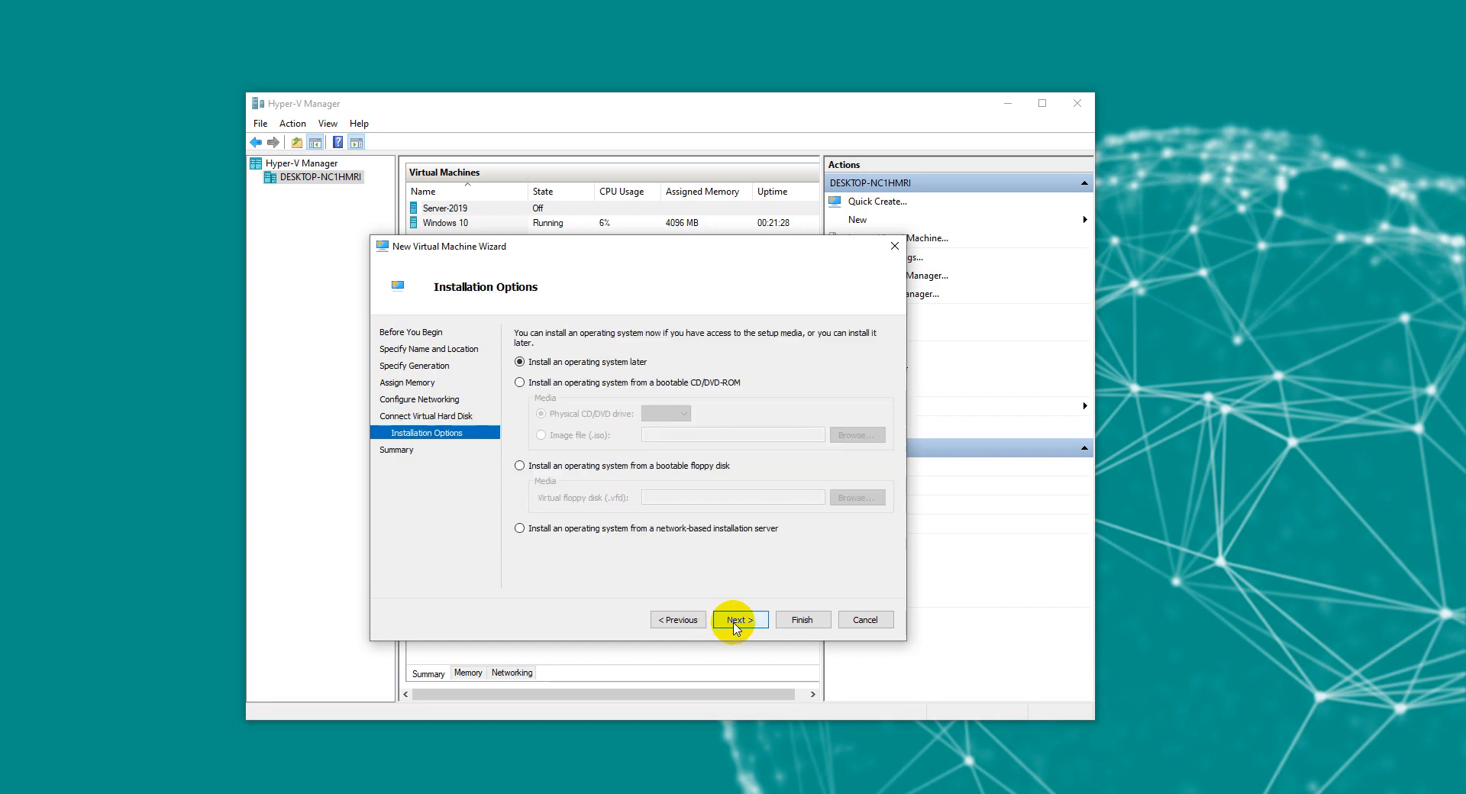
Step: Use D:\ISO\Win10_22H2_English_x64.iso as install media and finish creating the Windows10 VM
left_click(528, 384)
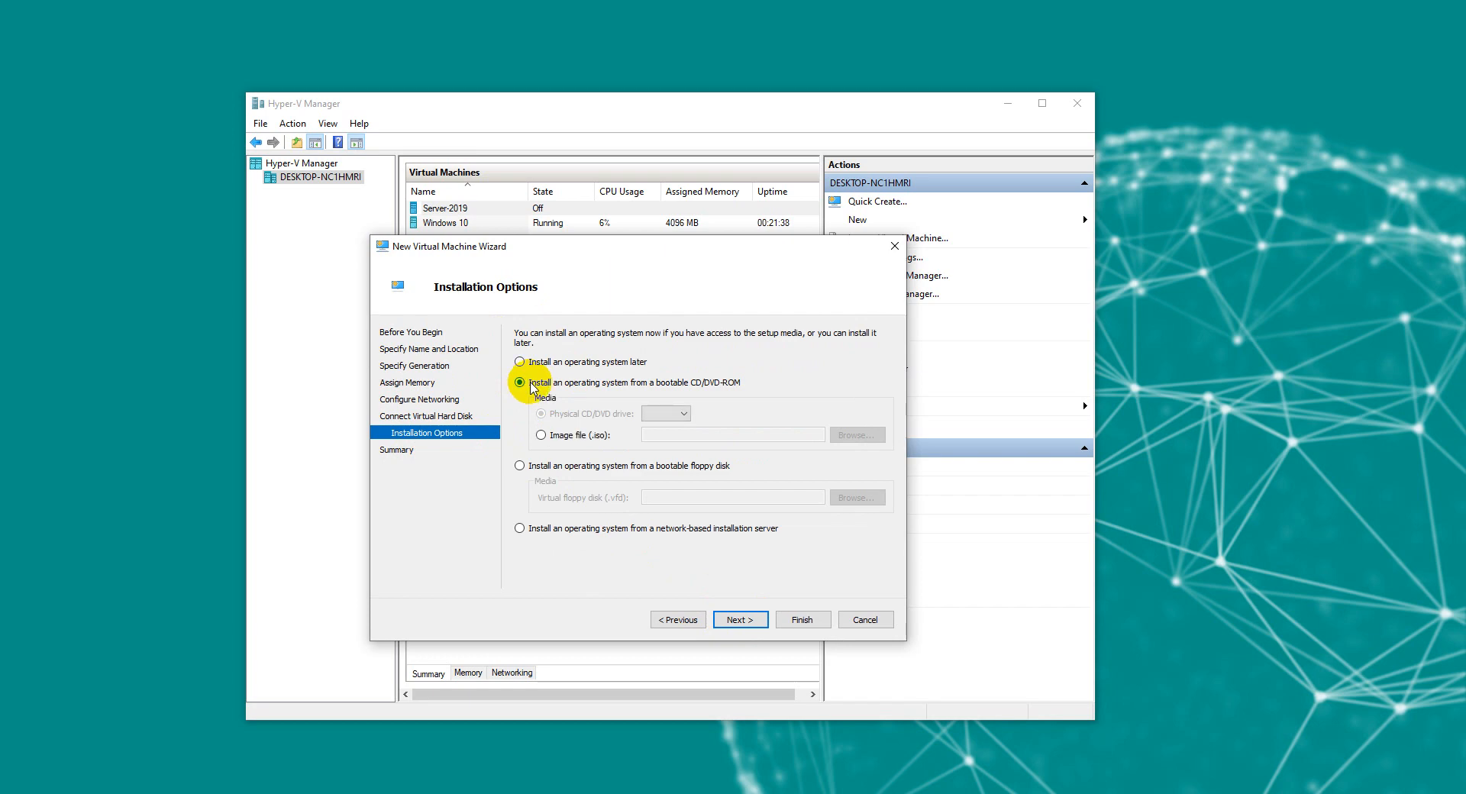
left_click(564, 441)
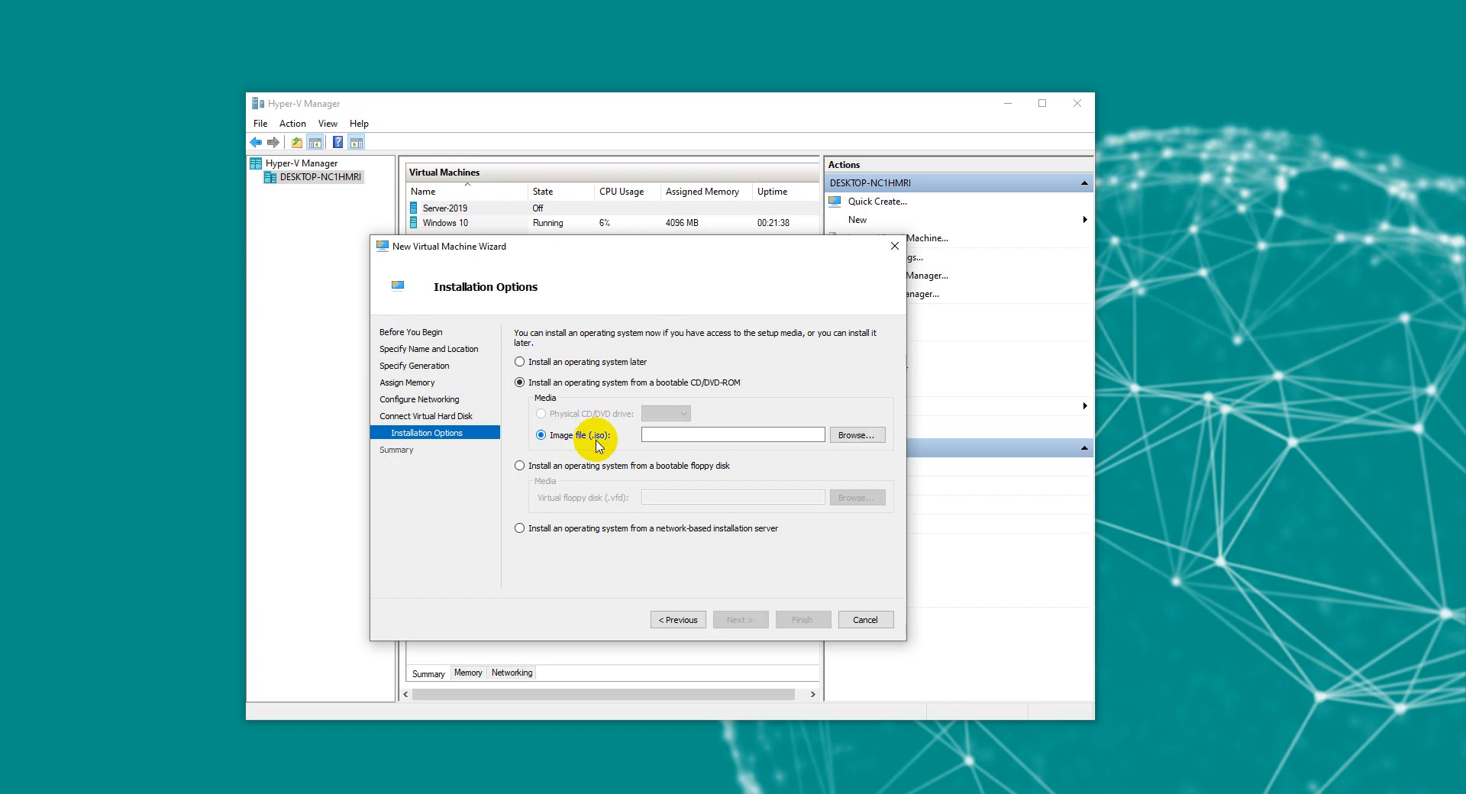
left_click(857, 435)
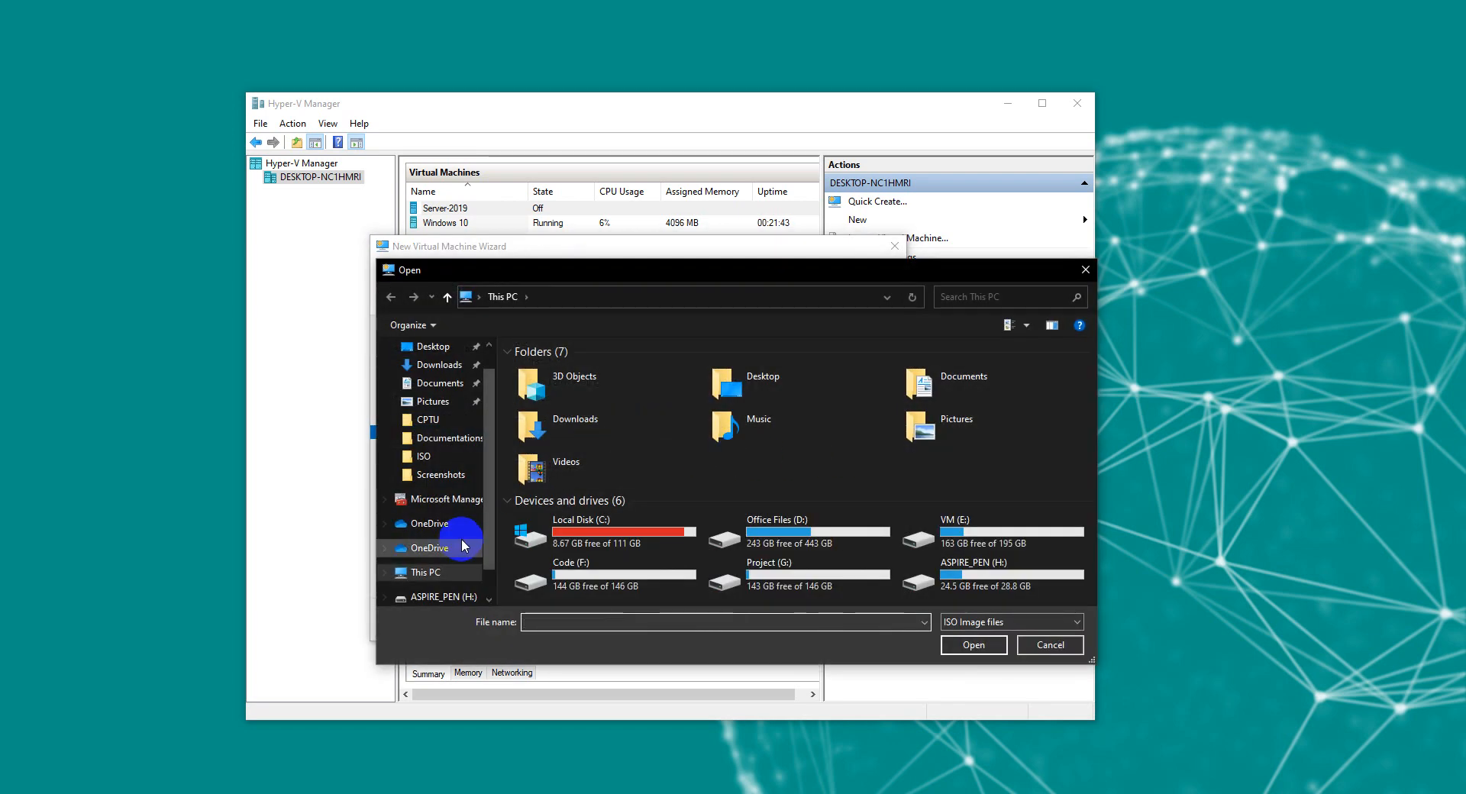
left_click(785, 538)
double_click(787, 540)
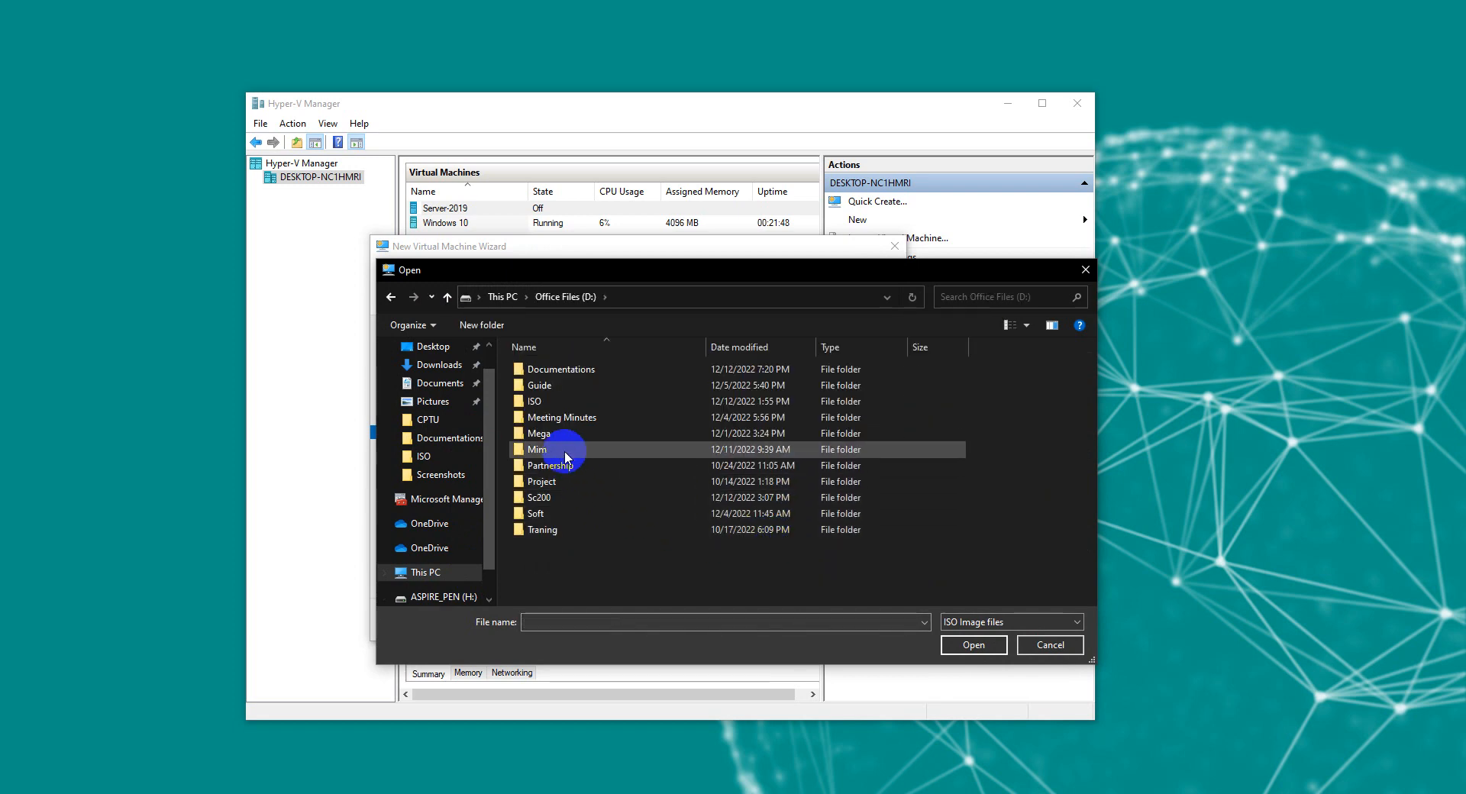
double_click(534, 401)
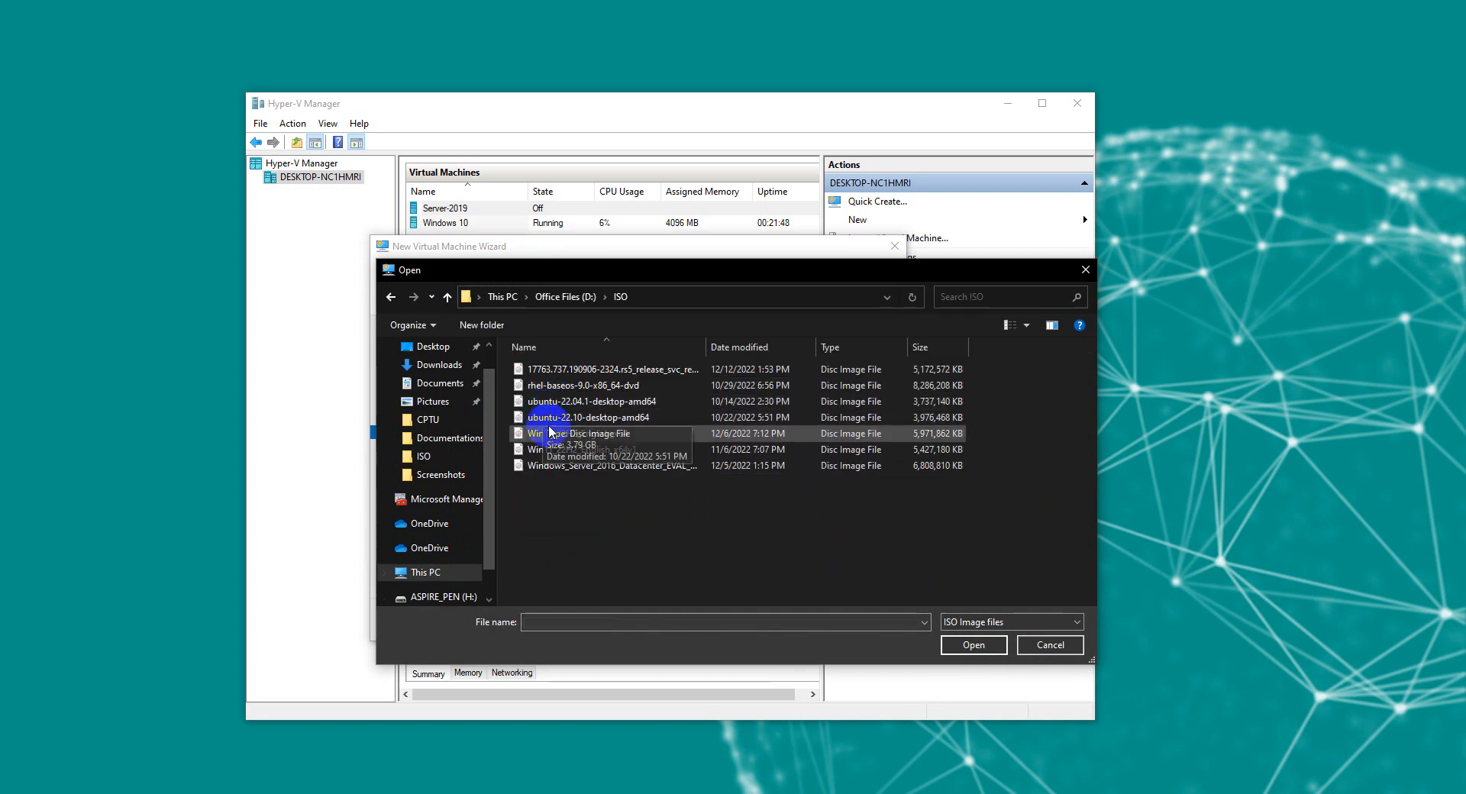
double_click(584, 434)
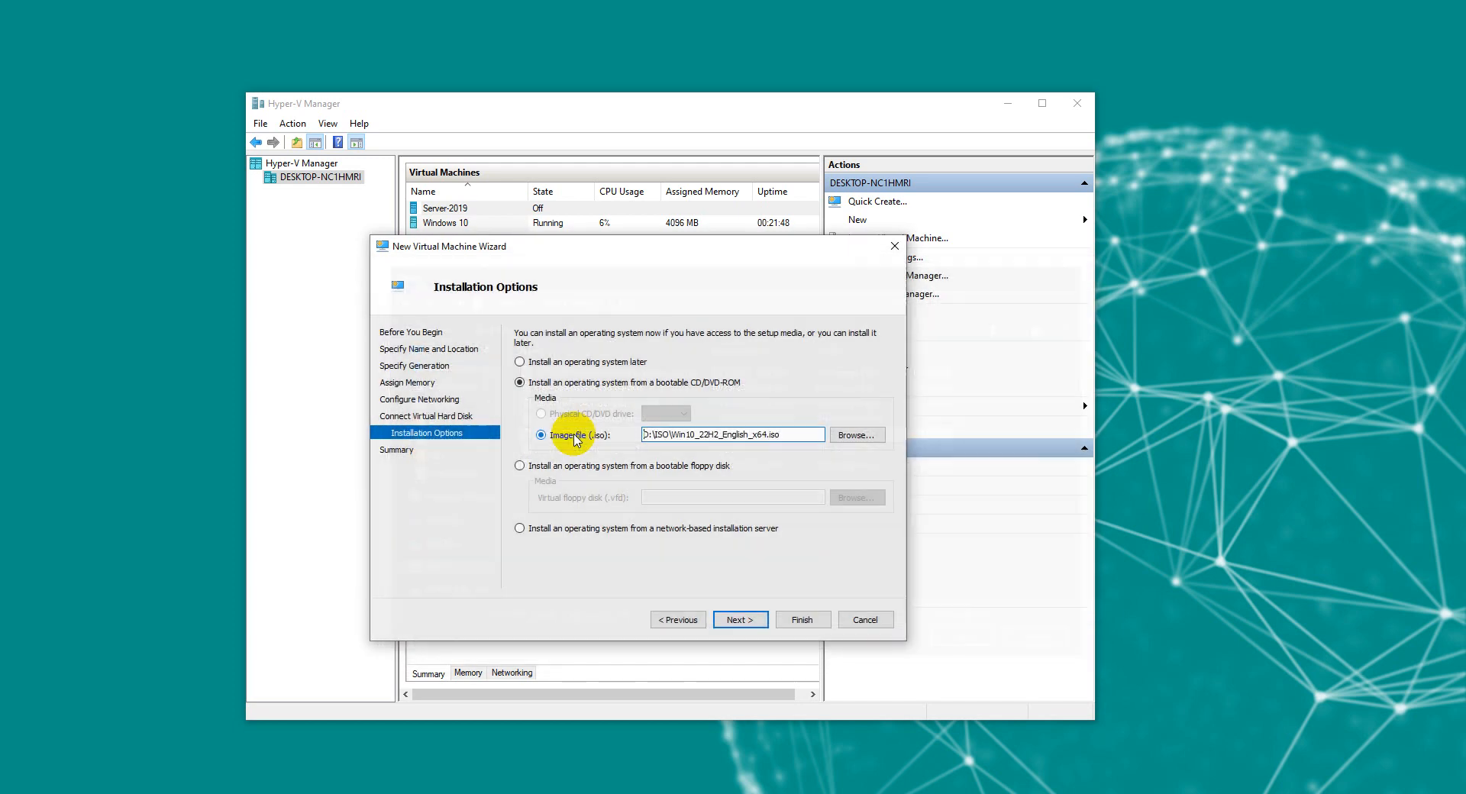
left_click(736, 618)
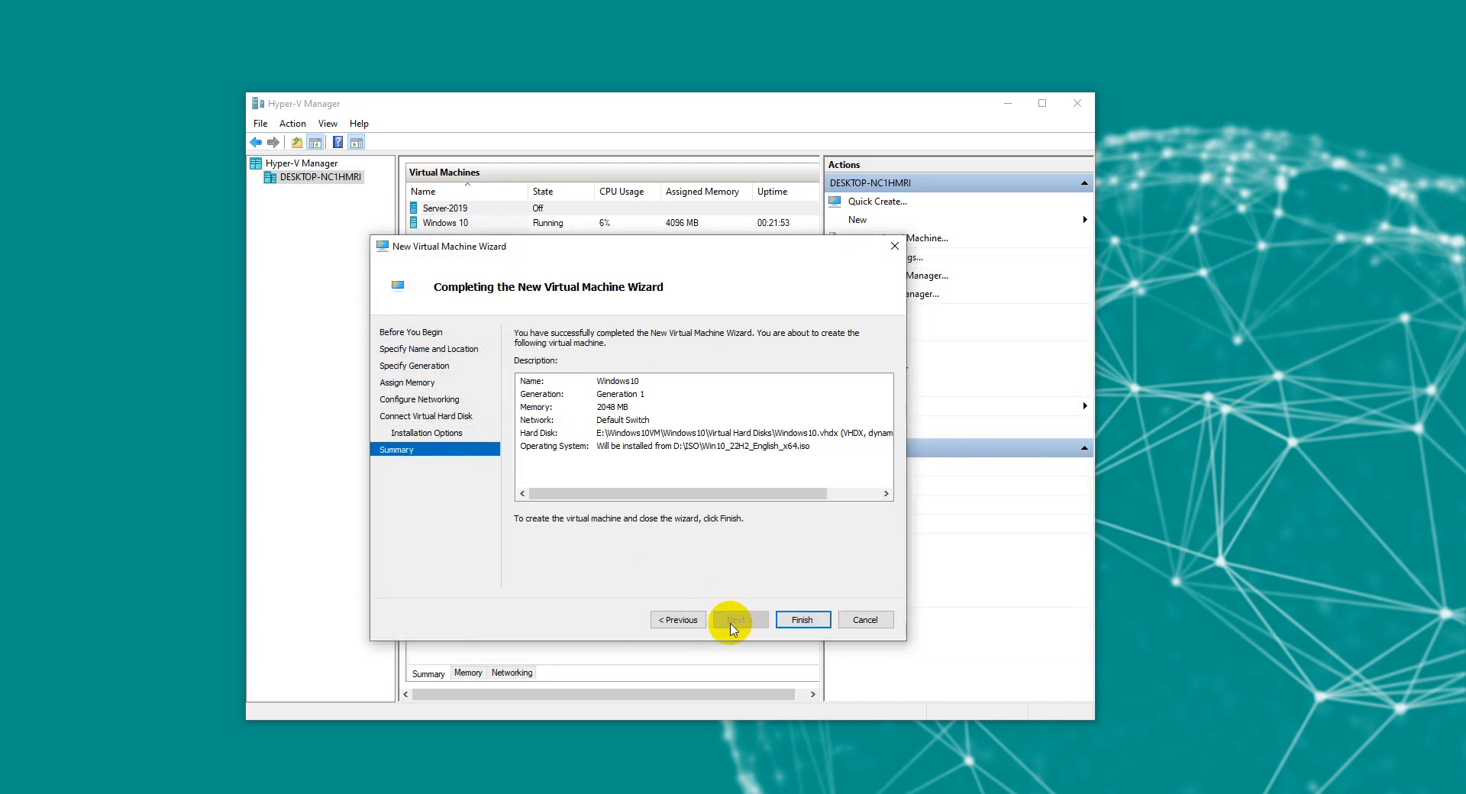
left_click(802, 620)
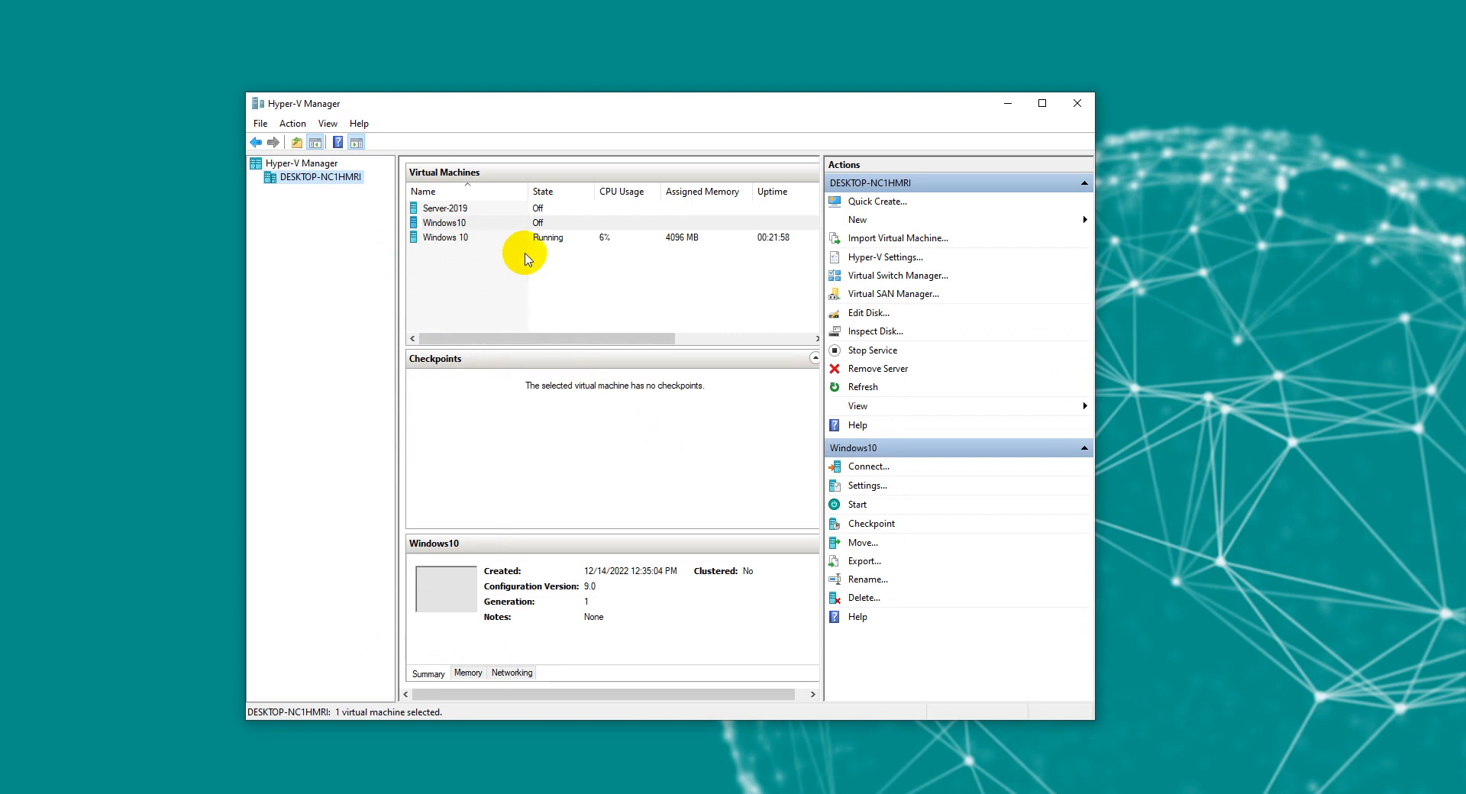
Step: Connect to the Windows10 virtual machine and start it
left_click(451, 227)
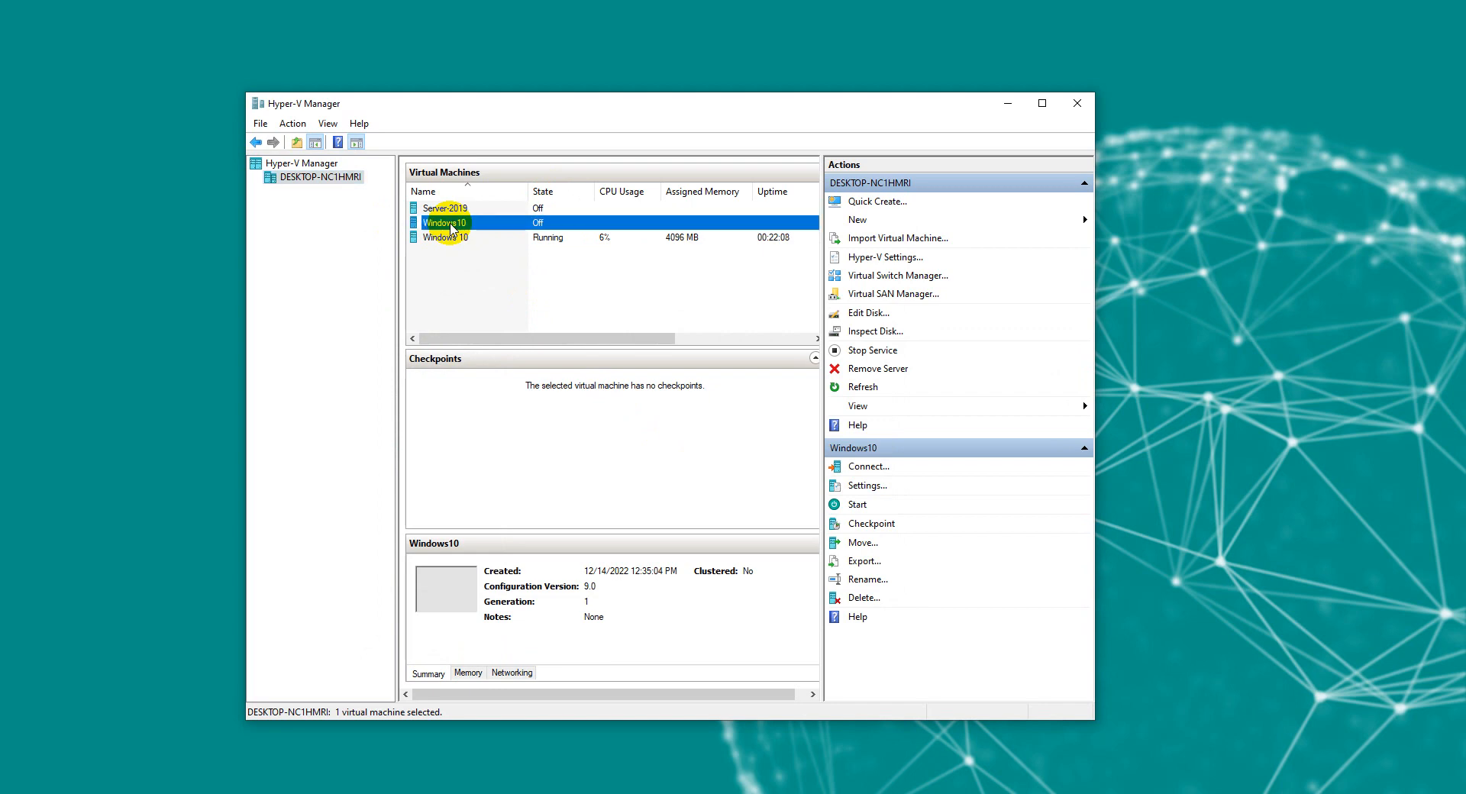
double_click(451, 222)
left_click(384, 318)
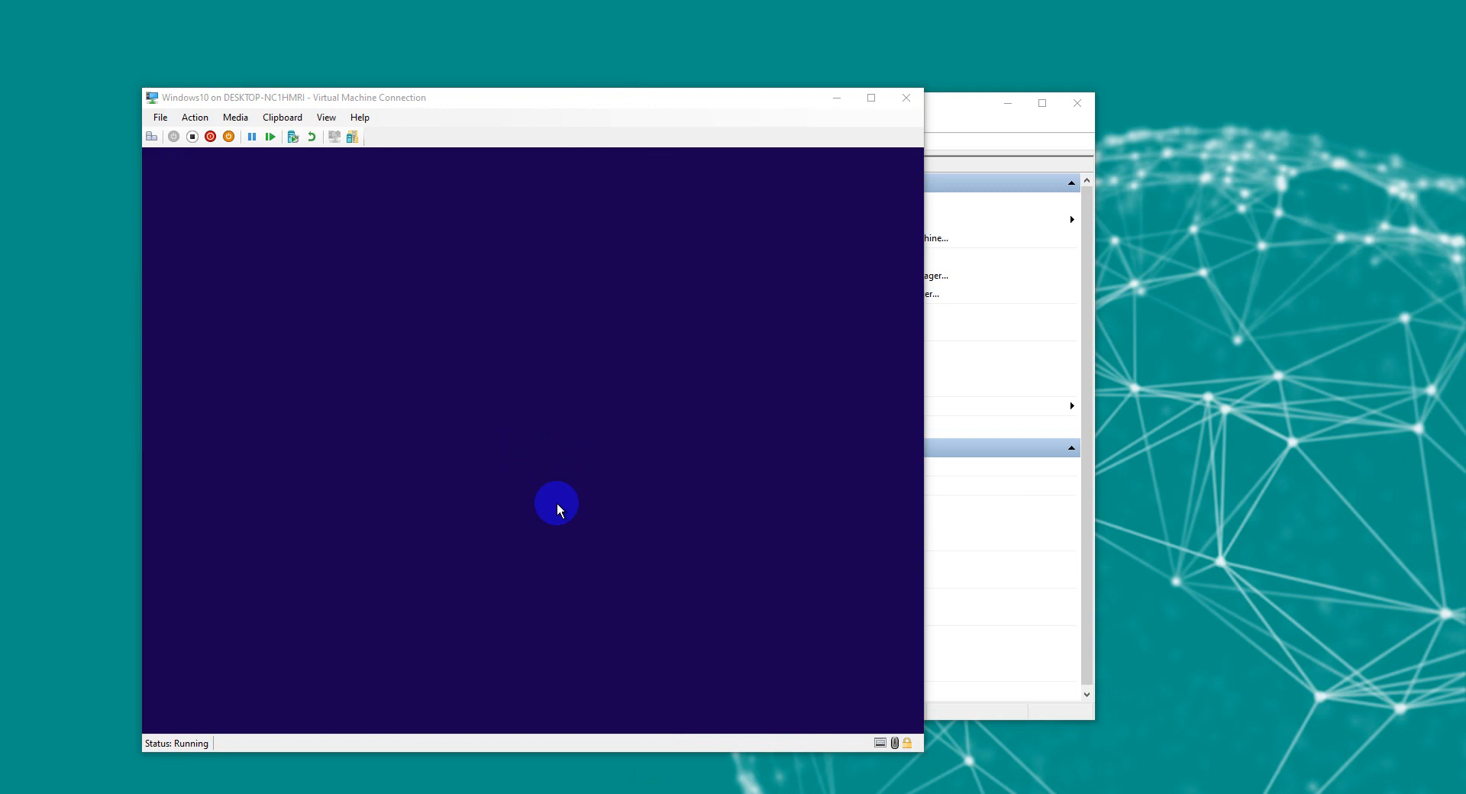
Step: Keep English (United States) language and US keyboard, then choose Install now
left_click(600, 280)
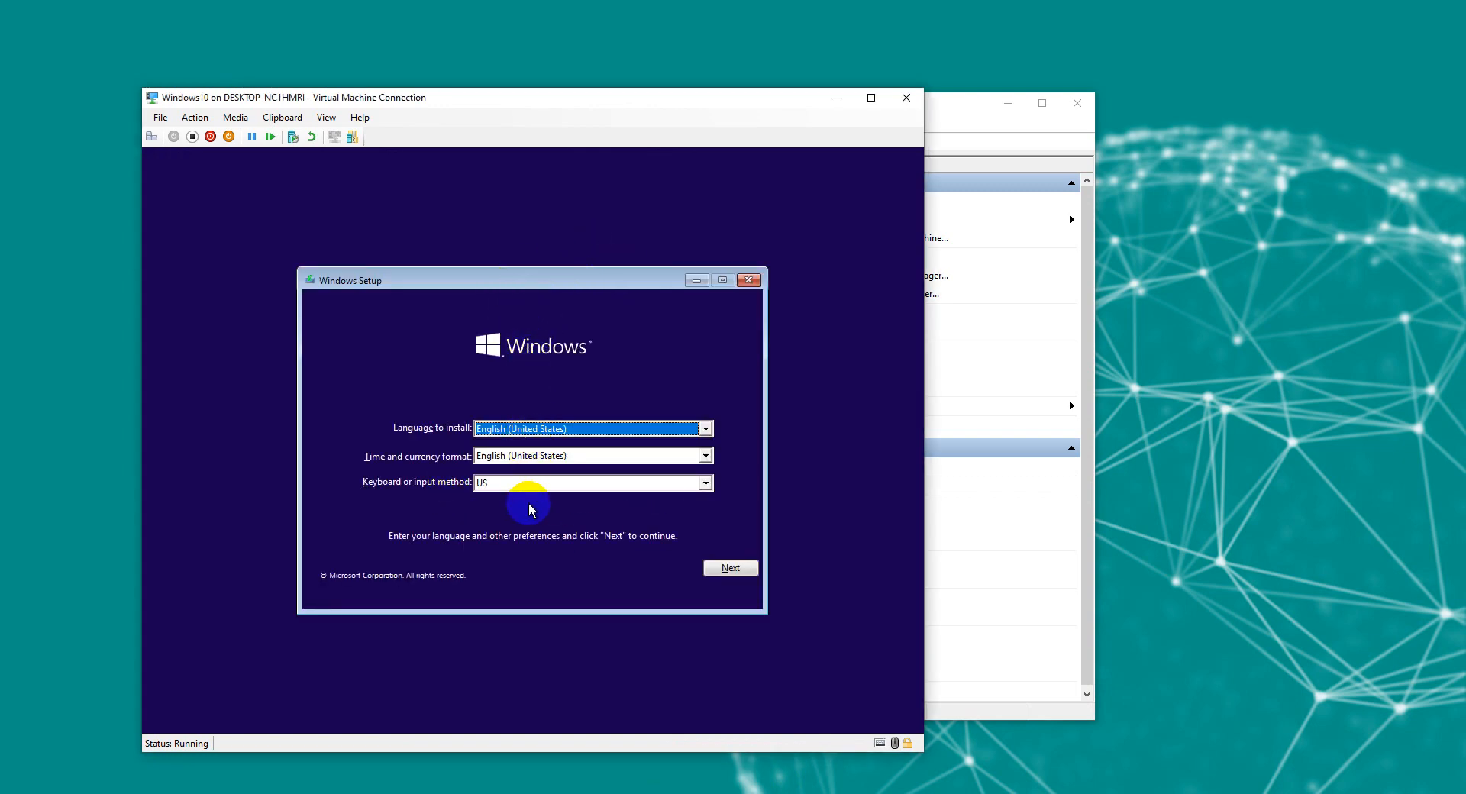
left_click(708, 572)
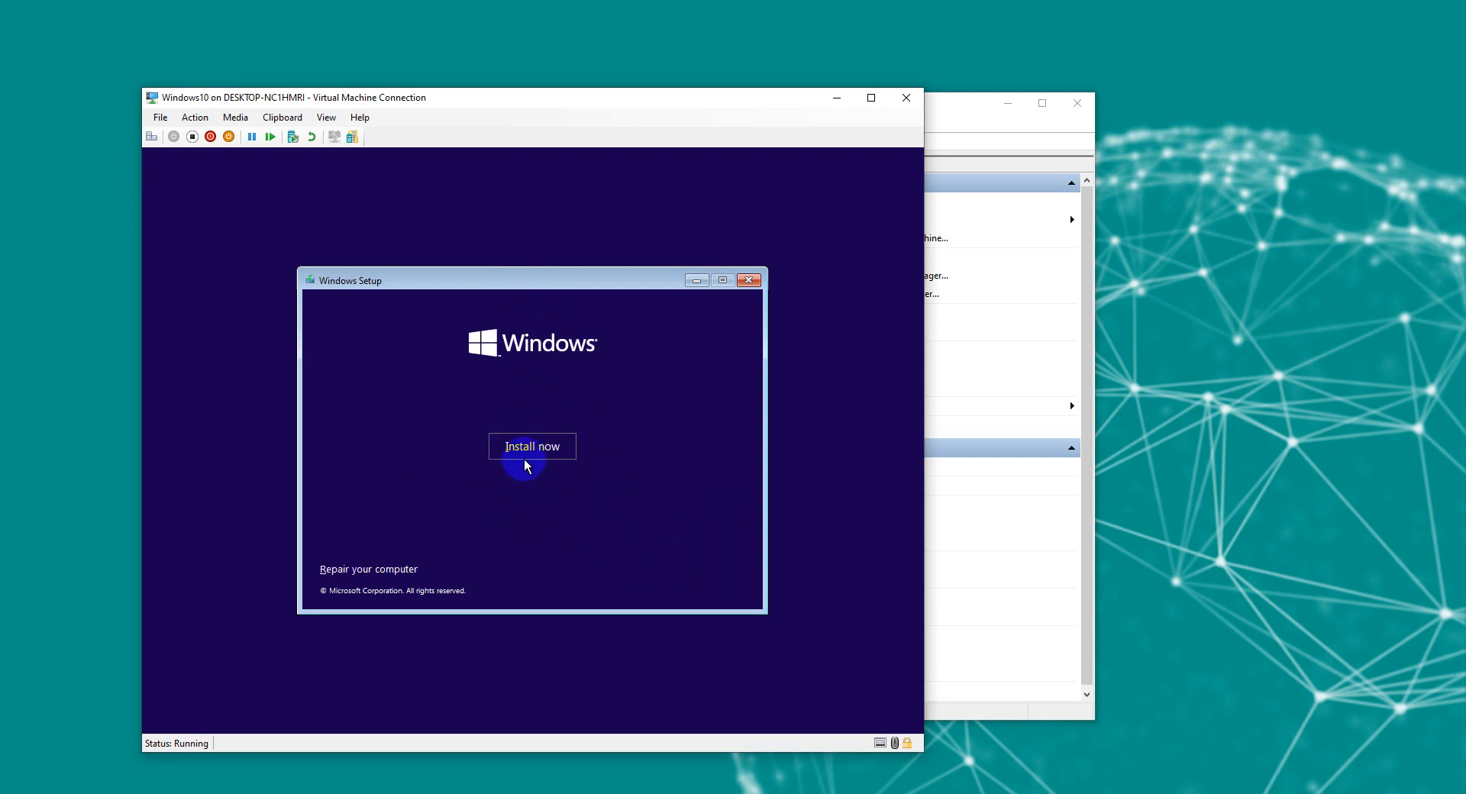
left_click(529, 447)
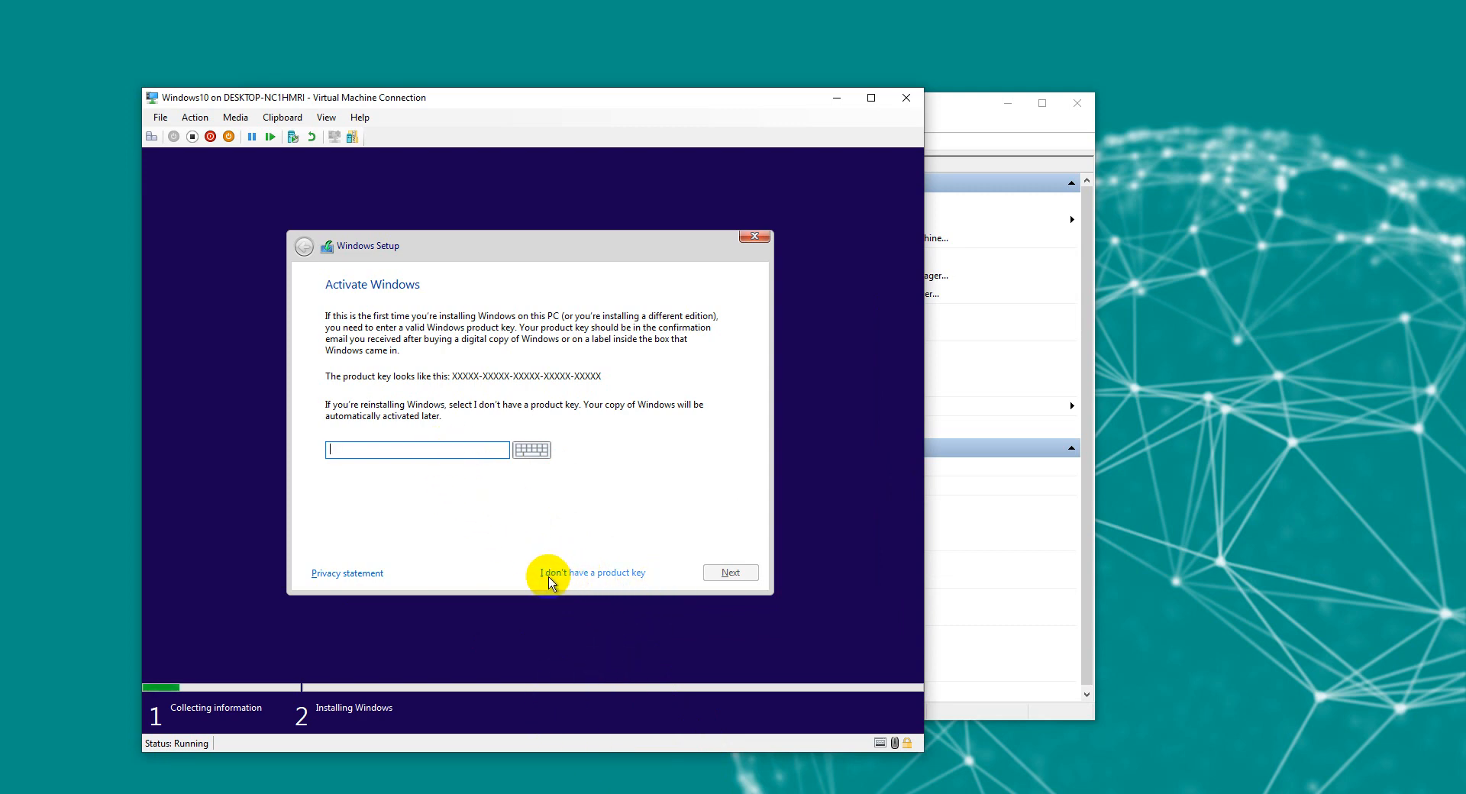
Step: Skip the product key and choose the Windows 10 Pro edition
left_click(595, 573)
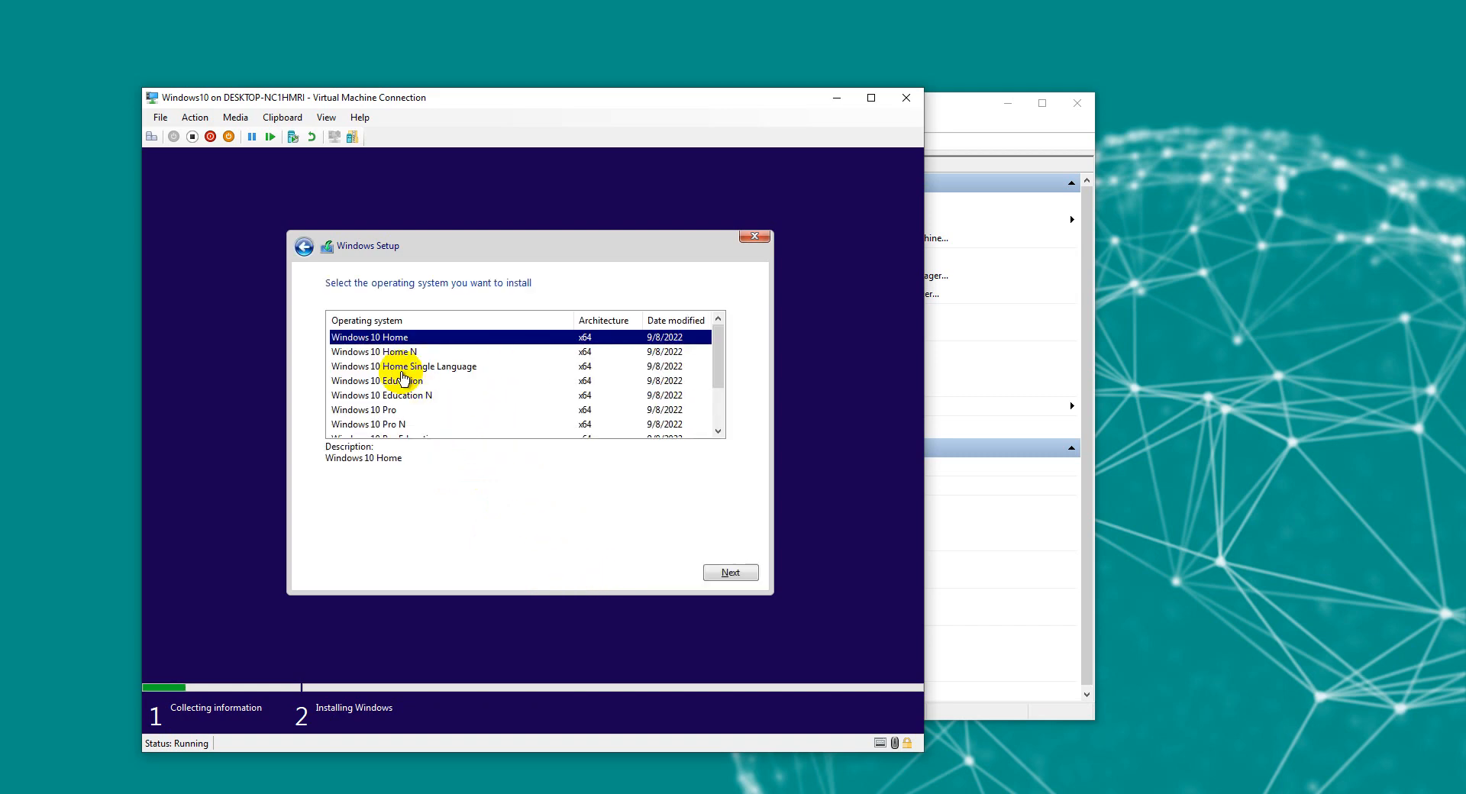
scroll(404, 376, "down", 2)
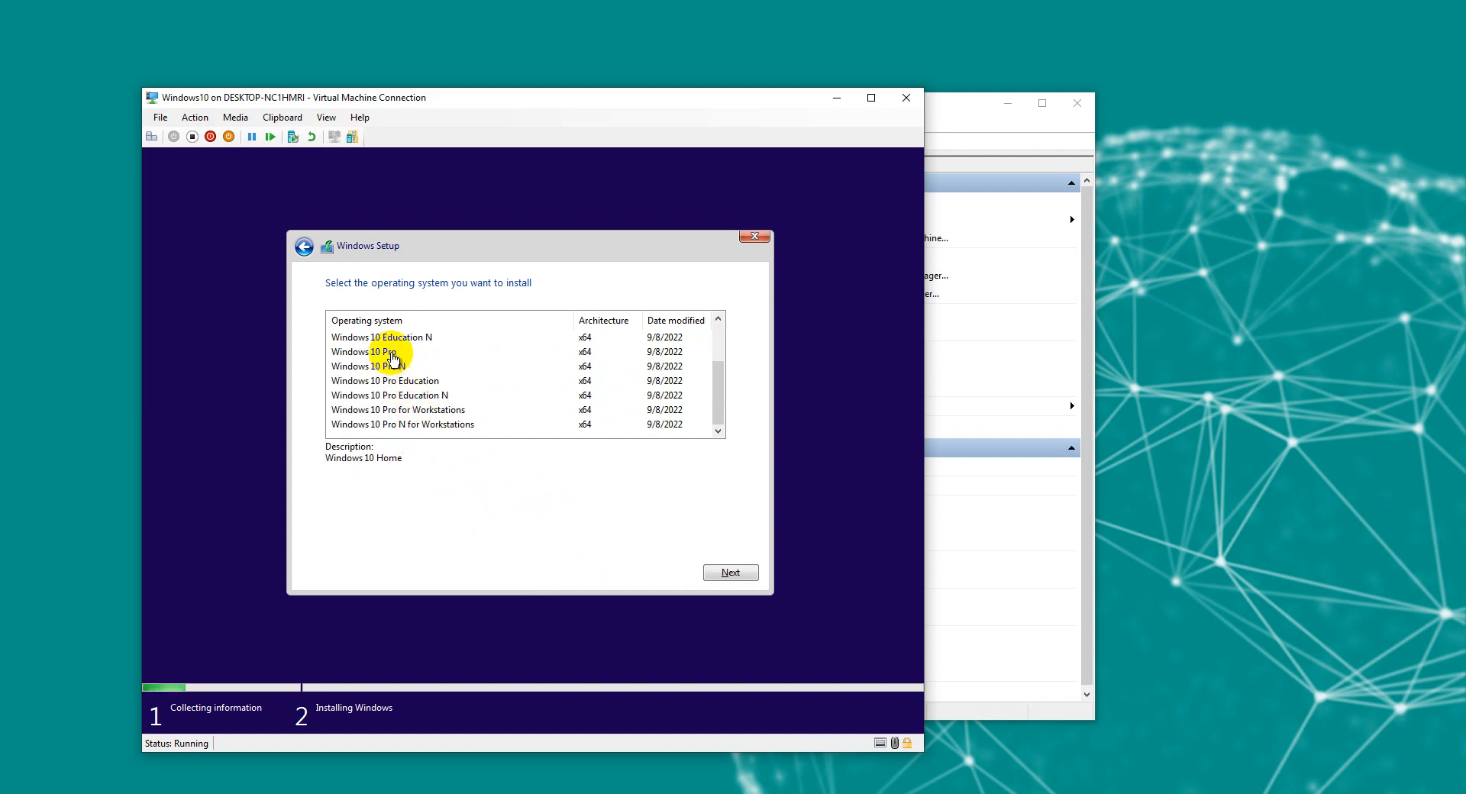
left_click(392, 354)
left_click(726, 572)
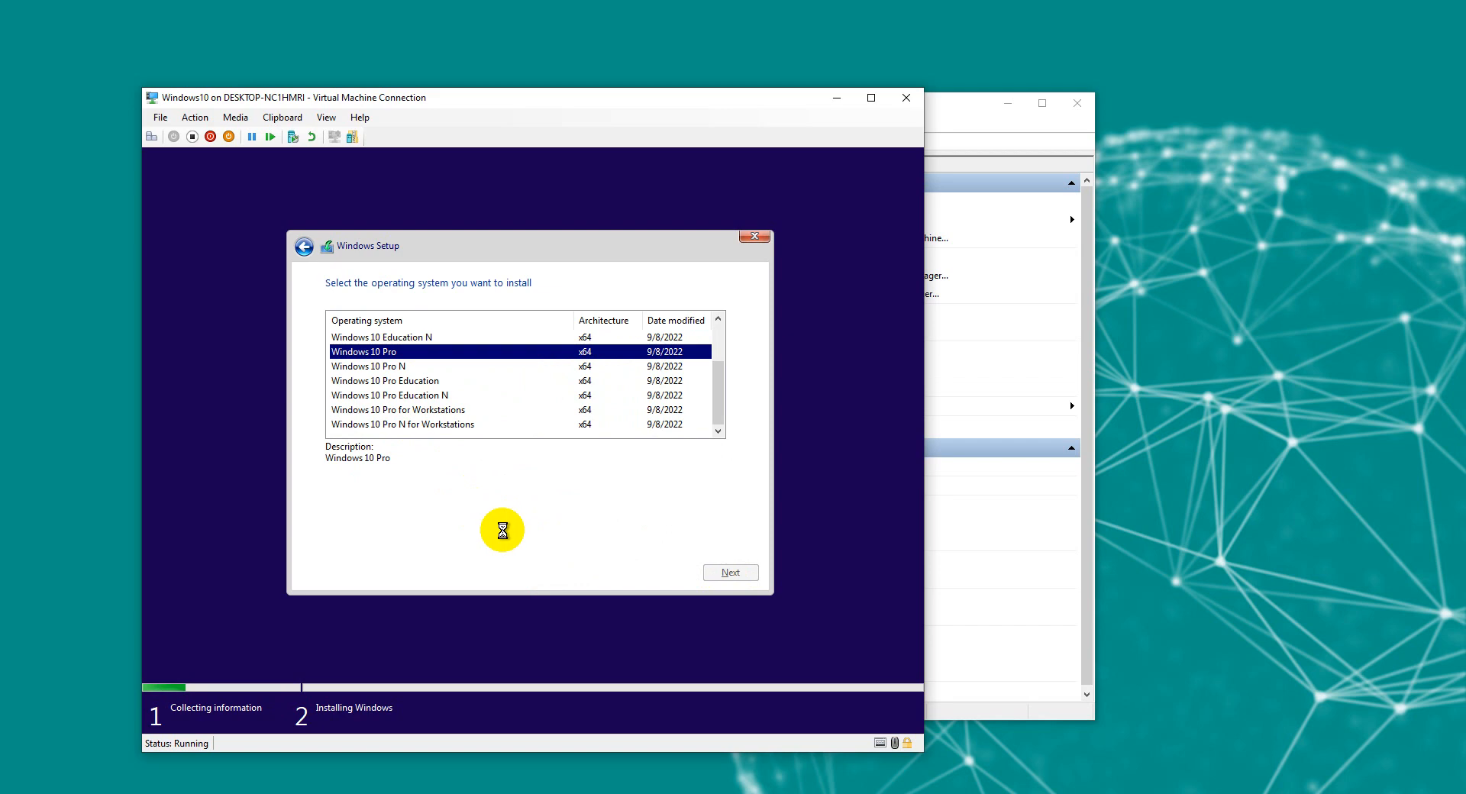
Step: Accept the license terms and choose a Custom installation
left_click(331, 538)
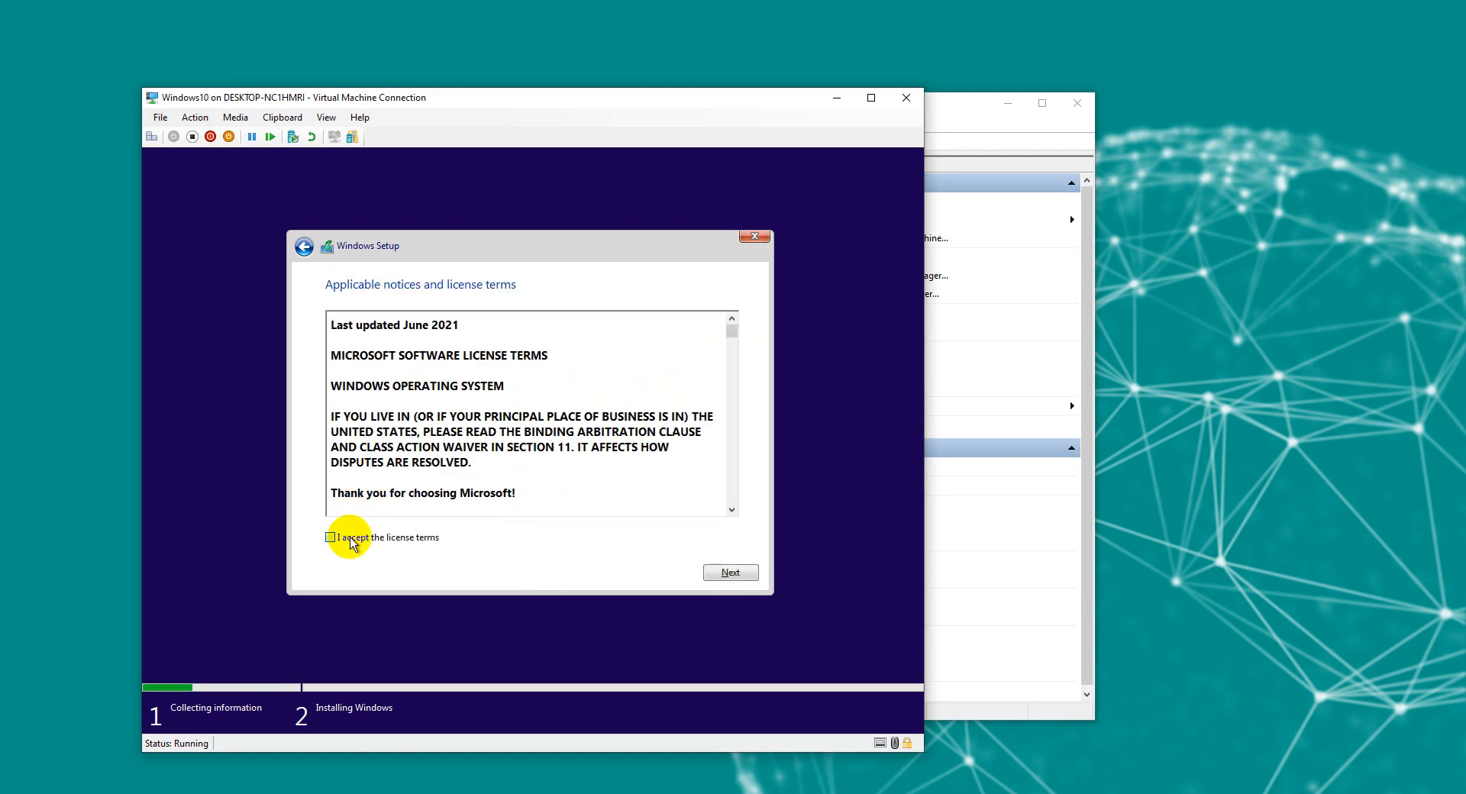
left_click(749, 580)
left_click(527, 417)
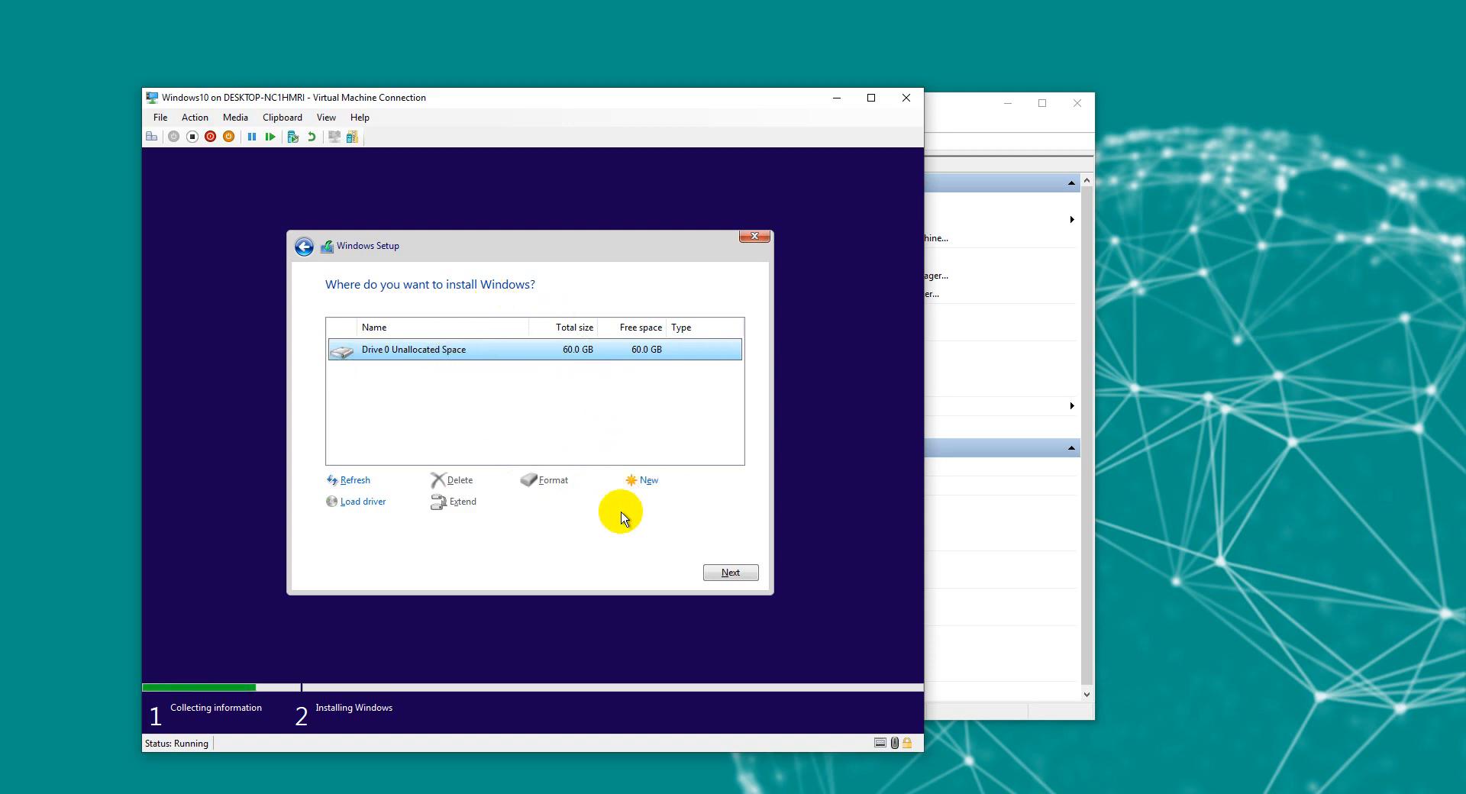
Step: Create a new partition on the 60 GB drive and install Windows onto Partition 2
left_click(645, 481)
left_click(686, 504)
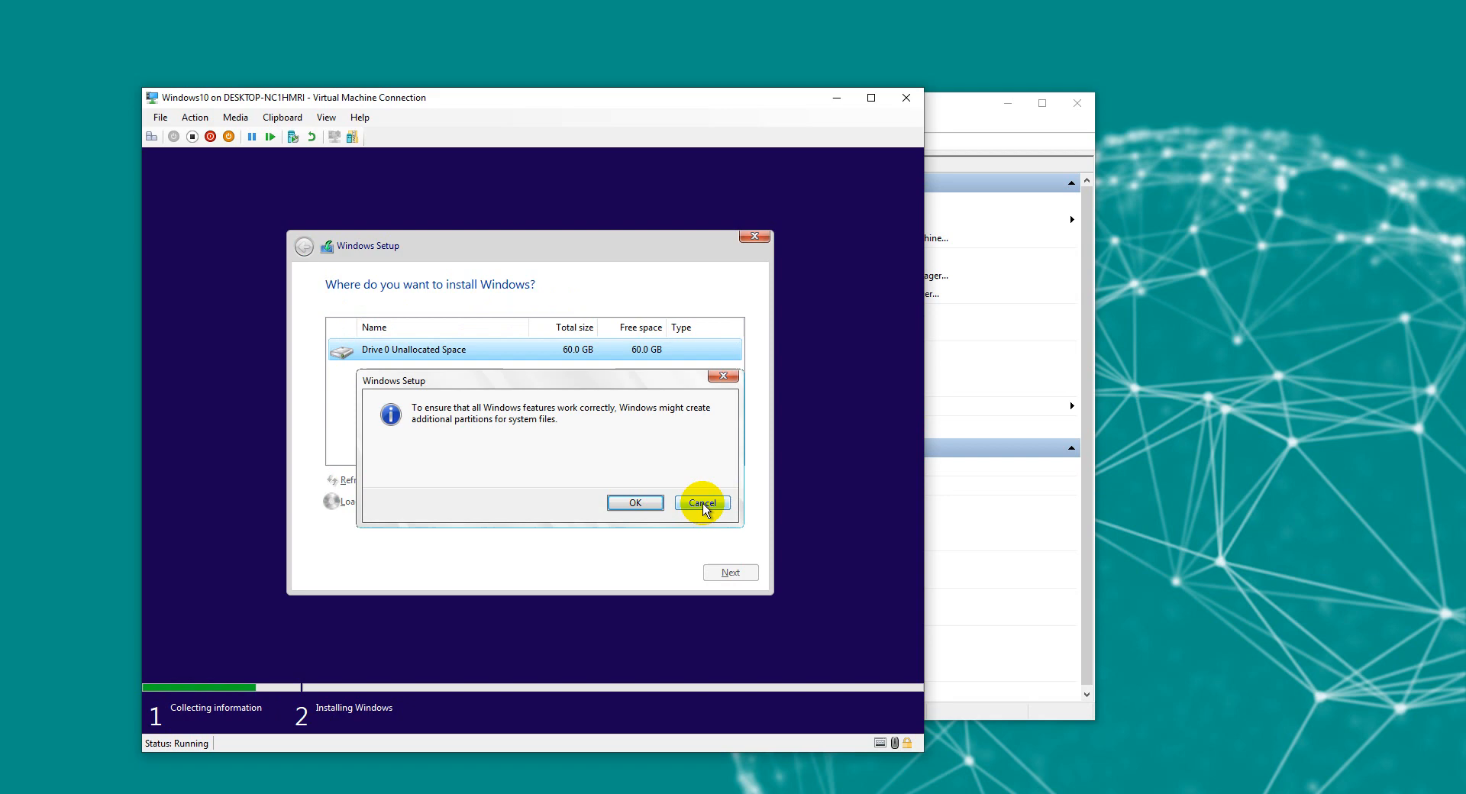
left_click(639, 503)
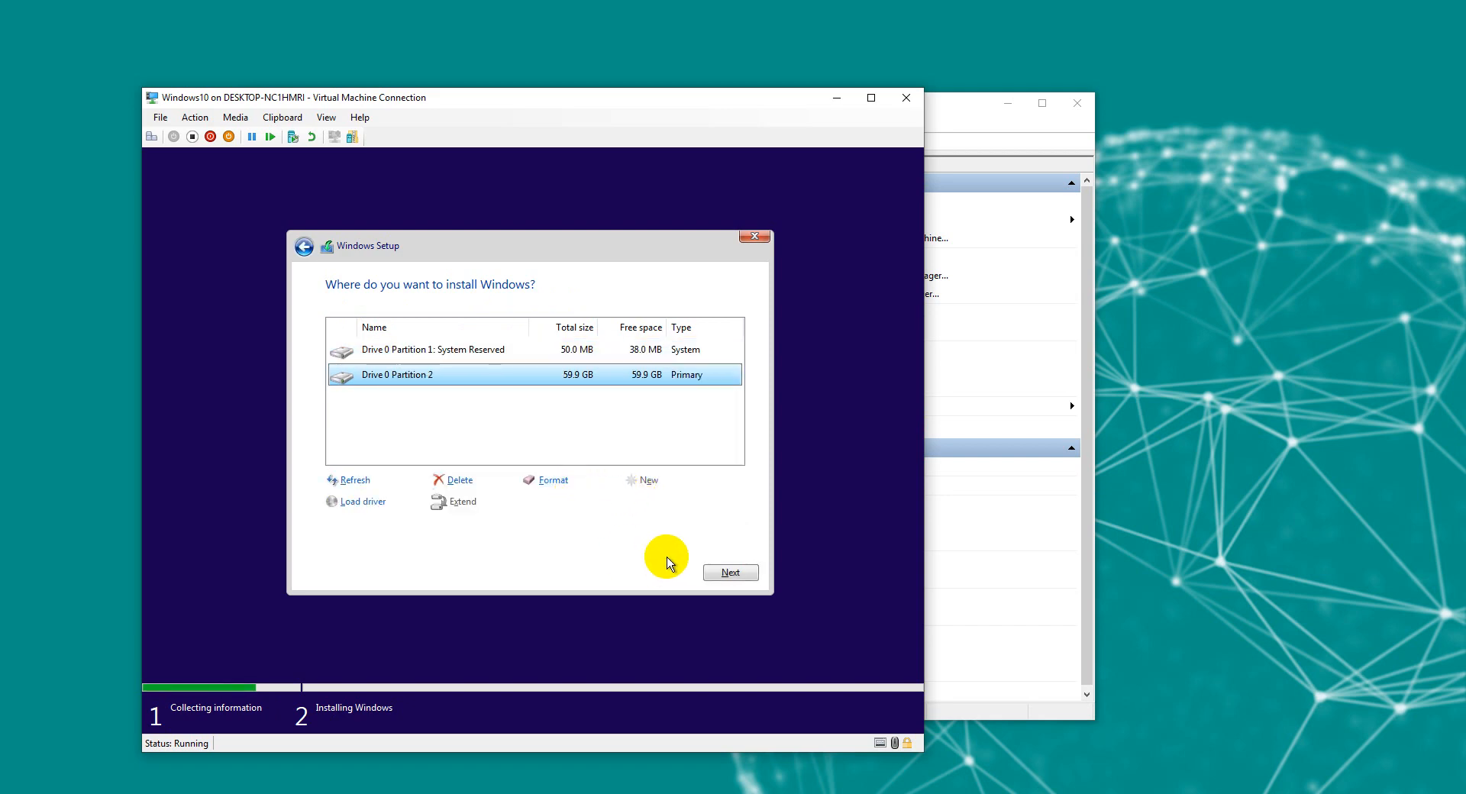
left_click(731, 574)
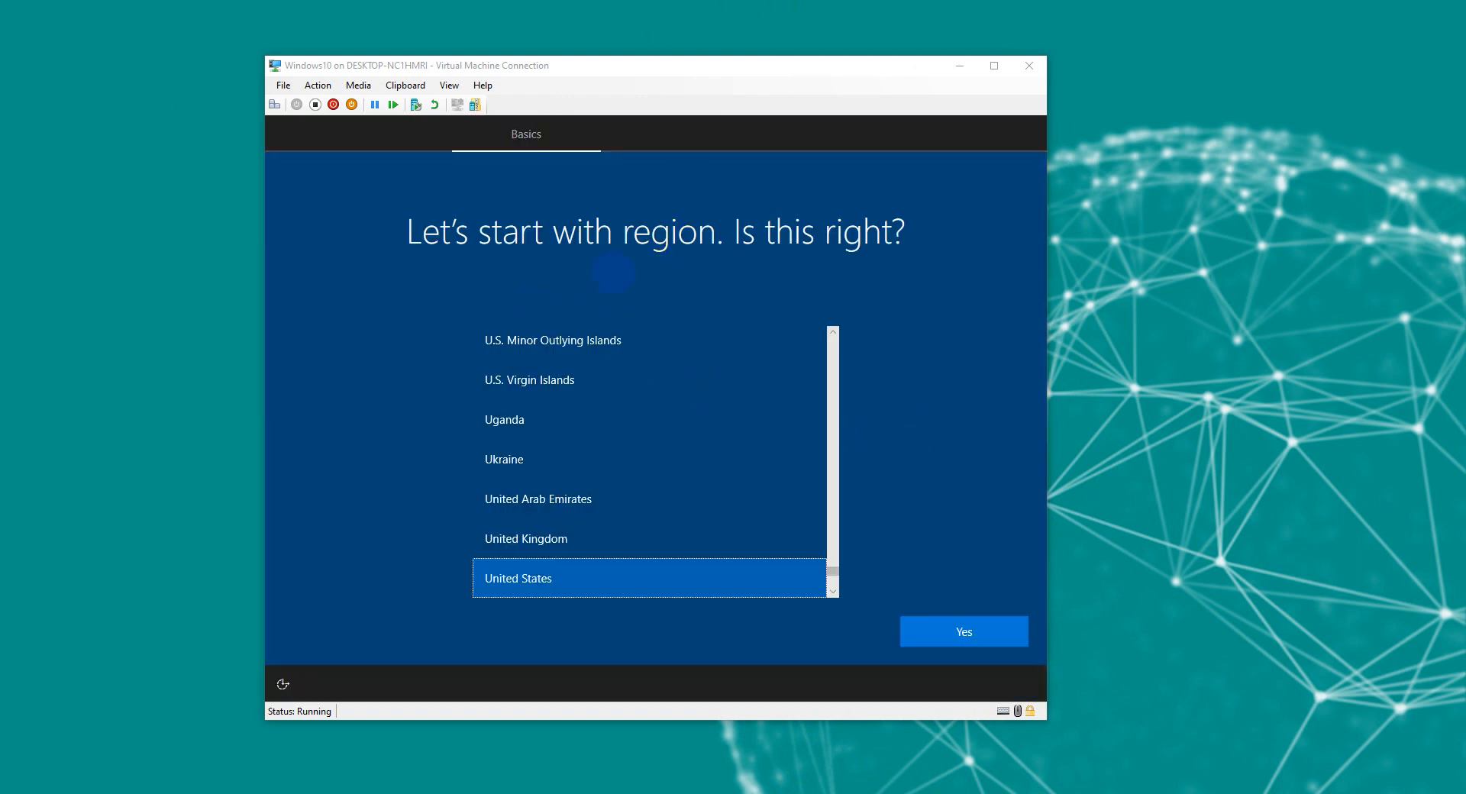
Step: Choose United States as the region, accept the suggested keyboard layout, and skip a second layout
left_click(779, 319)
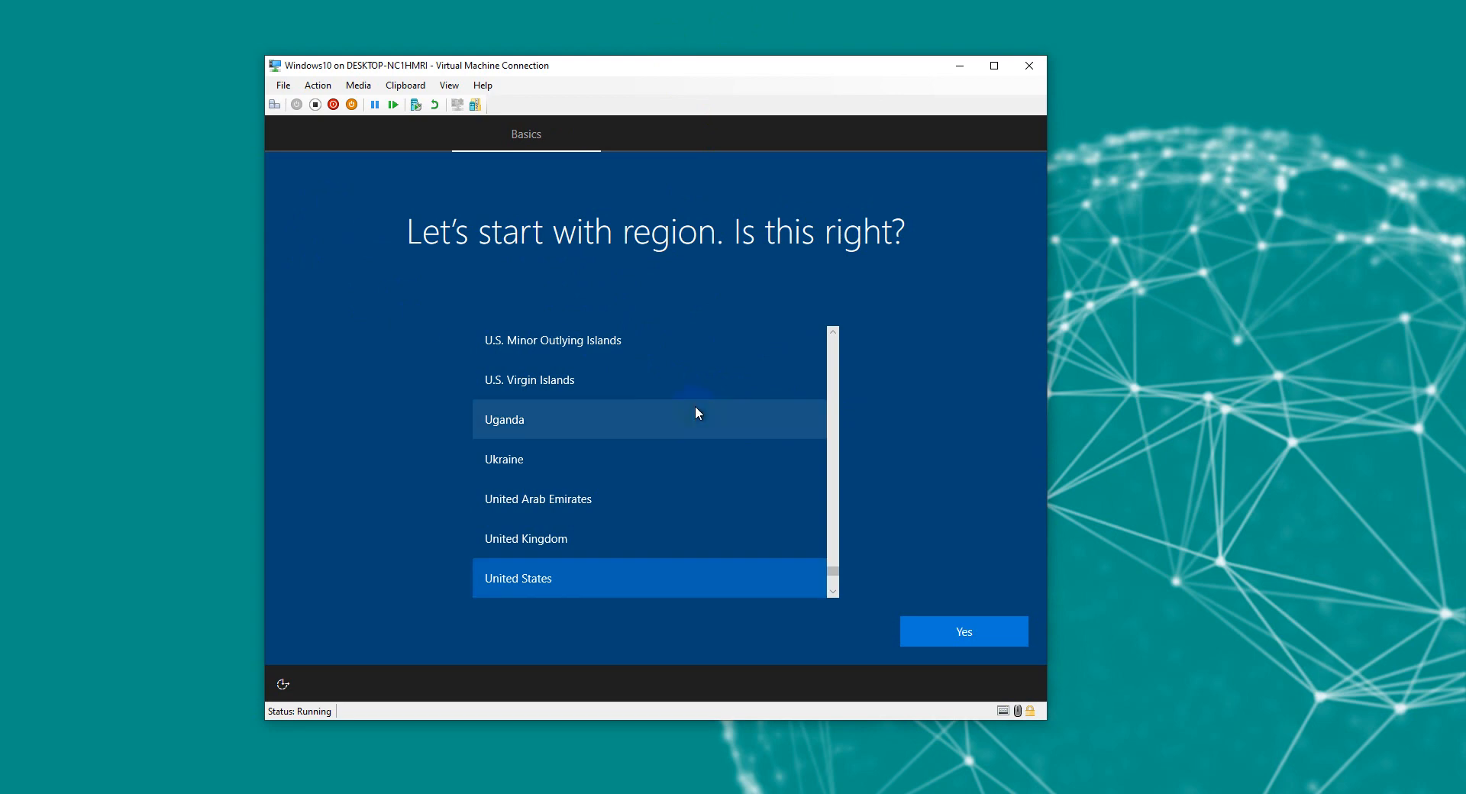
left_click(552, 579)
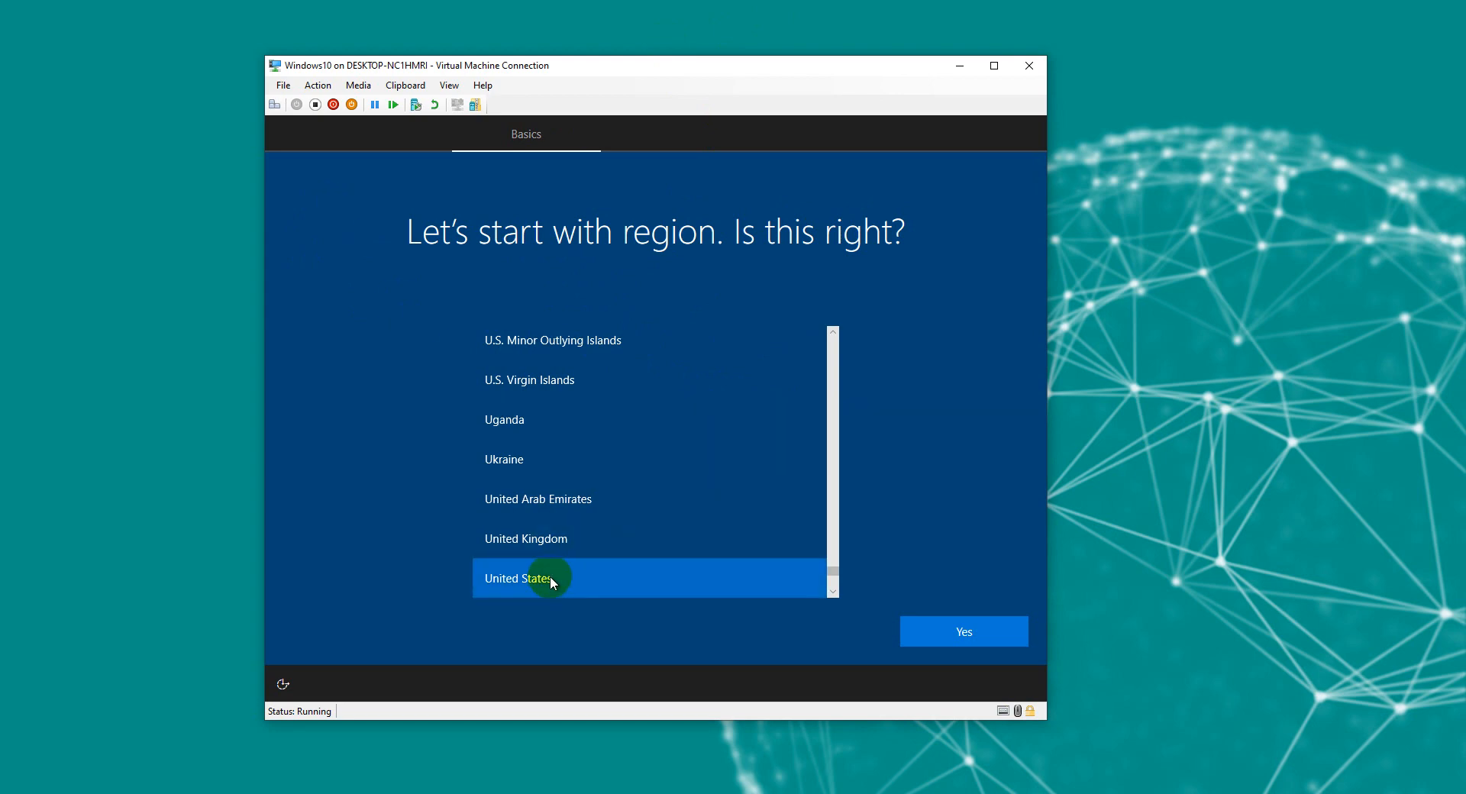
left_click(932, 622)
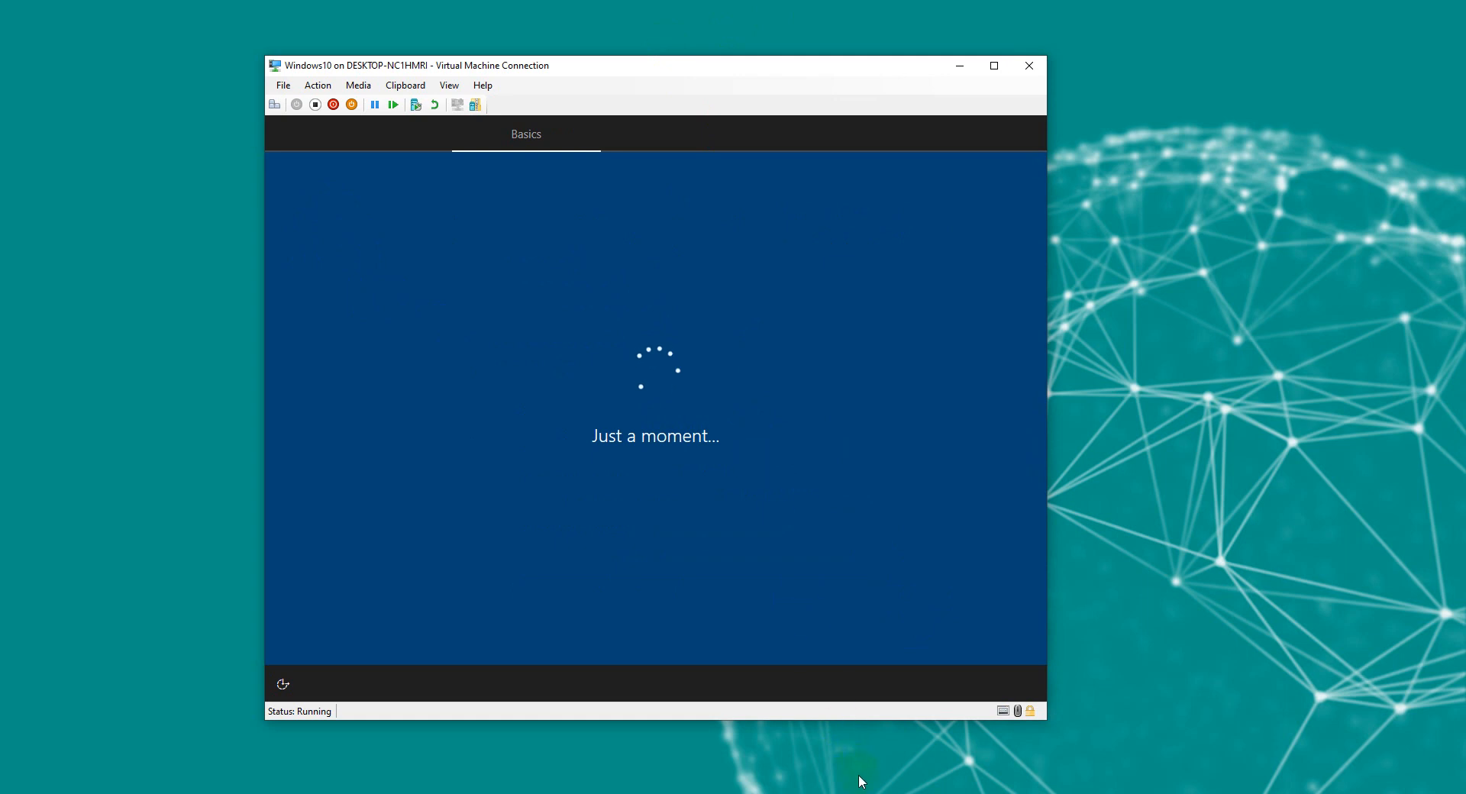
left_click(944, 640)
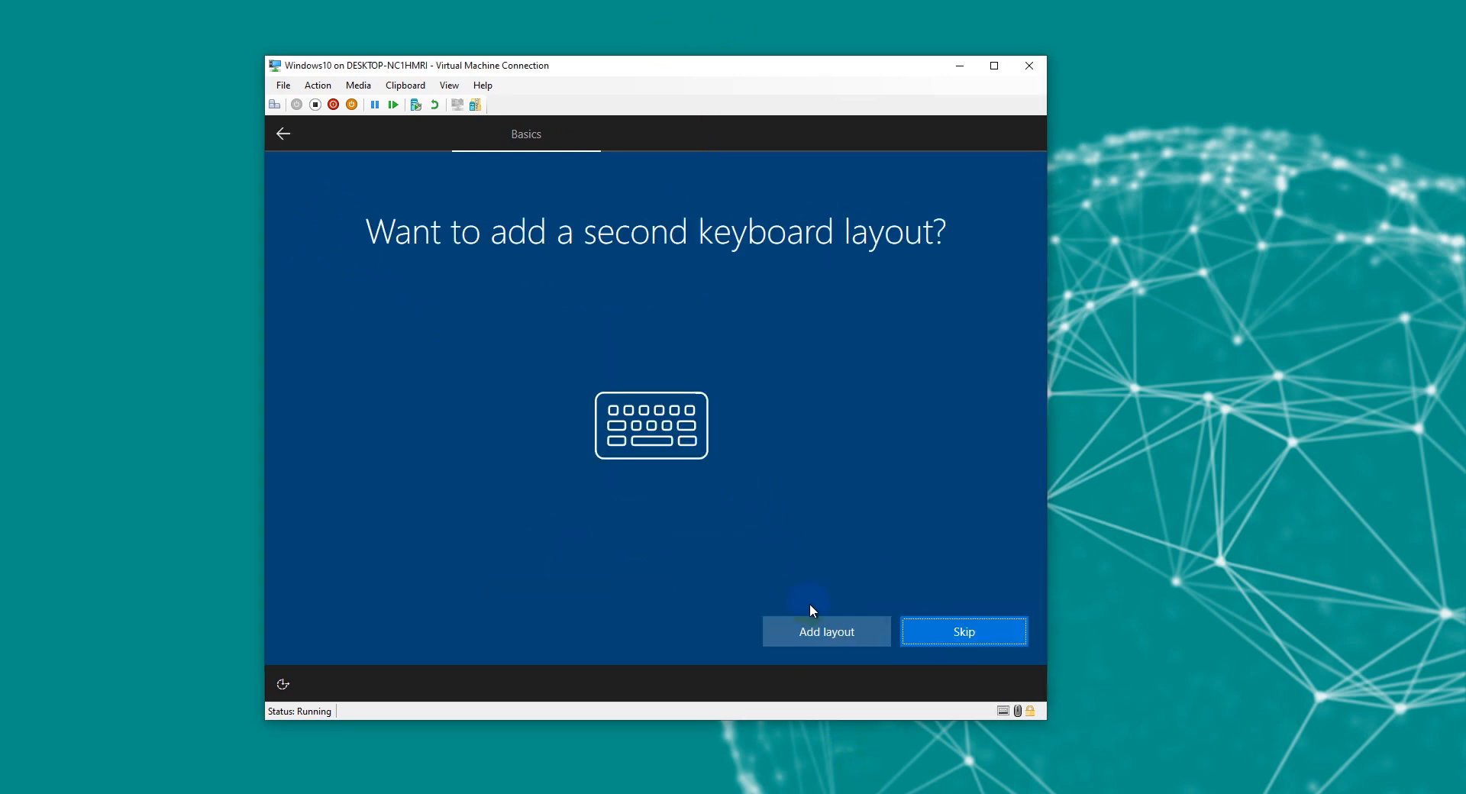
left_click(928, 635)
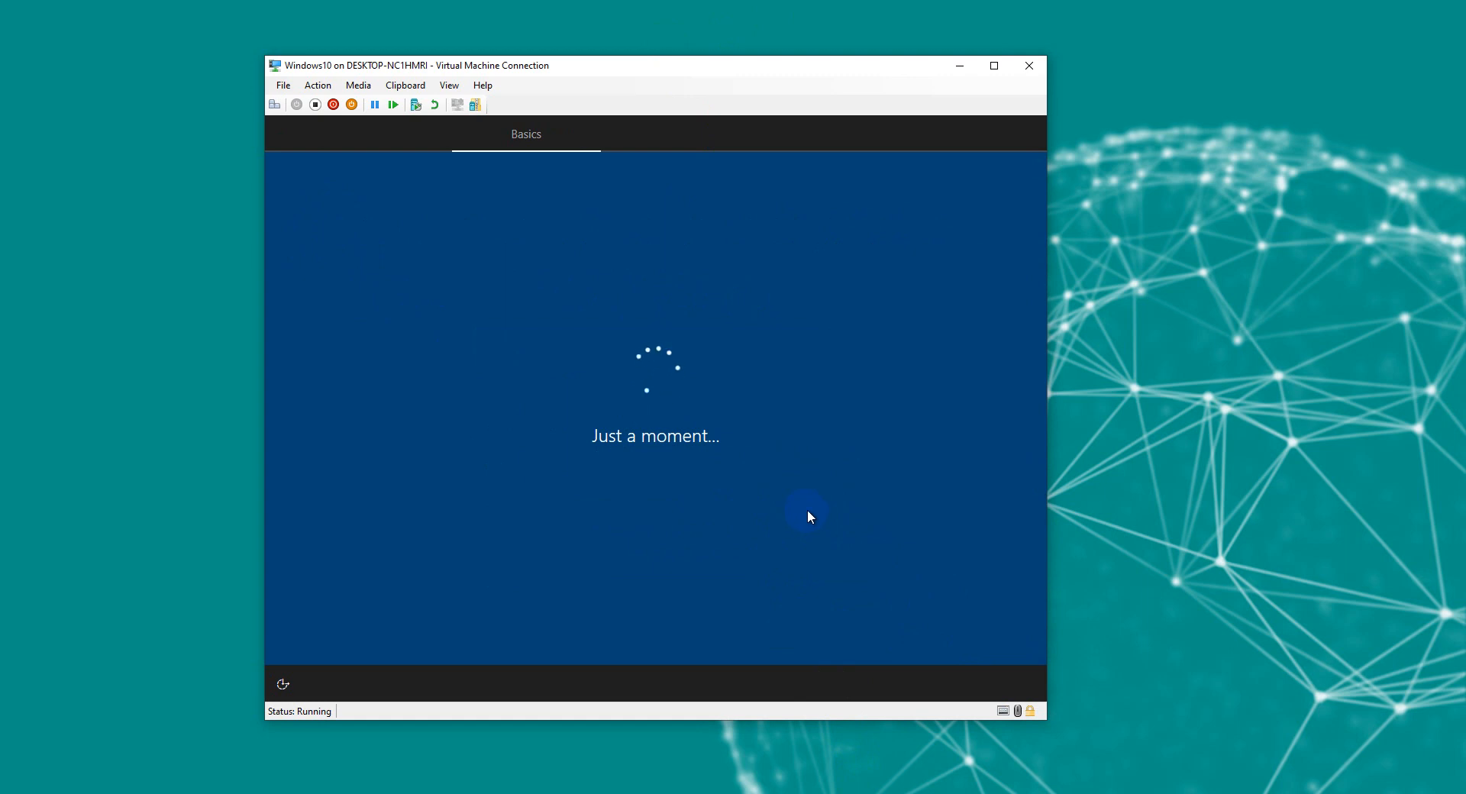
left_click(882, 779)
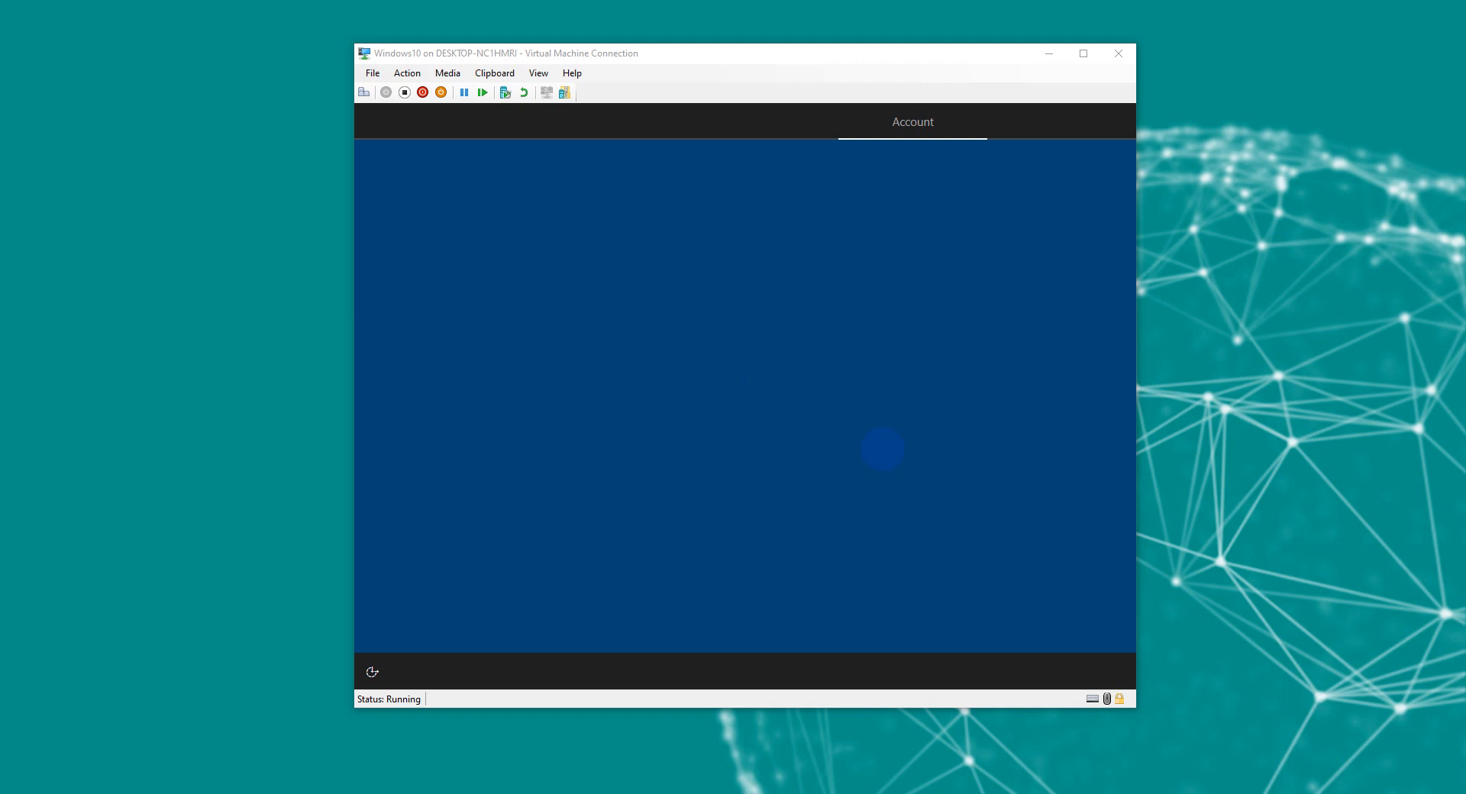
Step: Refresh the host desktop while VM setup finishes the network stage
right_click(158, 395)
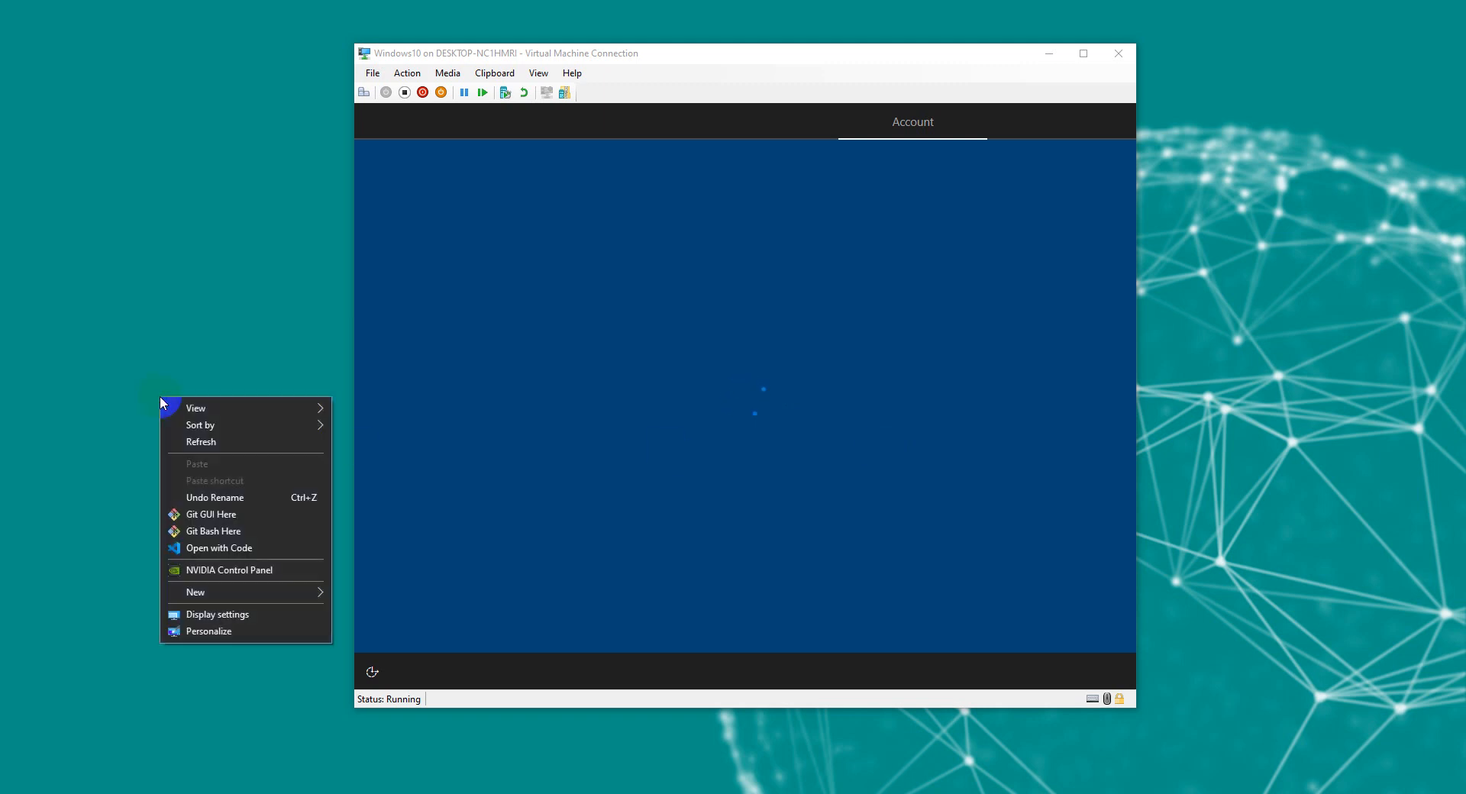
left_click(185, 434)
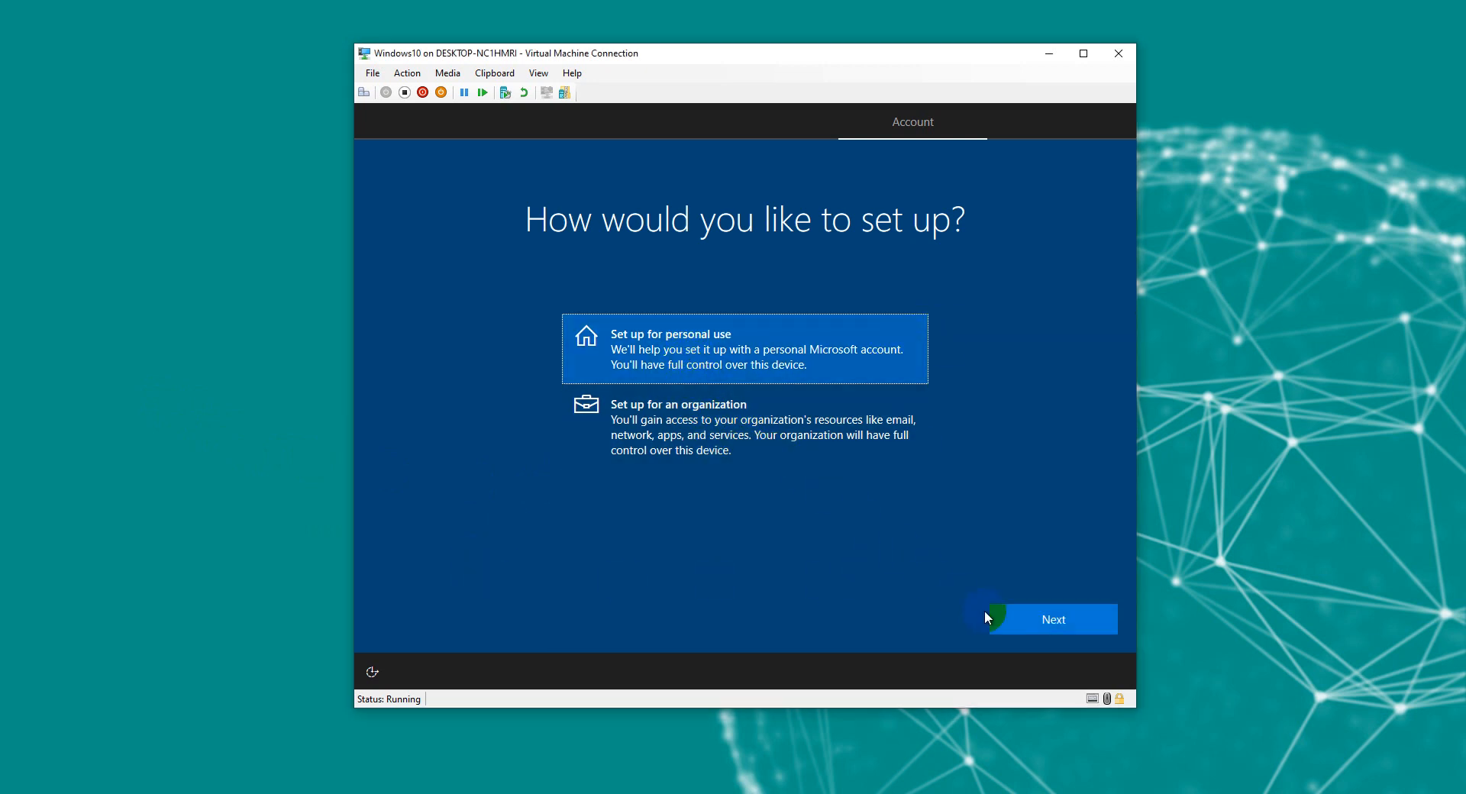
Step: Choose personal use with an offline, limited-experience local account named Demo
left_click(1042, 620)
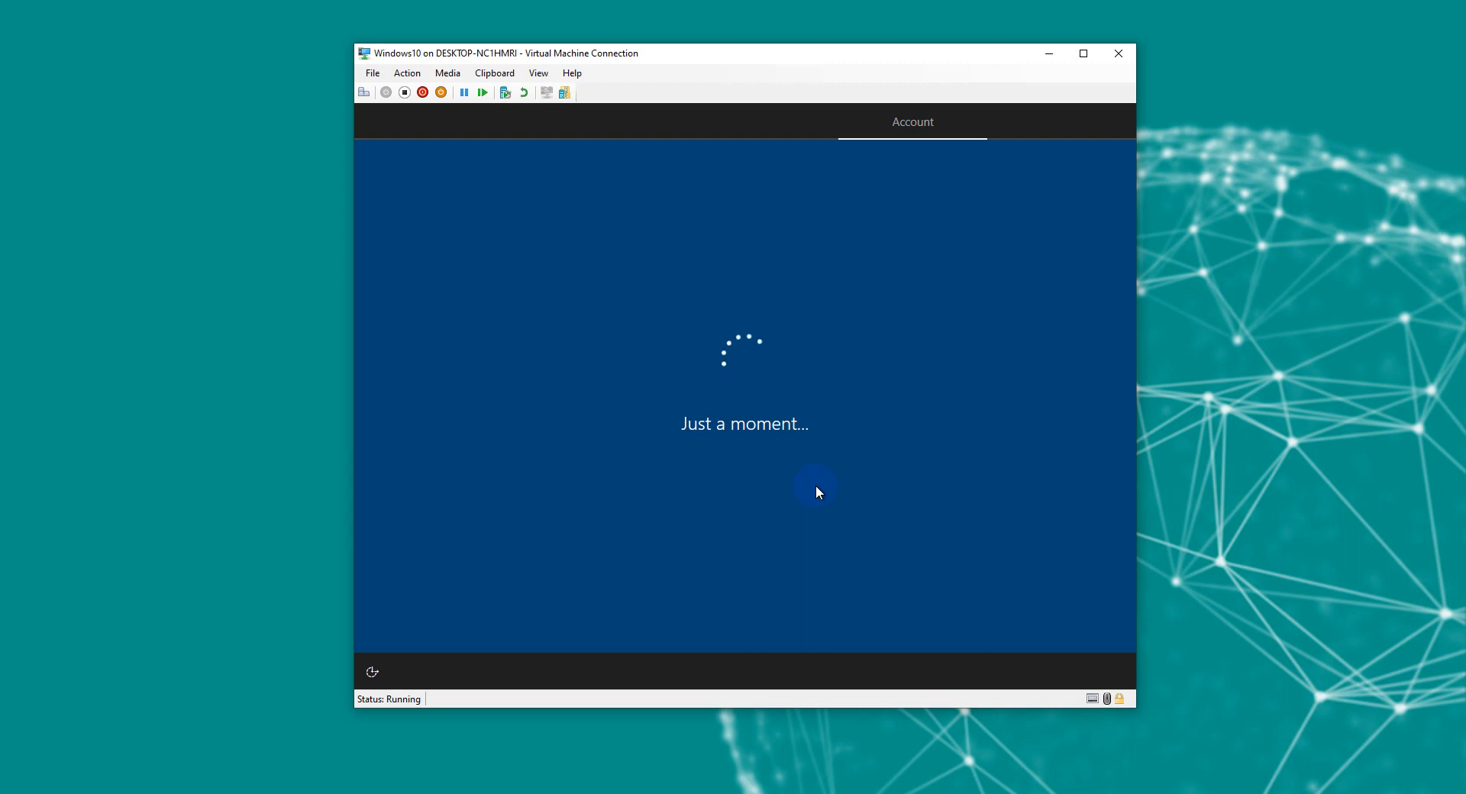
left_click(391, 621)
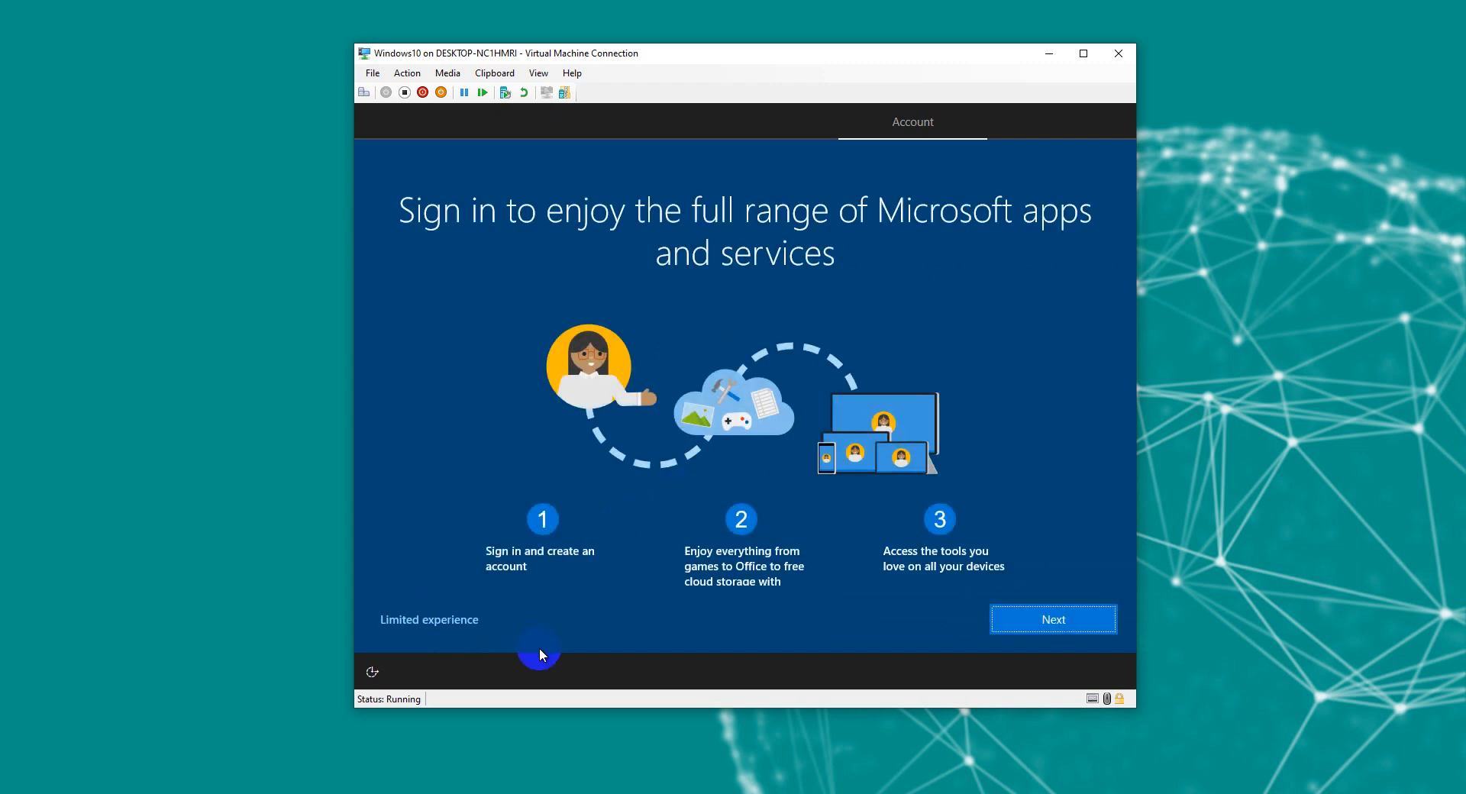
left_click(449, 620)
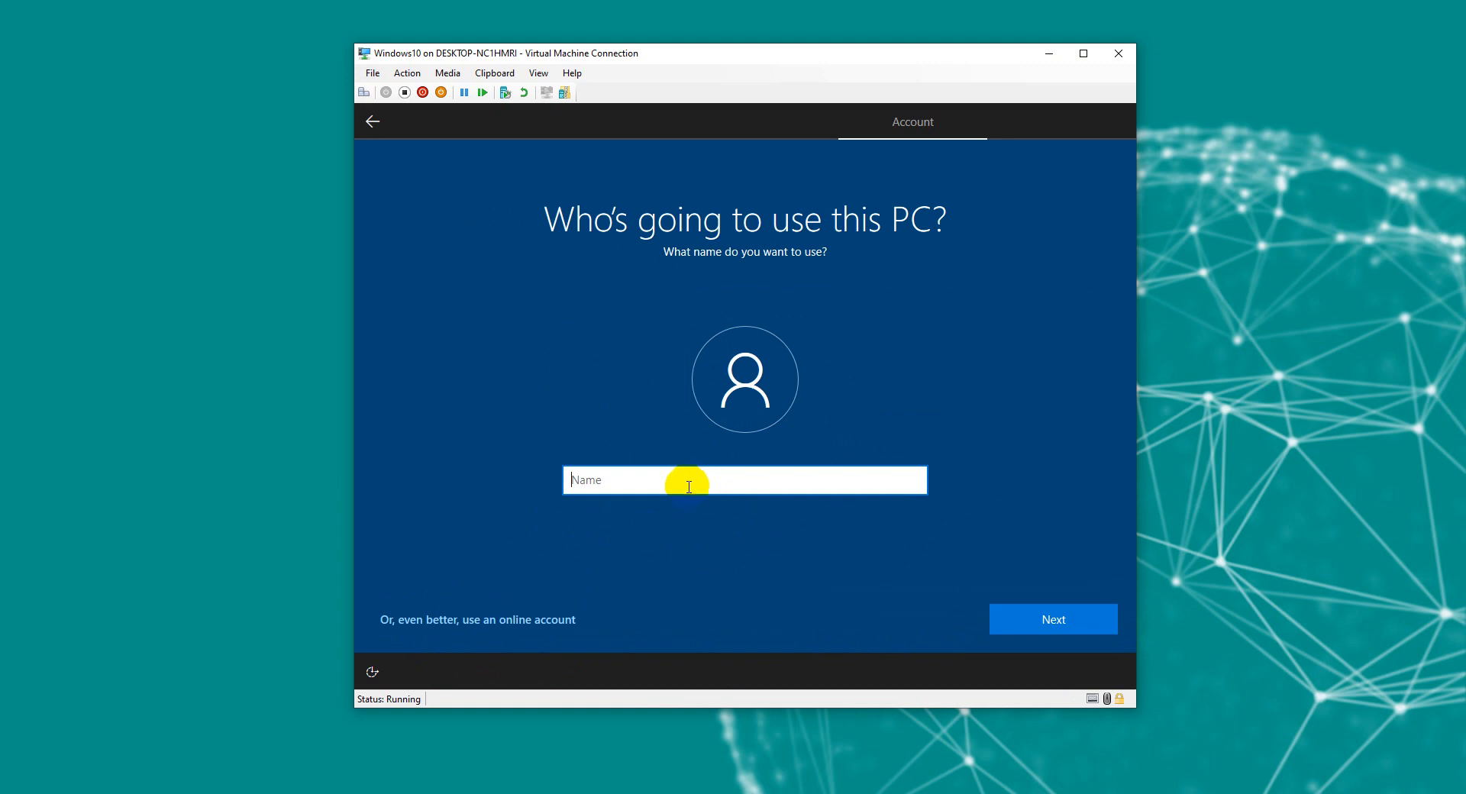
type("Demo")
key("Return")
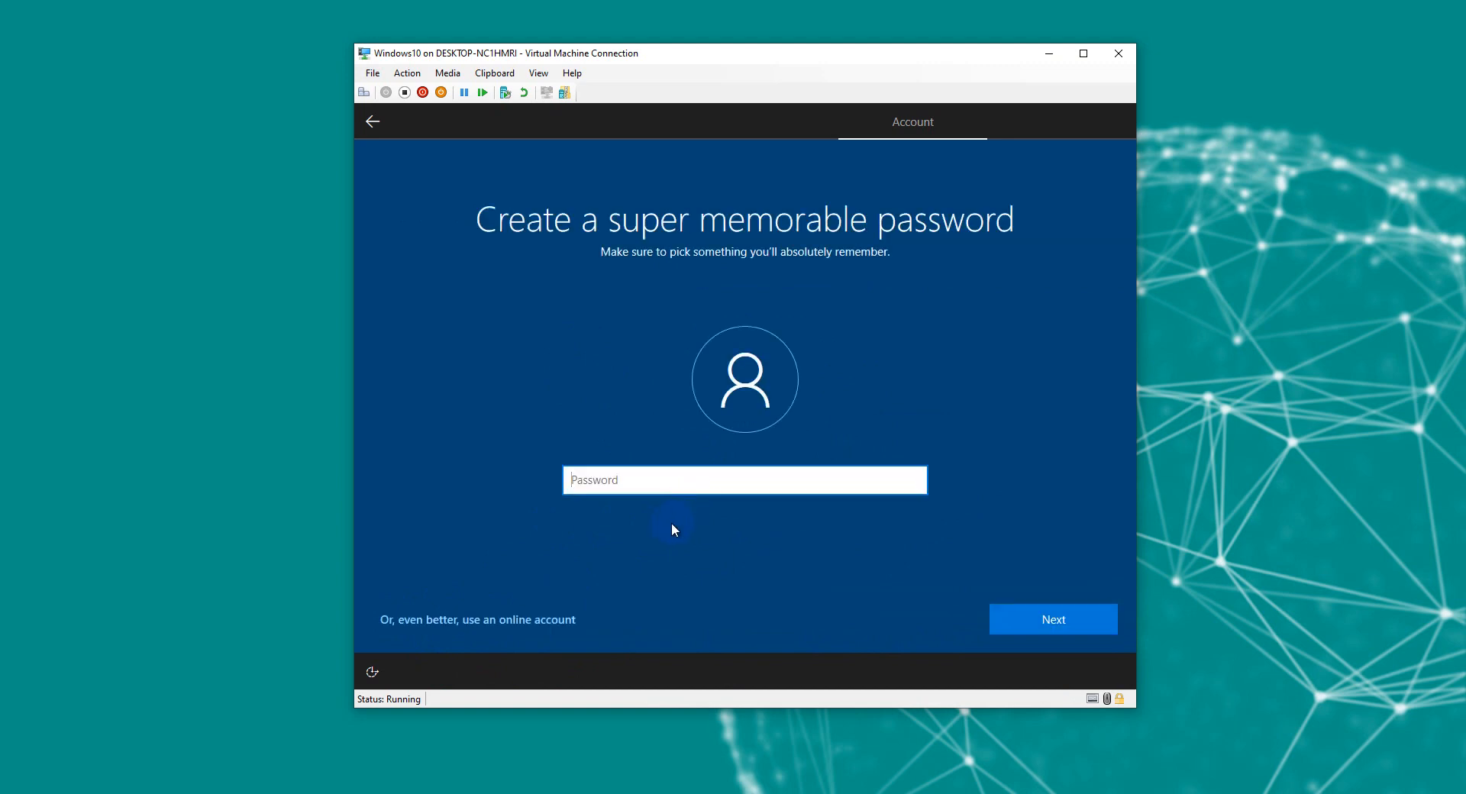
Step: Enter the account password and confirm it until setup accepts the match
type("********")
key("Return")
type("******")
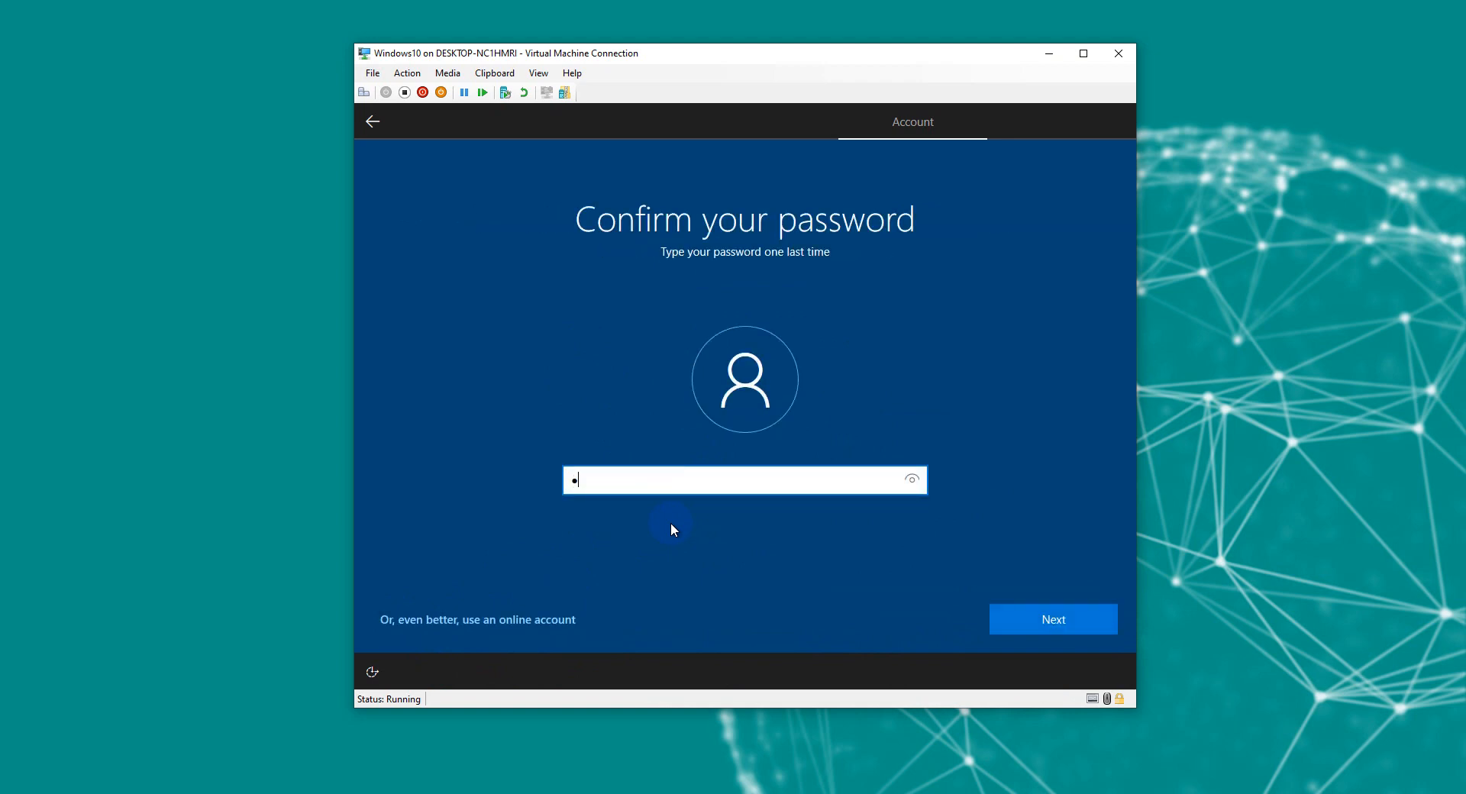
type("**")
key("Return")
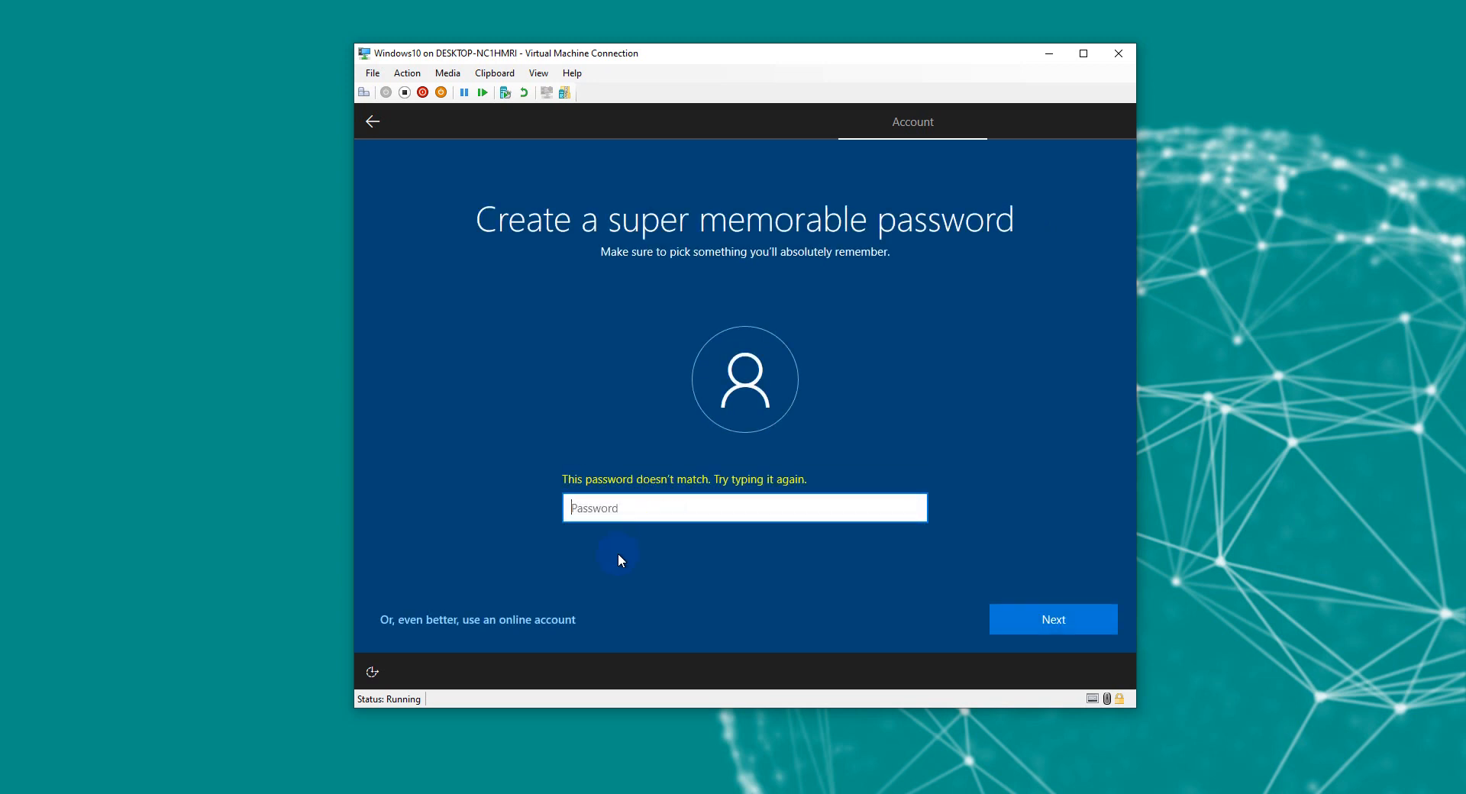
type("********")
key("Return")
type("*******")
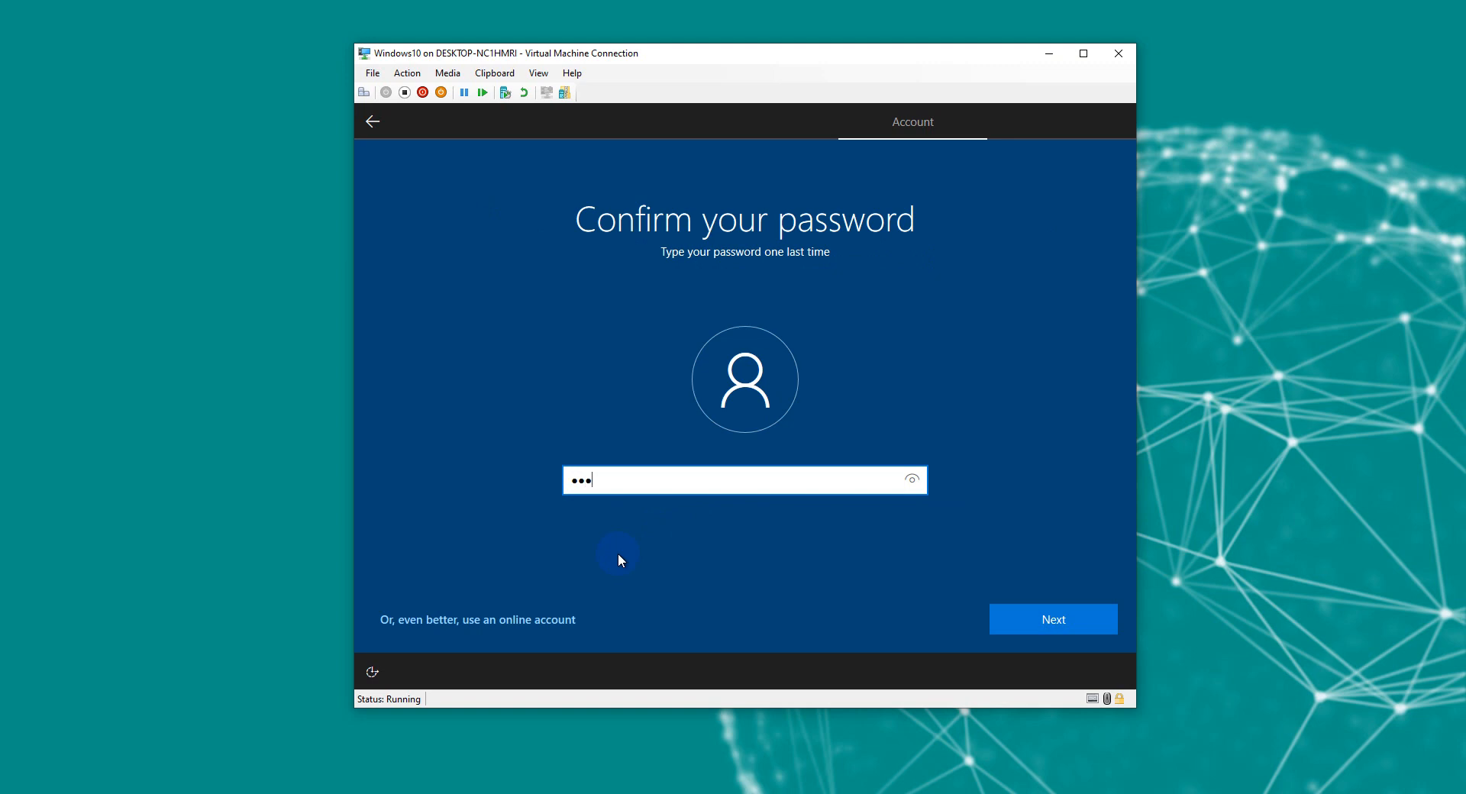
key("Return")
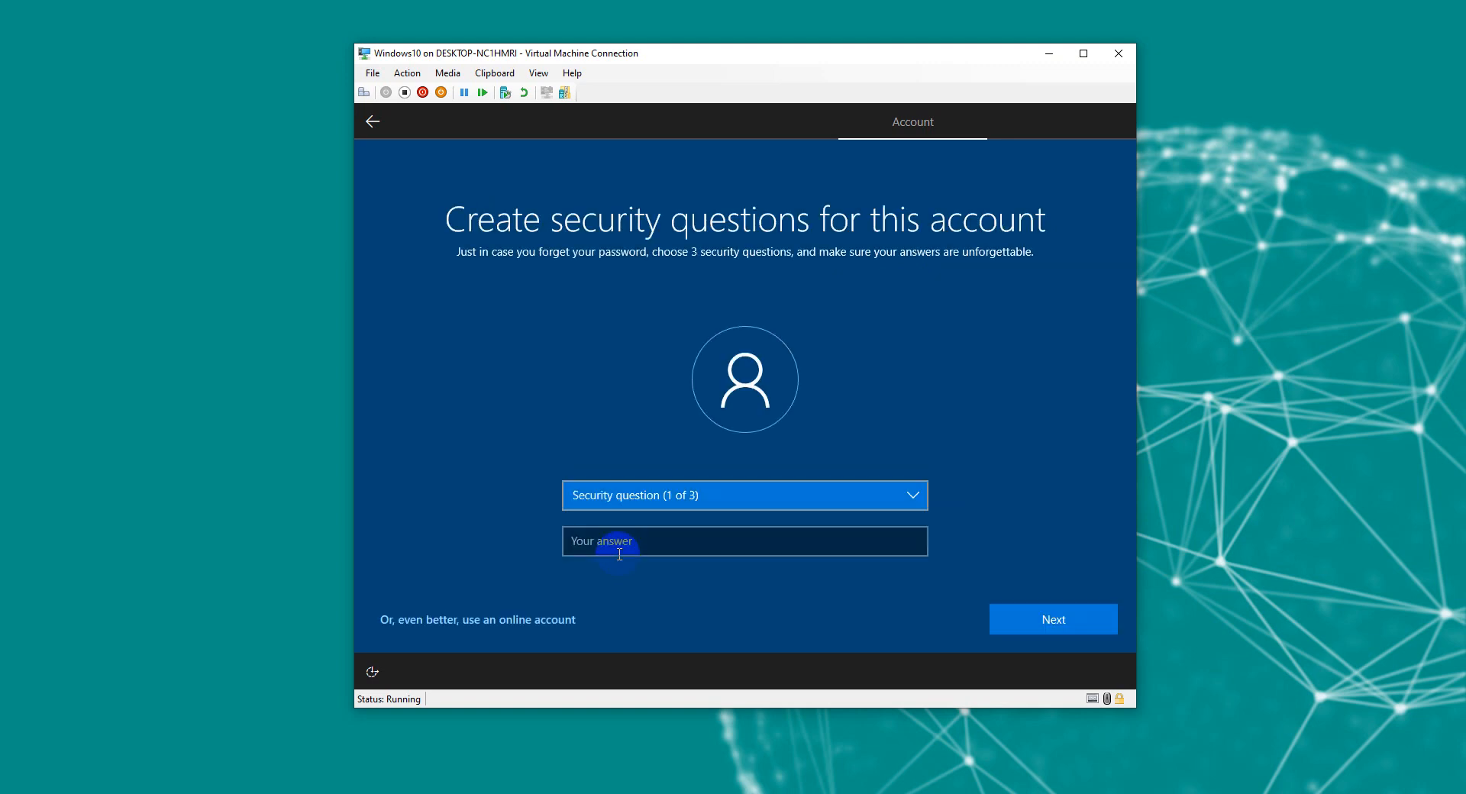
Step: Pick the first pet's name security question and enter its answer
key("Down")
left_click(619, 555)
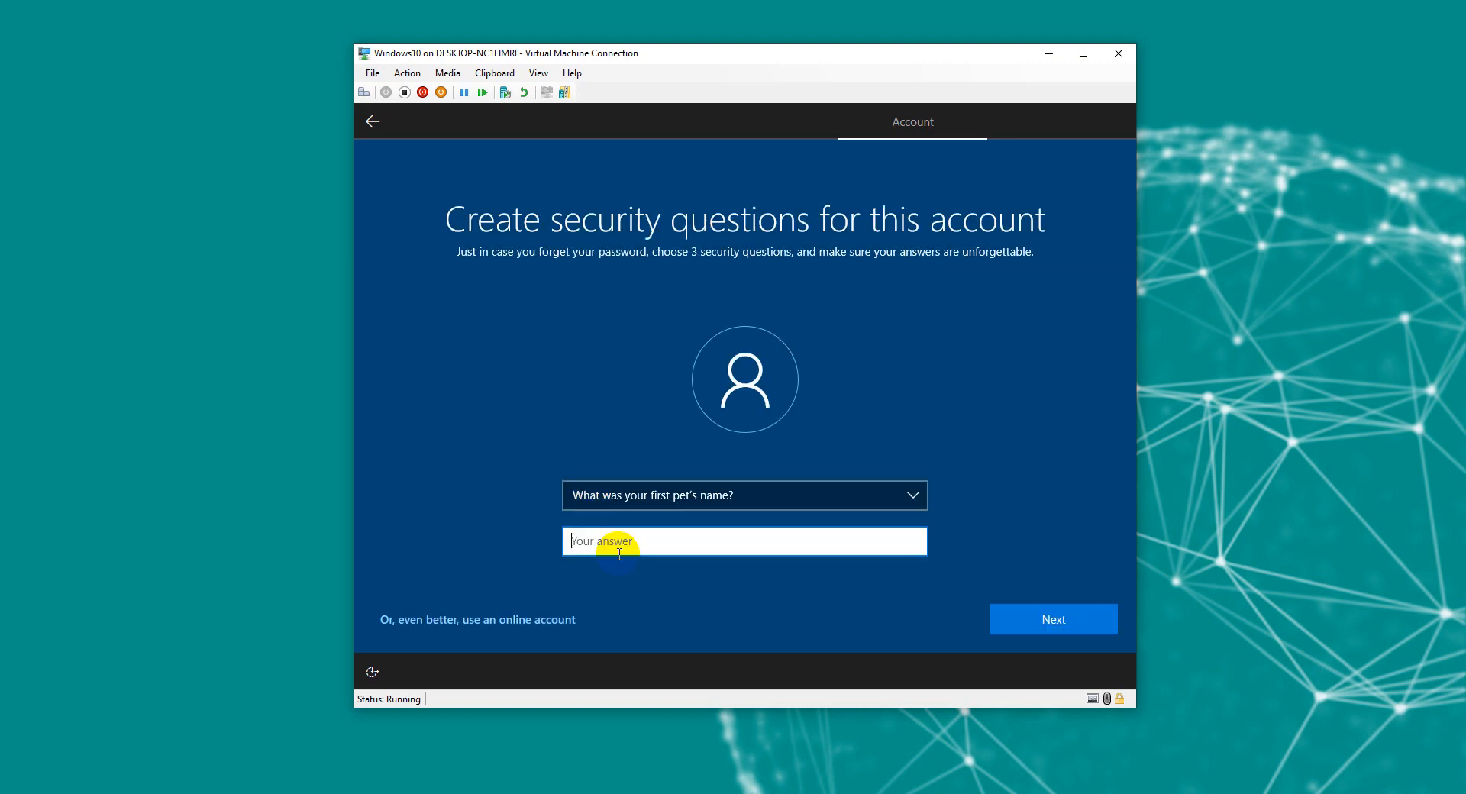
type("A")
key("BackSpace")
type("Dm")
key("BackSpace")
type("emo")
key("Return")
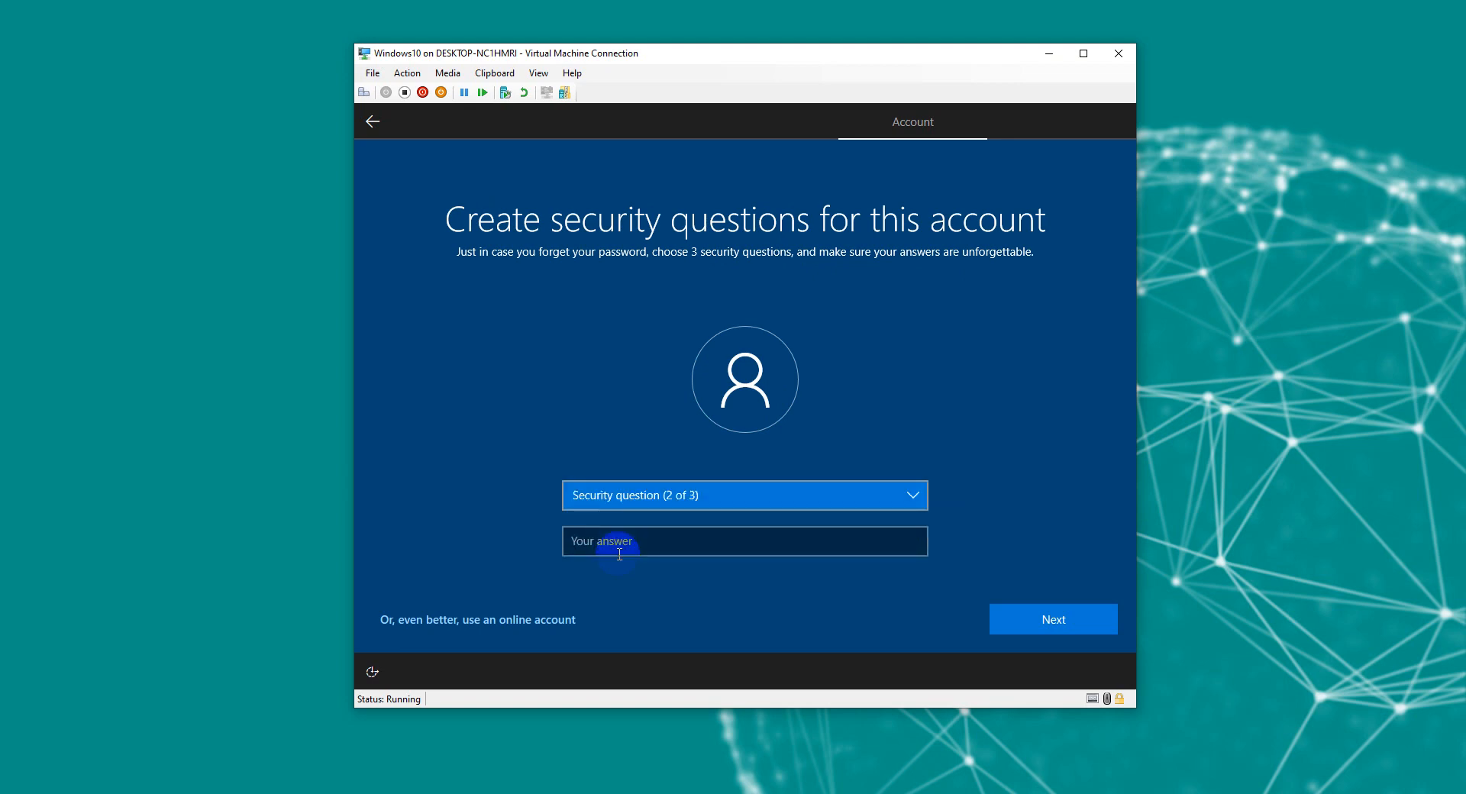
Step: Pick the birth-city and parents-met-city questions, answer both, and submit
key("Down")
left_click(620, 554)
type("De")
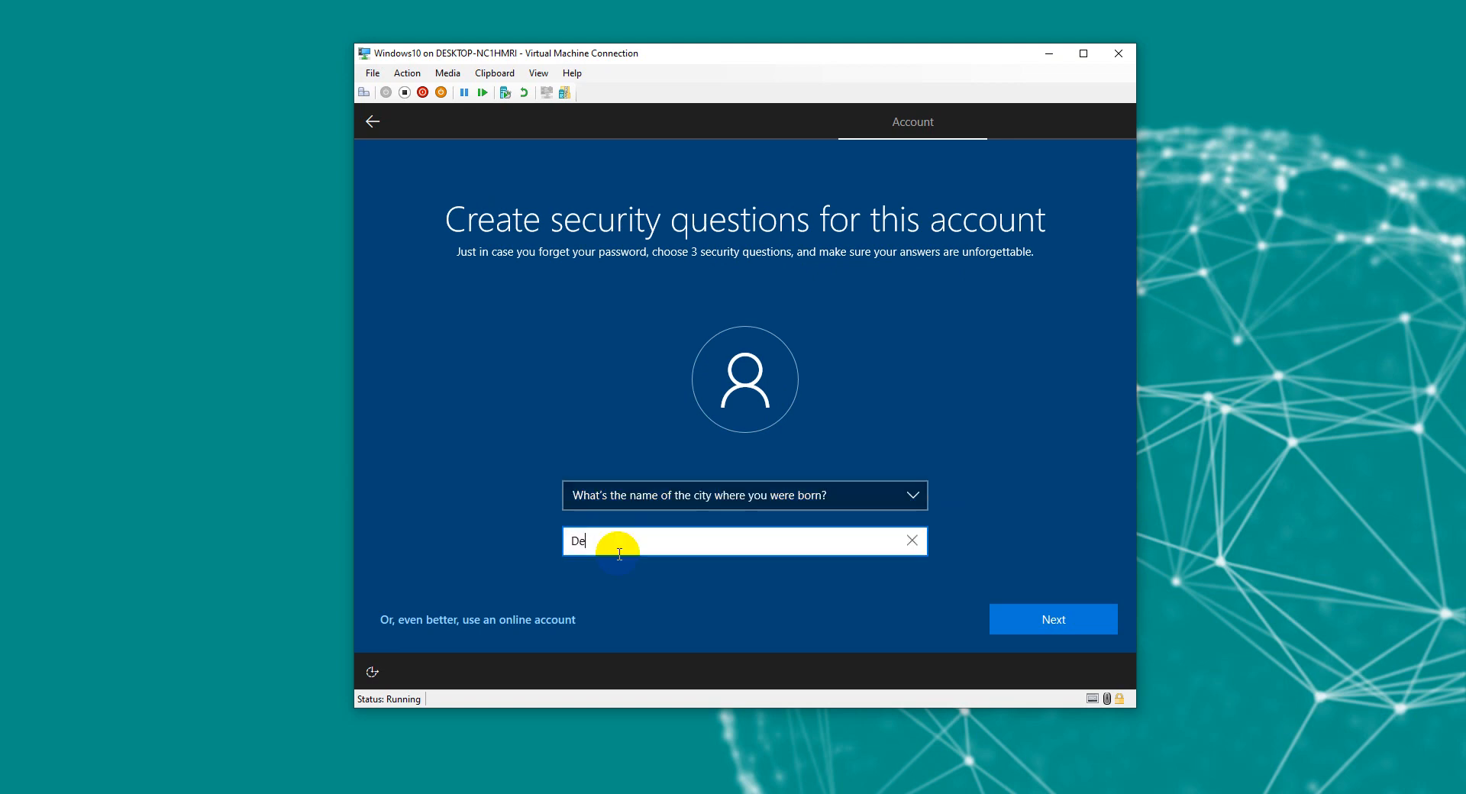
type("mo")
key("Return")
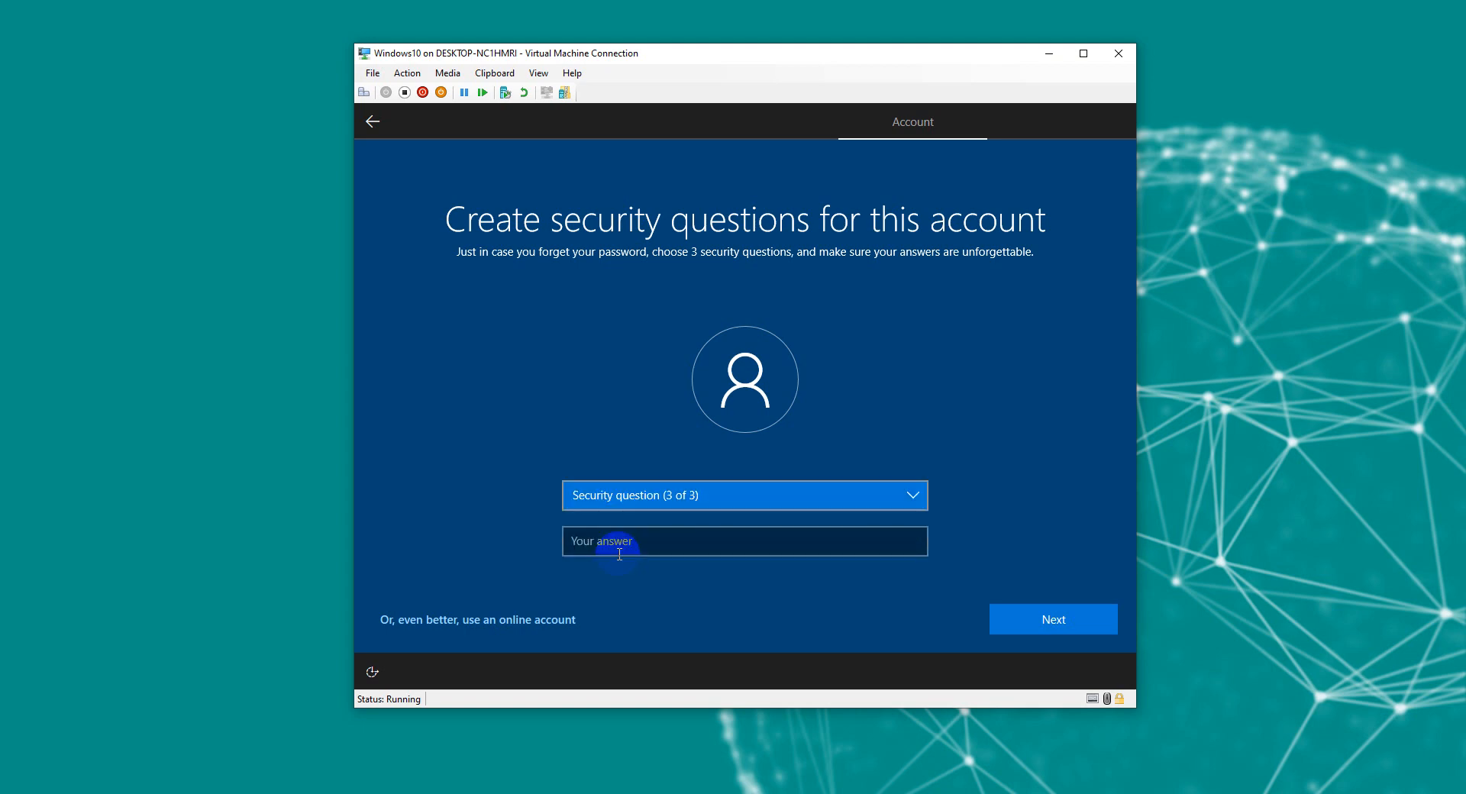
key("Down")
key("Down")
left_click(619, 554)
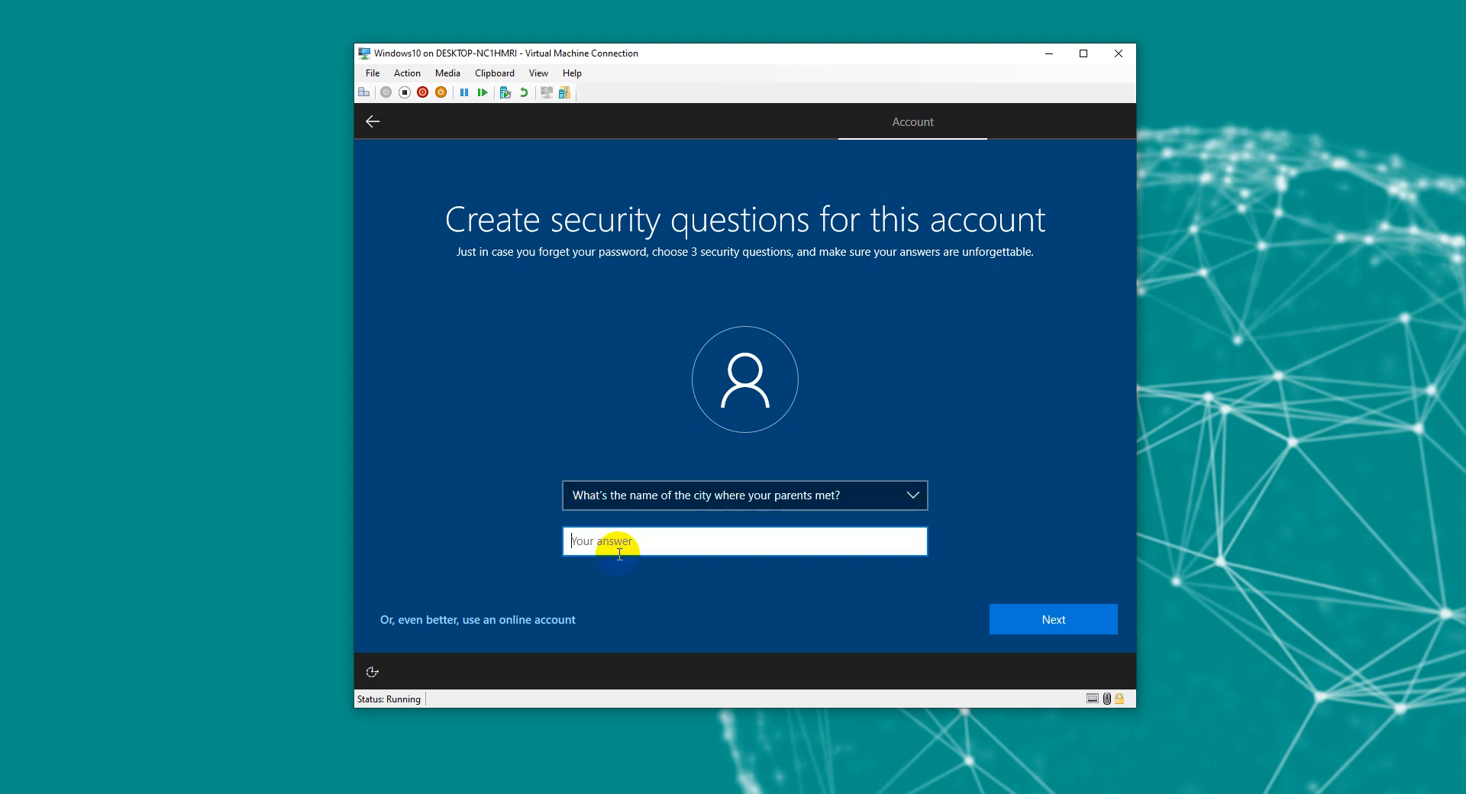
type("Demo")
key("Return")
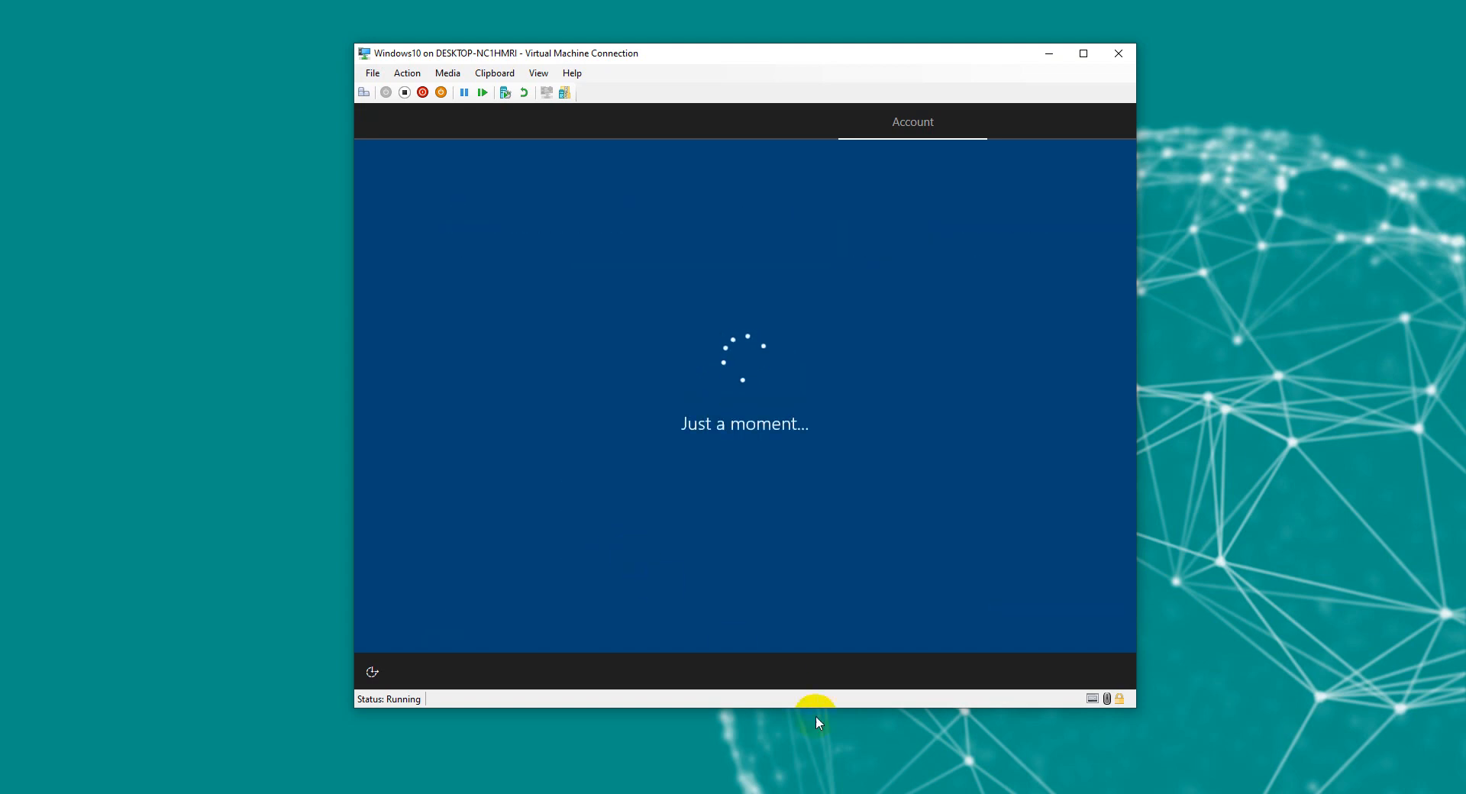
Step: Turn off Find my device, Location, Tailored experiences, Advertising ID, Inking & typing, limit diagnostics, and accept
left_click(759, 390)
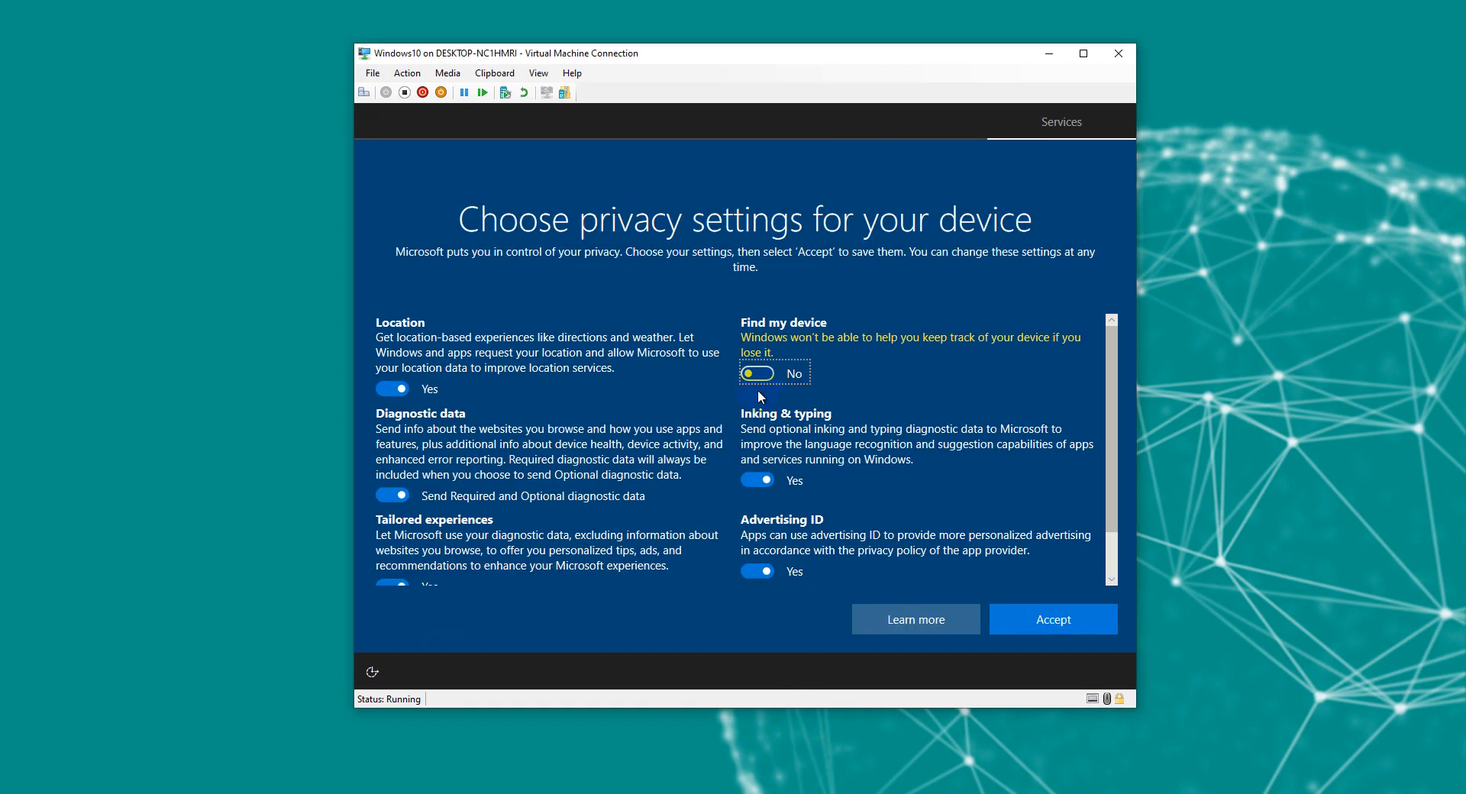
left_click(381, 390)
left_click(391, 480)
left_click(391, 569)
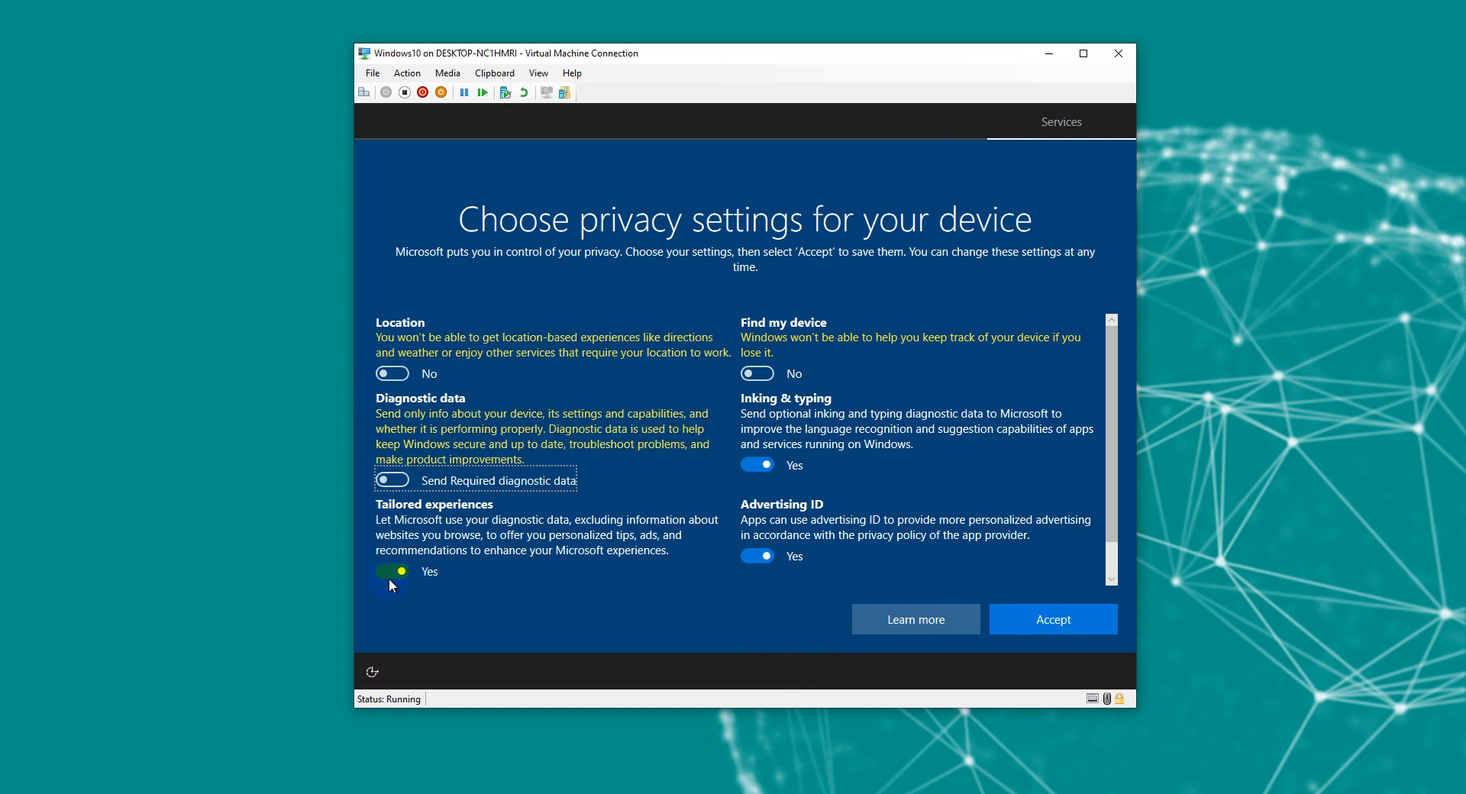
left_click(776, 554)
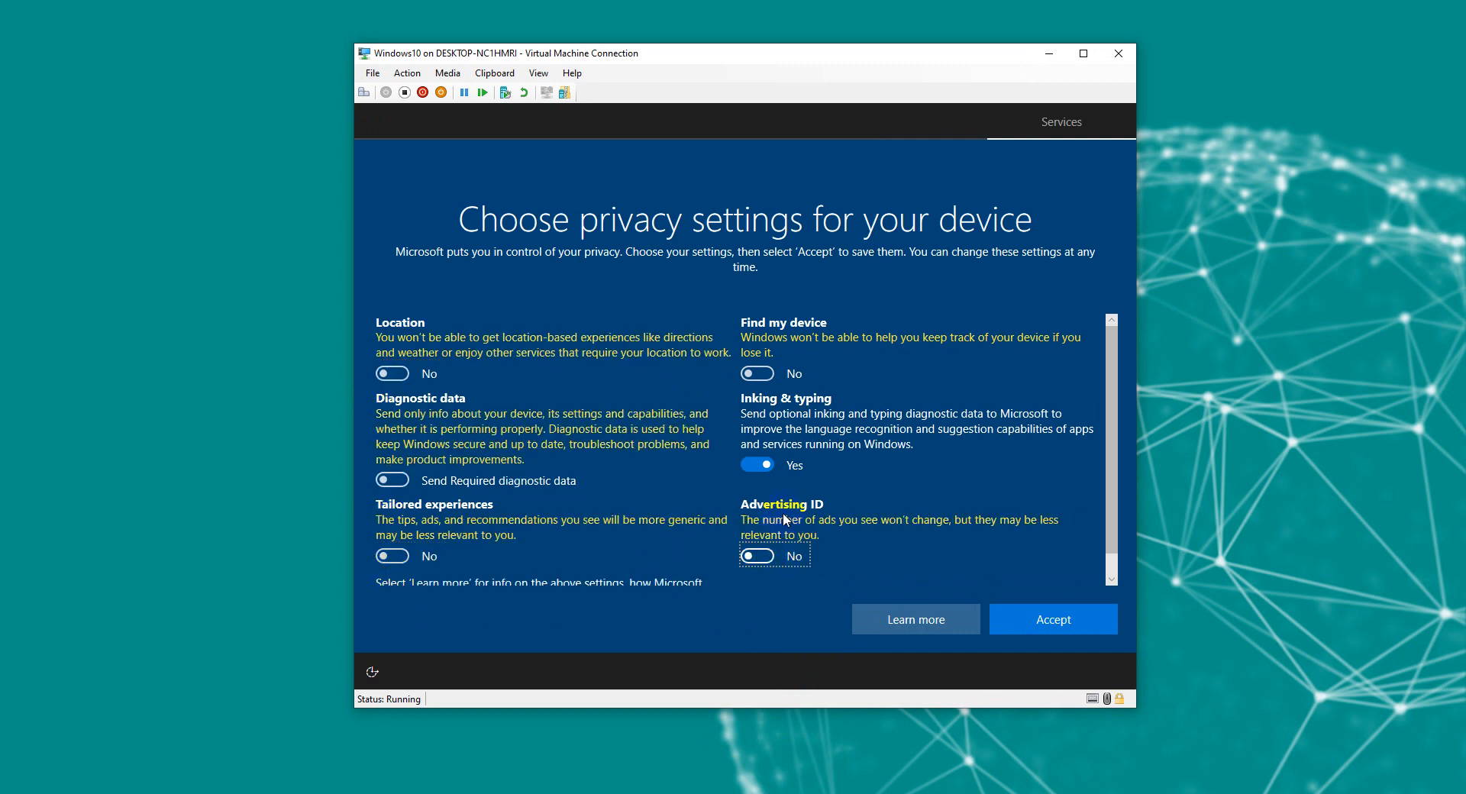
left_click(770, 466)
scroll(772, 474, "down", 2)
scroll(686, 507, "up", 2)
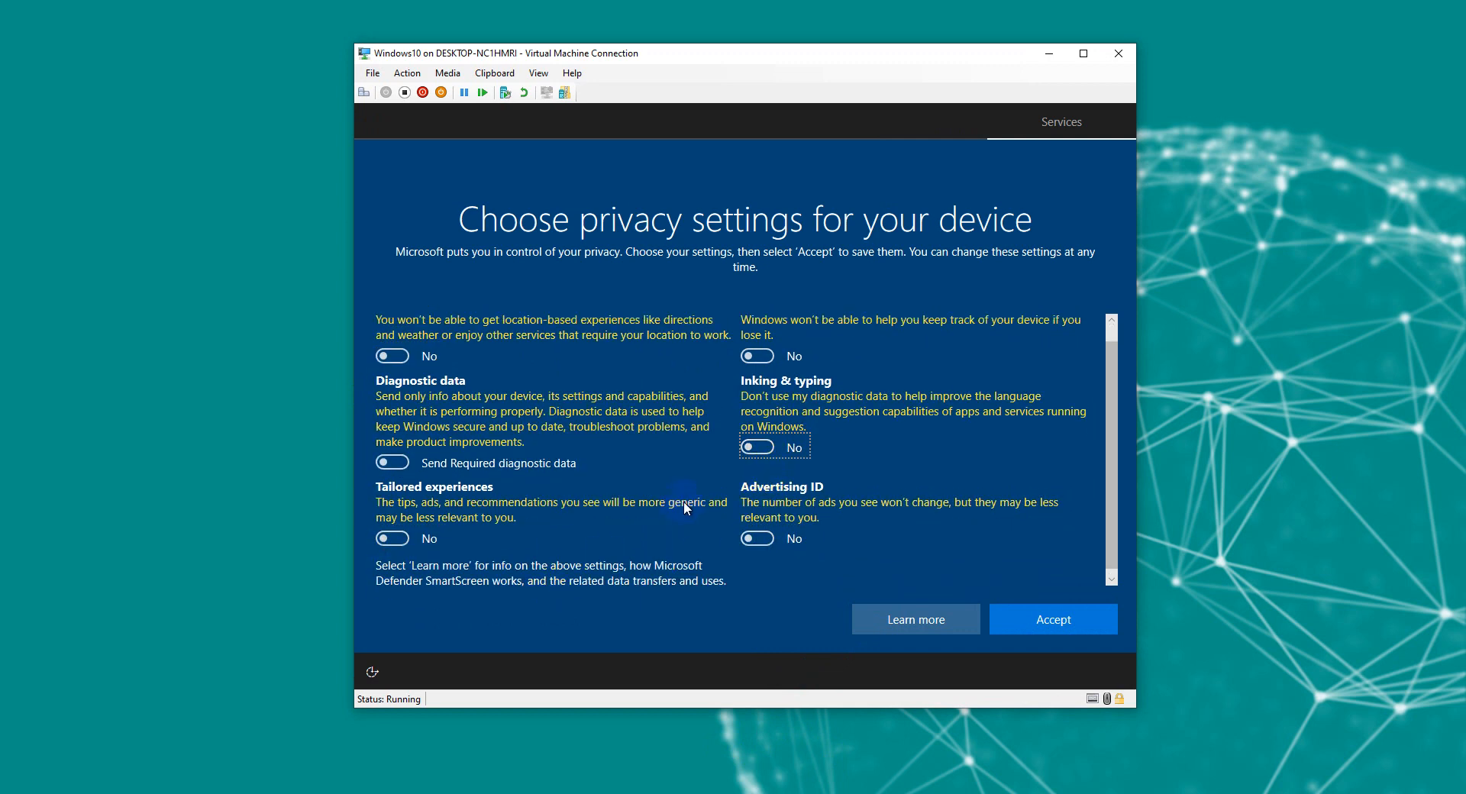
left_click(1054, 622)
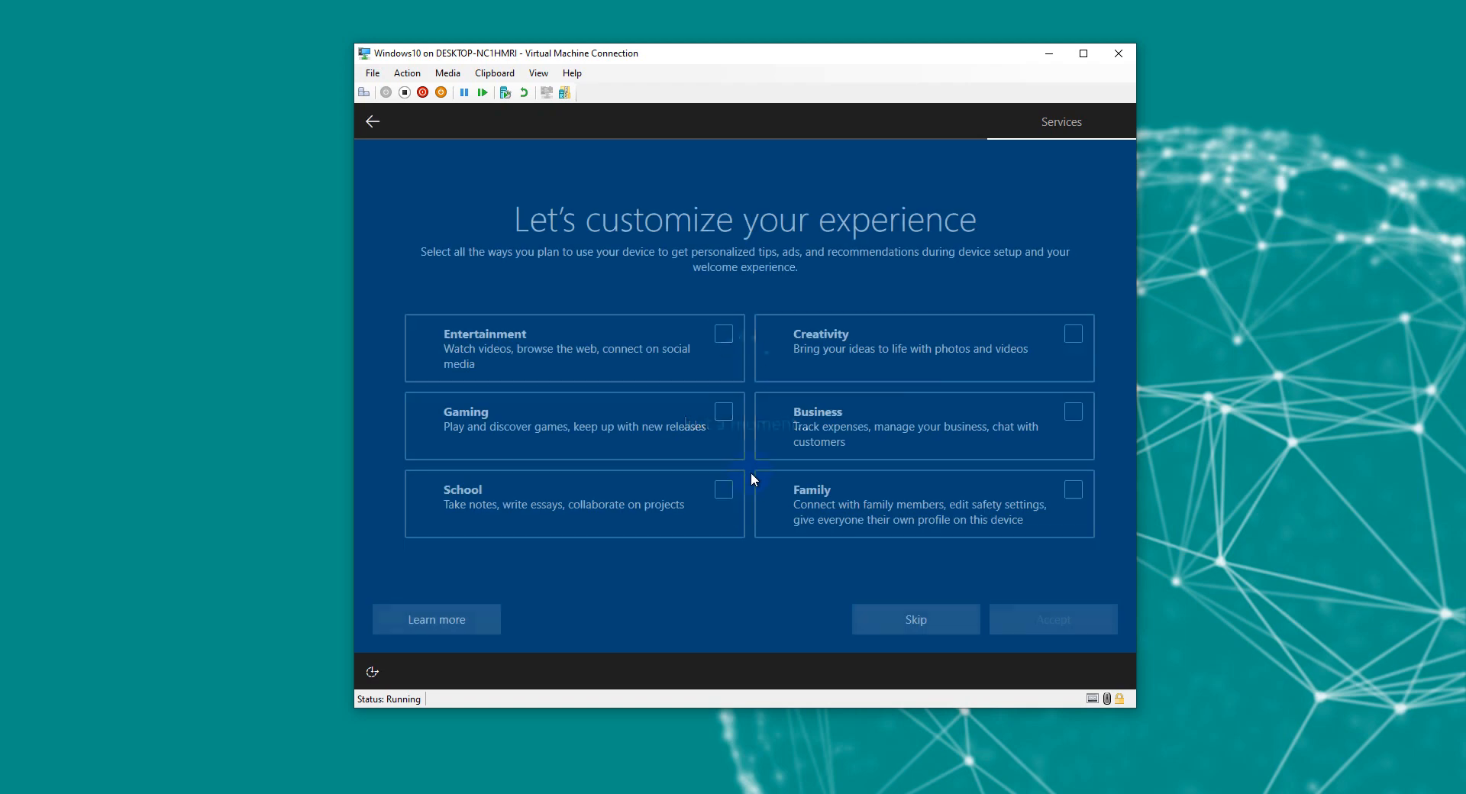
Step: Skip experience customization and decline Cortana with Not now
left_click(890, 622)
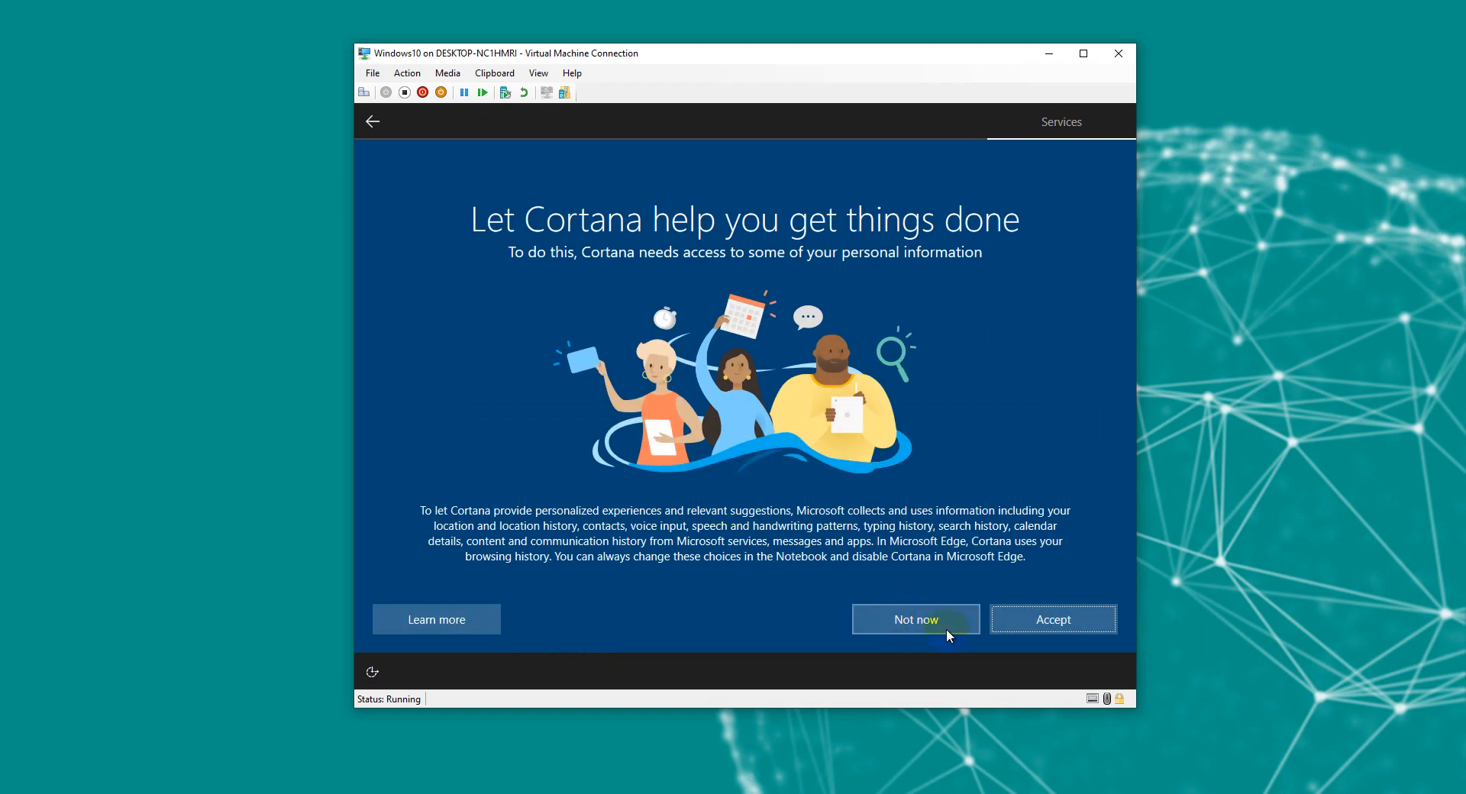
left_click(945, 631)
left_click(947, 622)
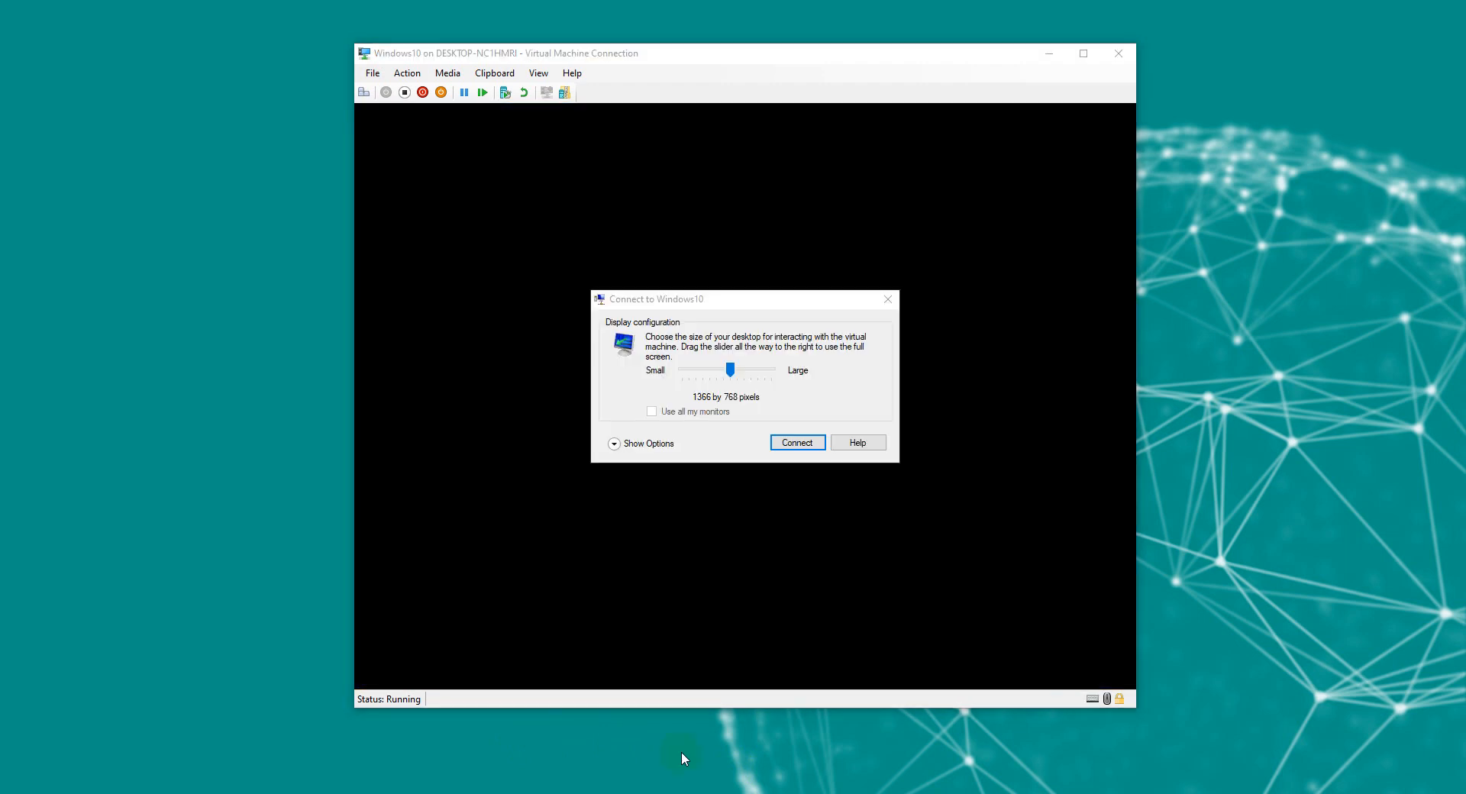
Step: Connect to the VM at 1366 by 768 and try signing in as Demo
left_click_drag(703, 298, 691, 311)
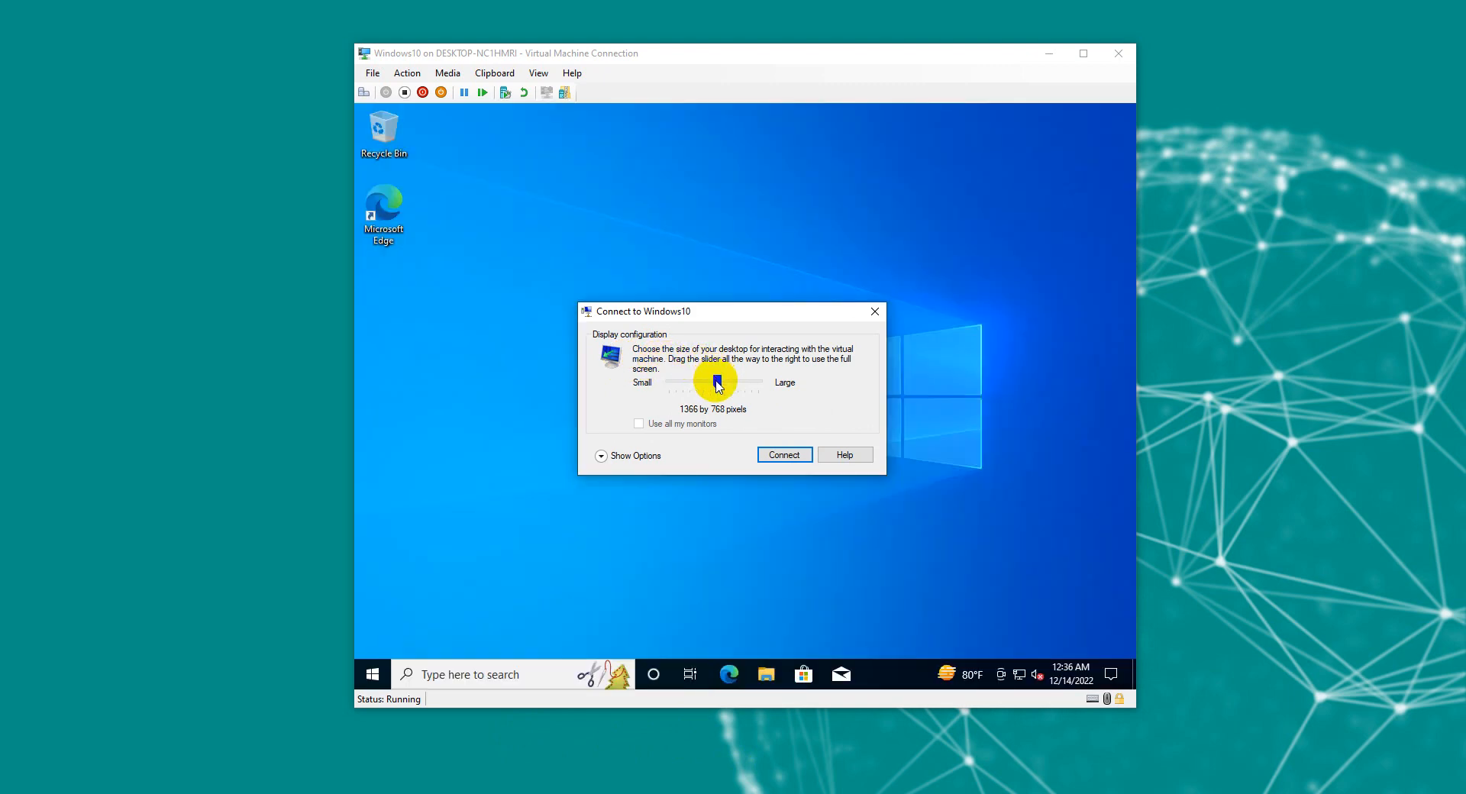
left_click(784, 454)
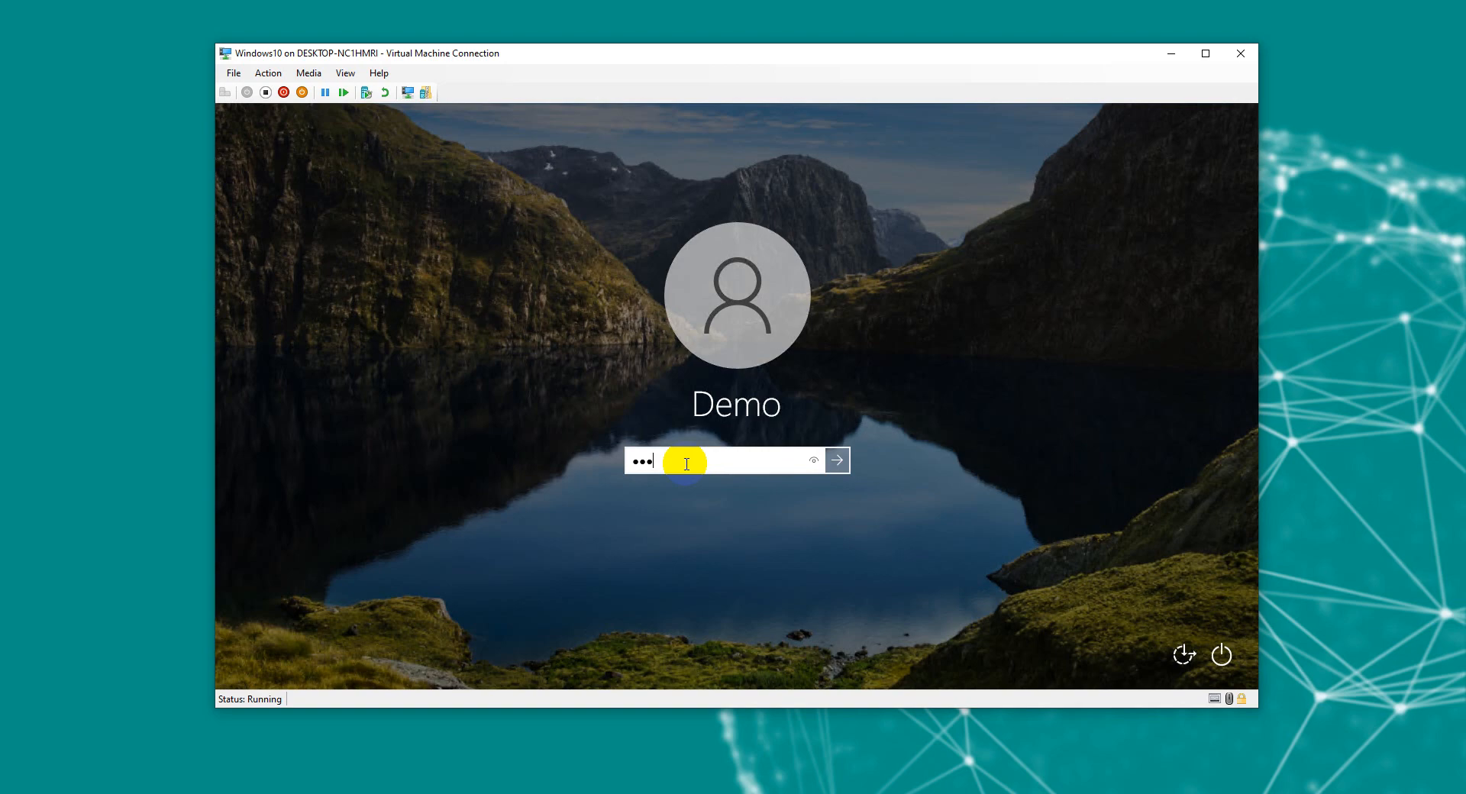
type("••••")
key("Return")
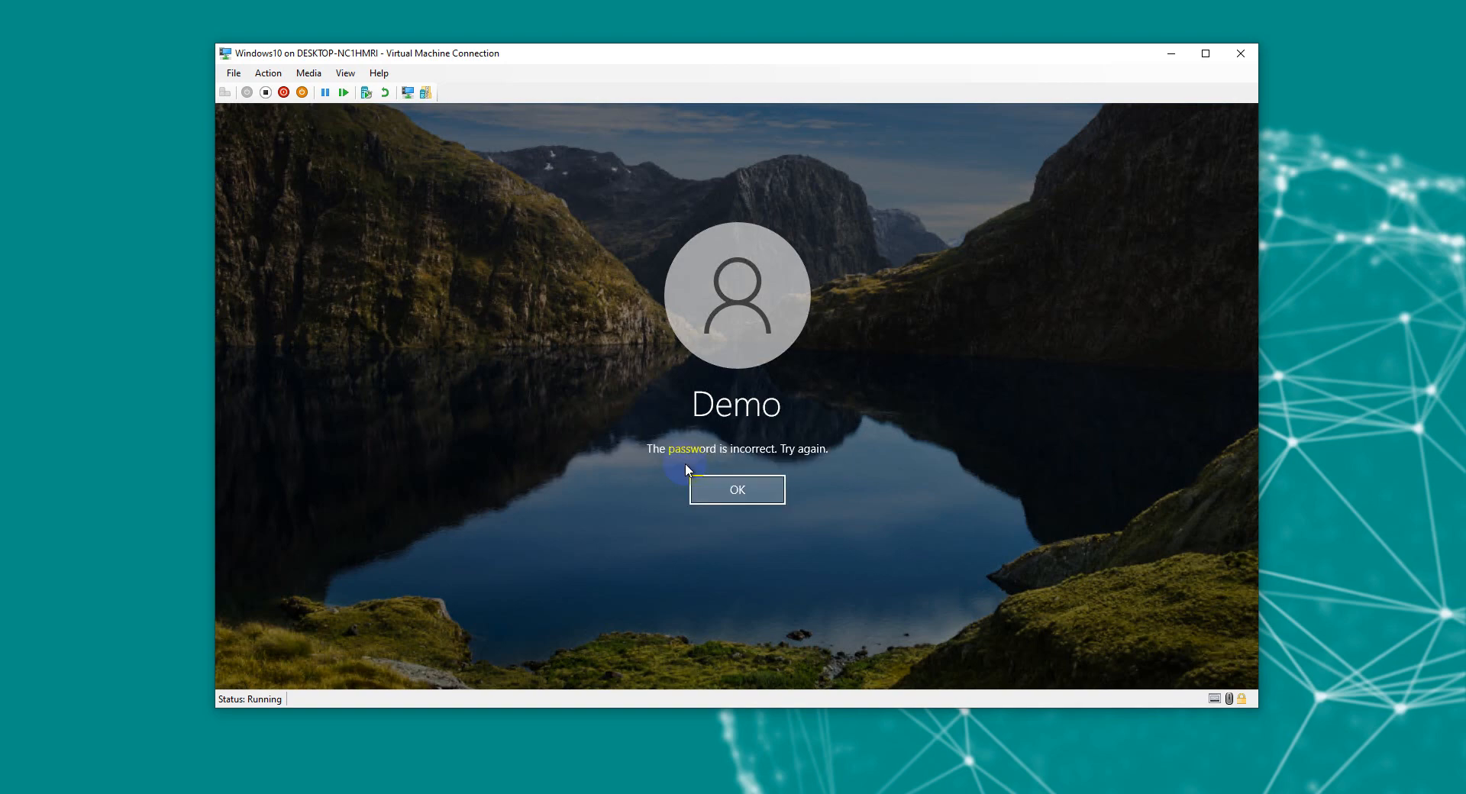
Step: Dismiss each incorrect-password message and retry the password three more times
left_click(738, 481)
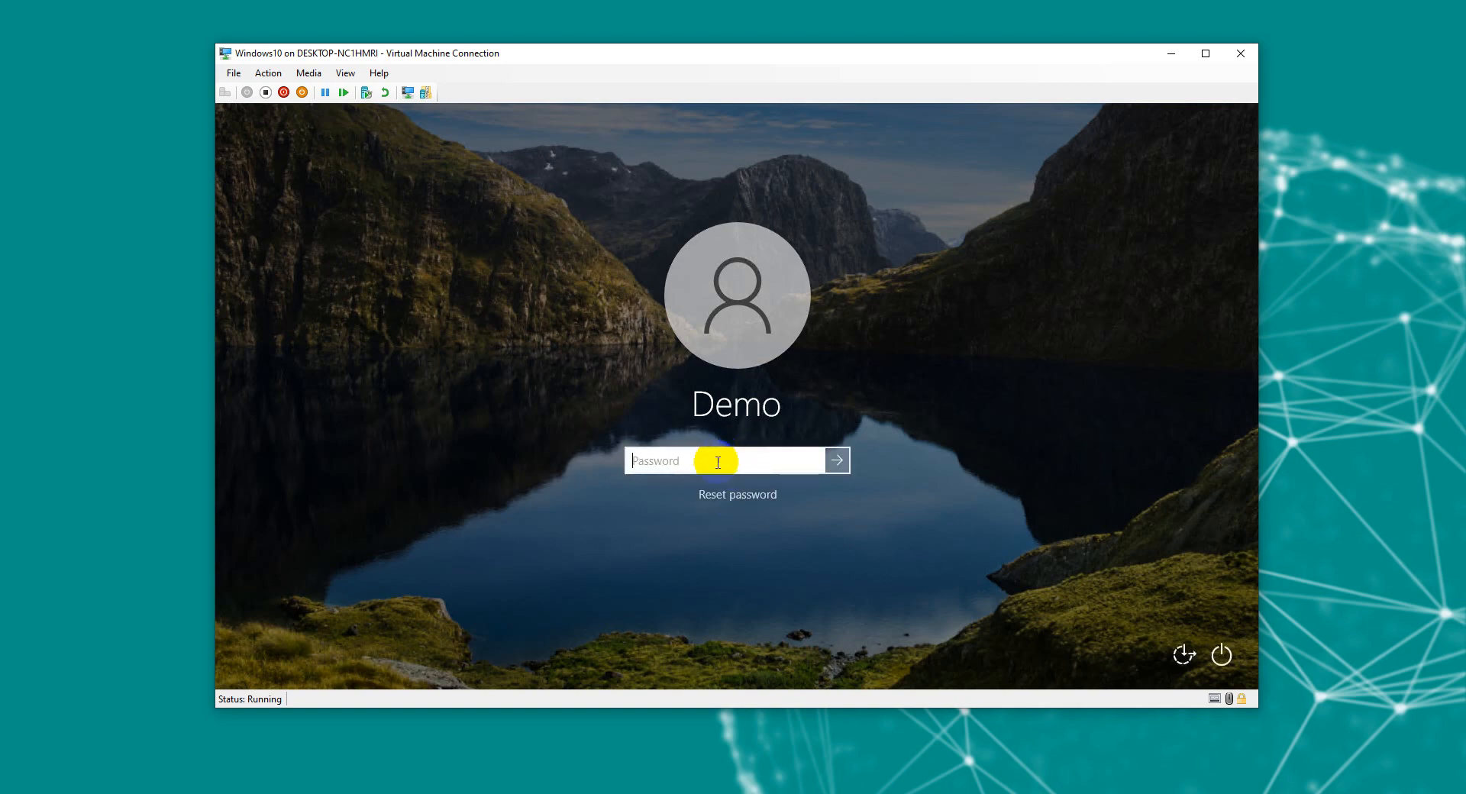
type("•••••••")
key("Return")
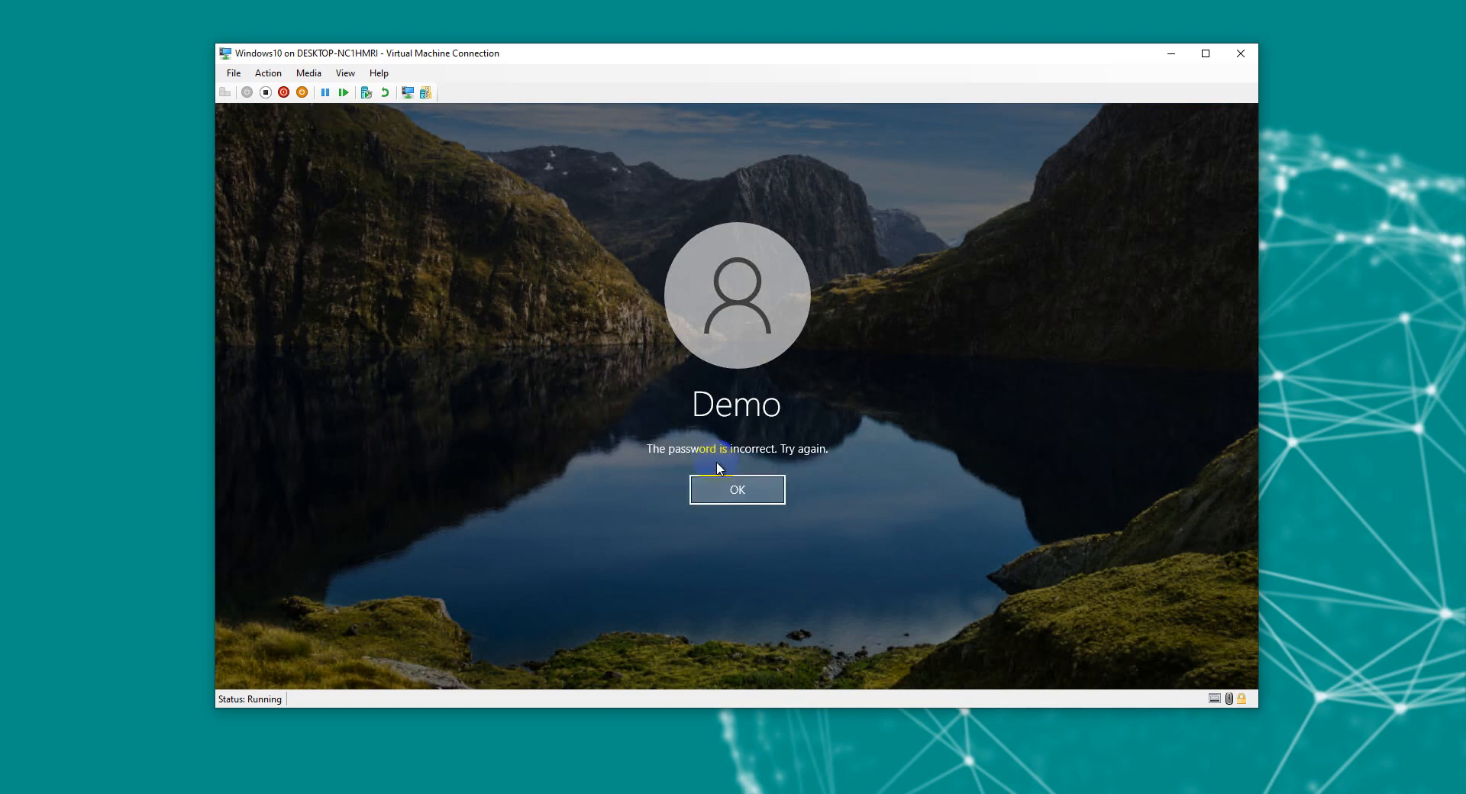
left_click(764, 498)
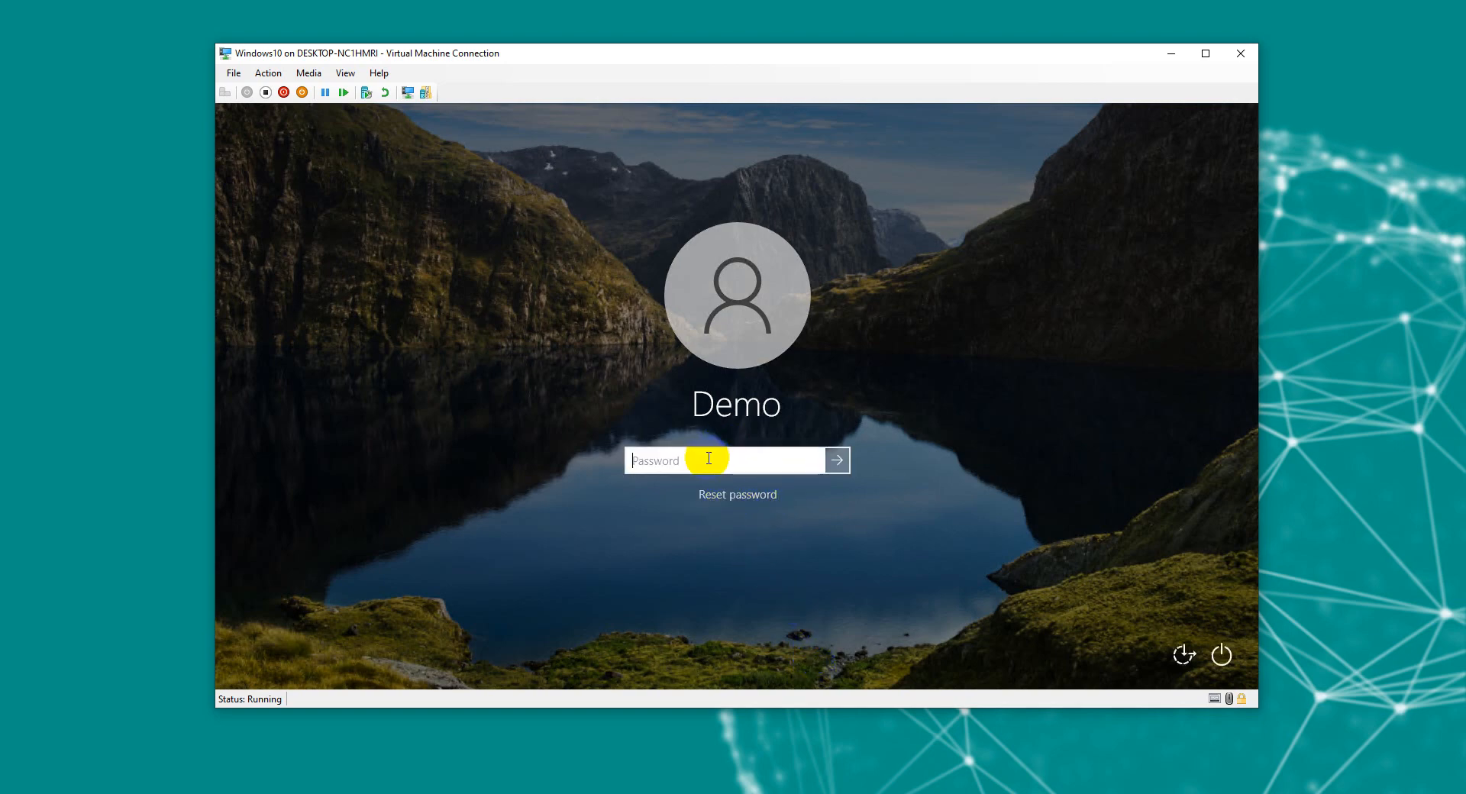
type("•••••••")
key("Return")
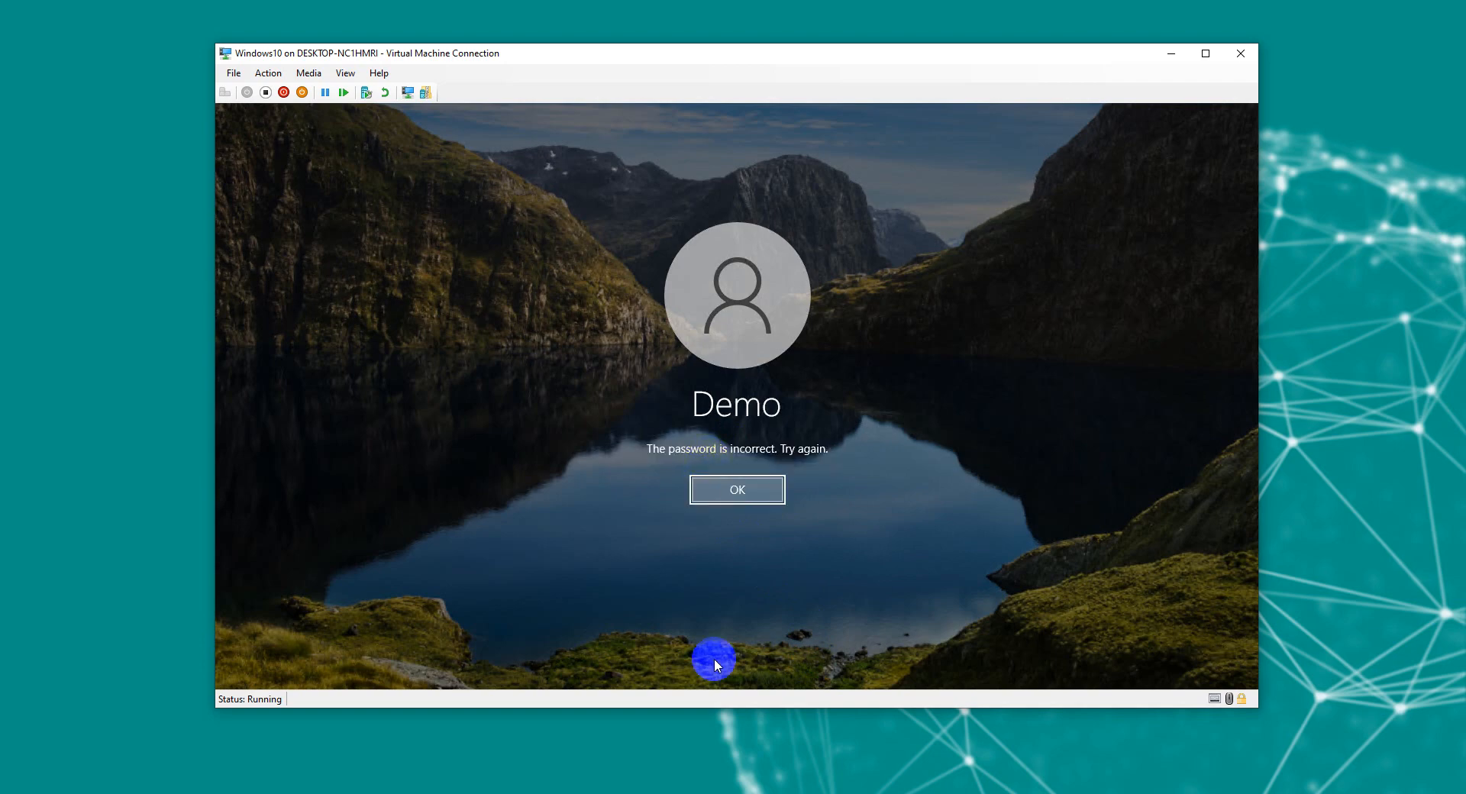
left_click(776, 496)
left_click(706, 462)
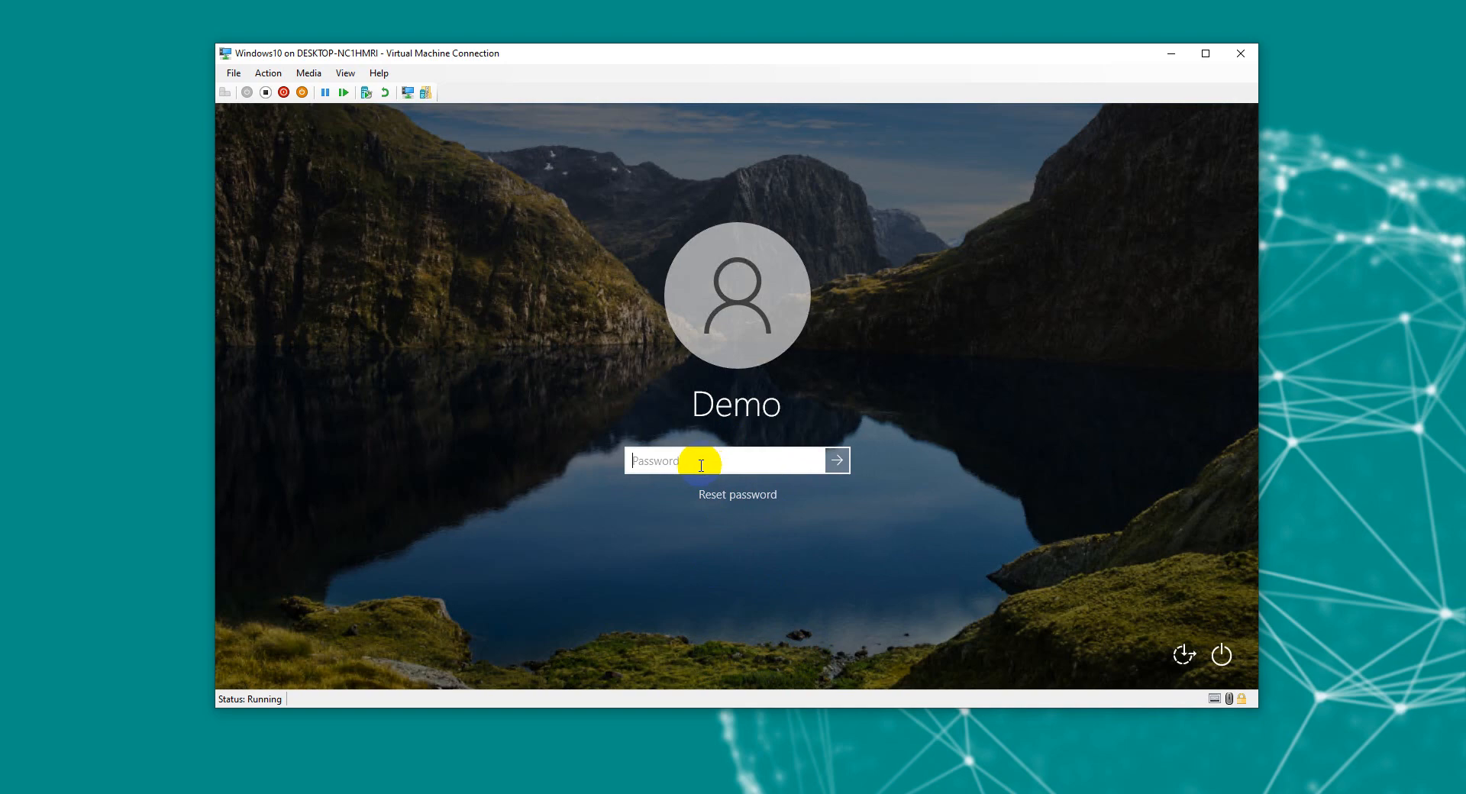
type("•••••••")
key("Return")
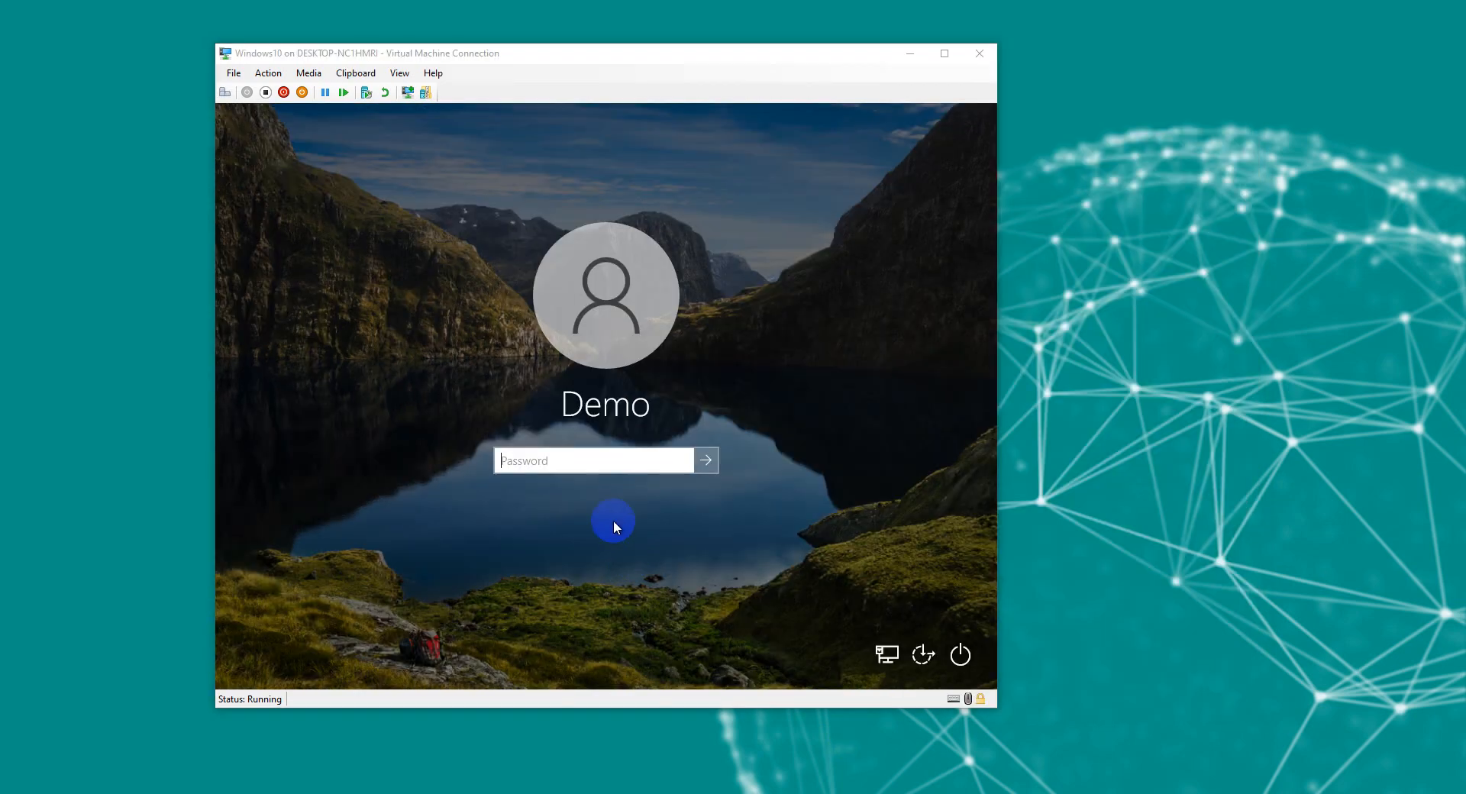
Step: Sign in to Demo with the correct password and shift the VM window right
left_click(611, 467)
type("•••")
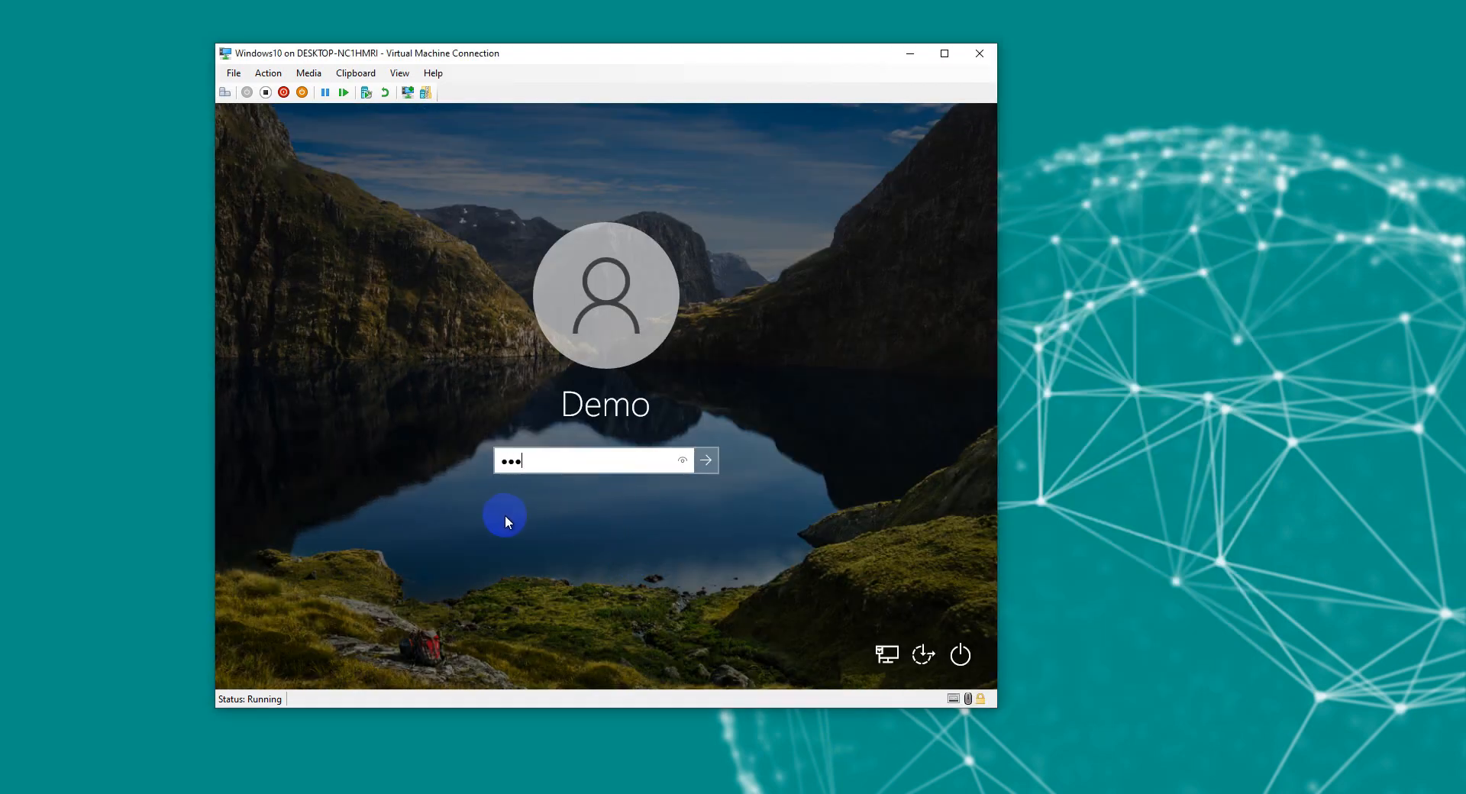
type("••••")
key("Return")
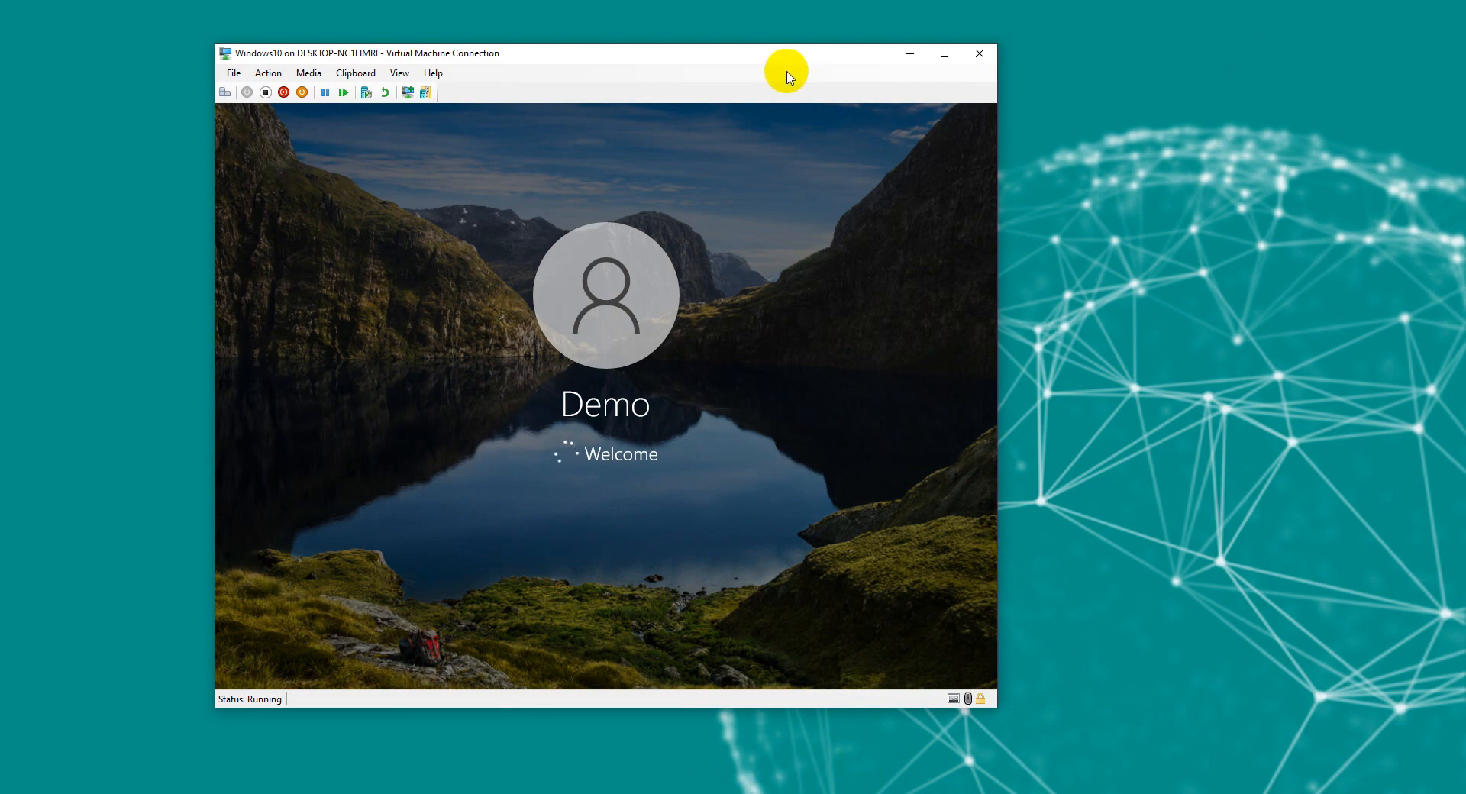
left_click_drag(770, 61, 895, 53)
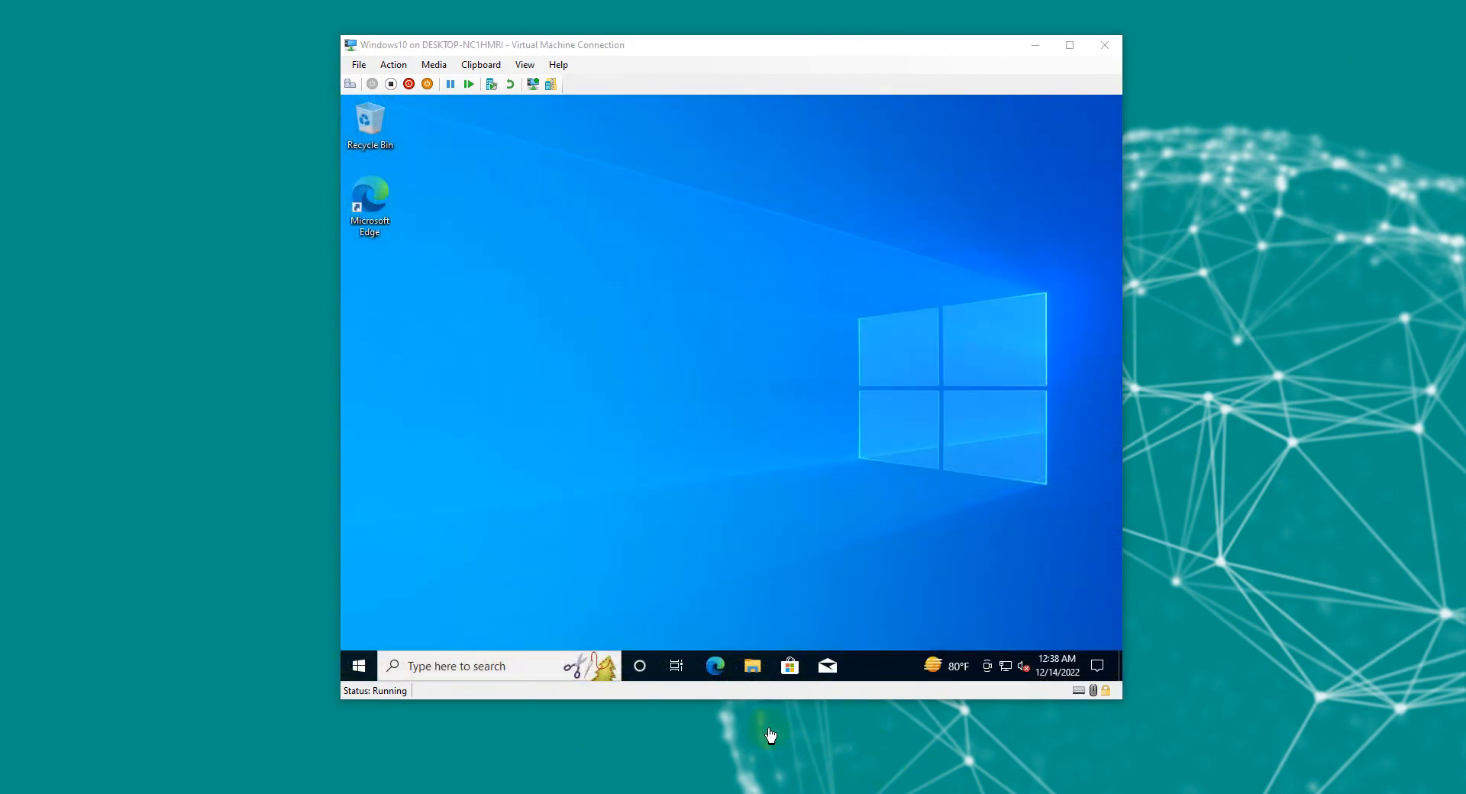
Step: Create a new desktop folder named 'Thanks' via the desktop's New > Folder menu
left_click(781, 531)
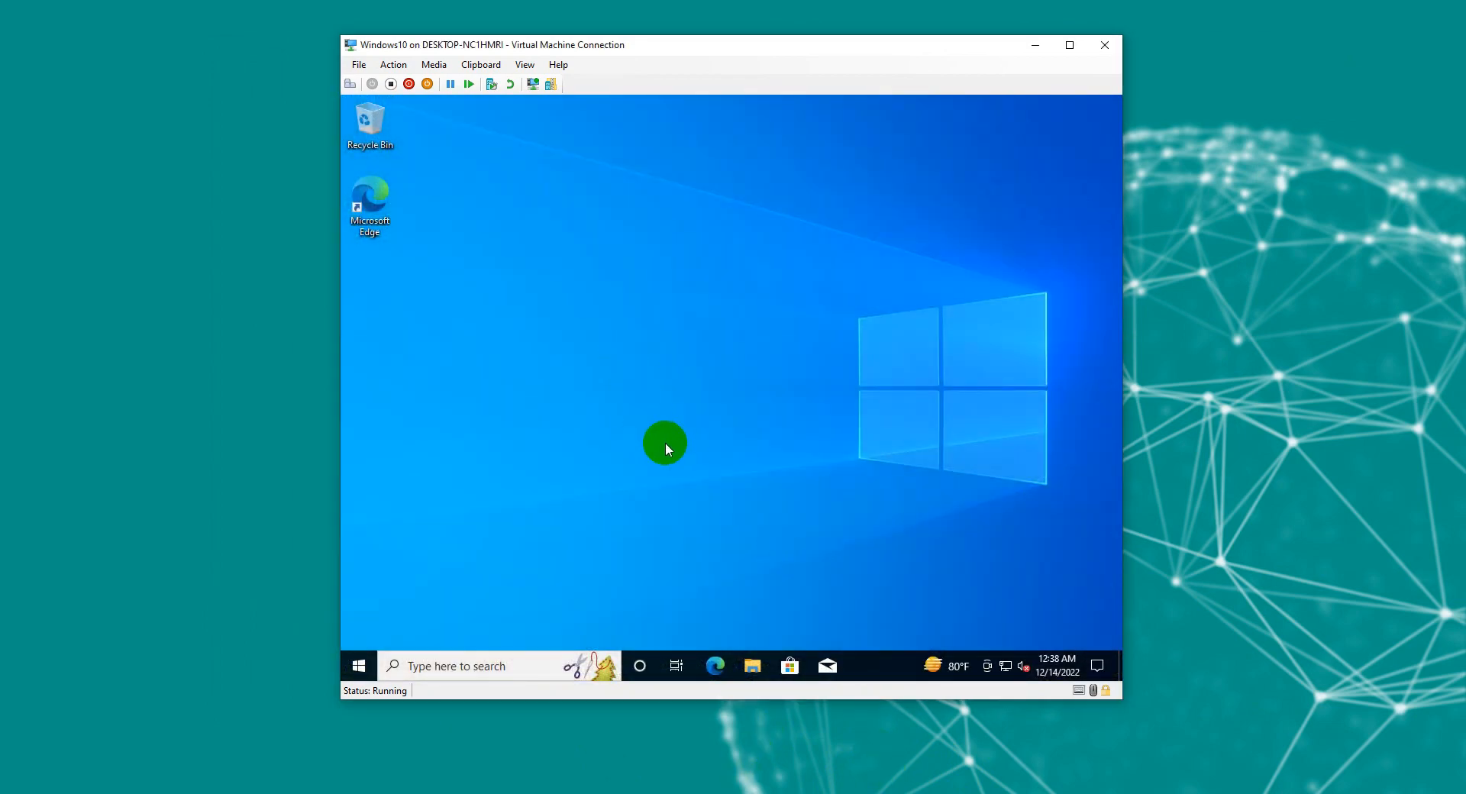
right_click(665, 443)
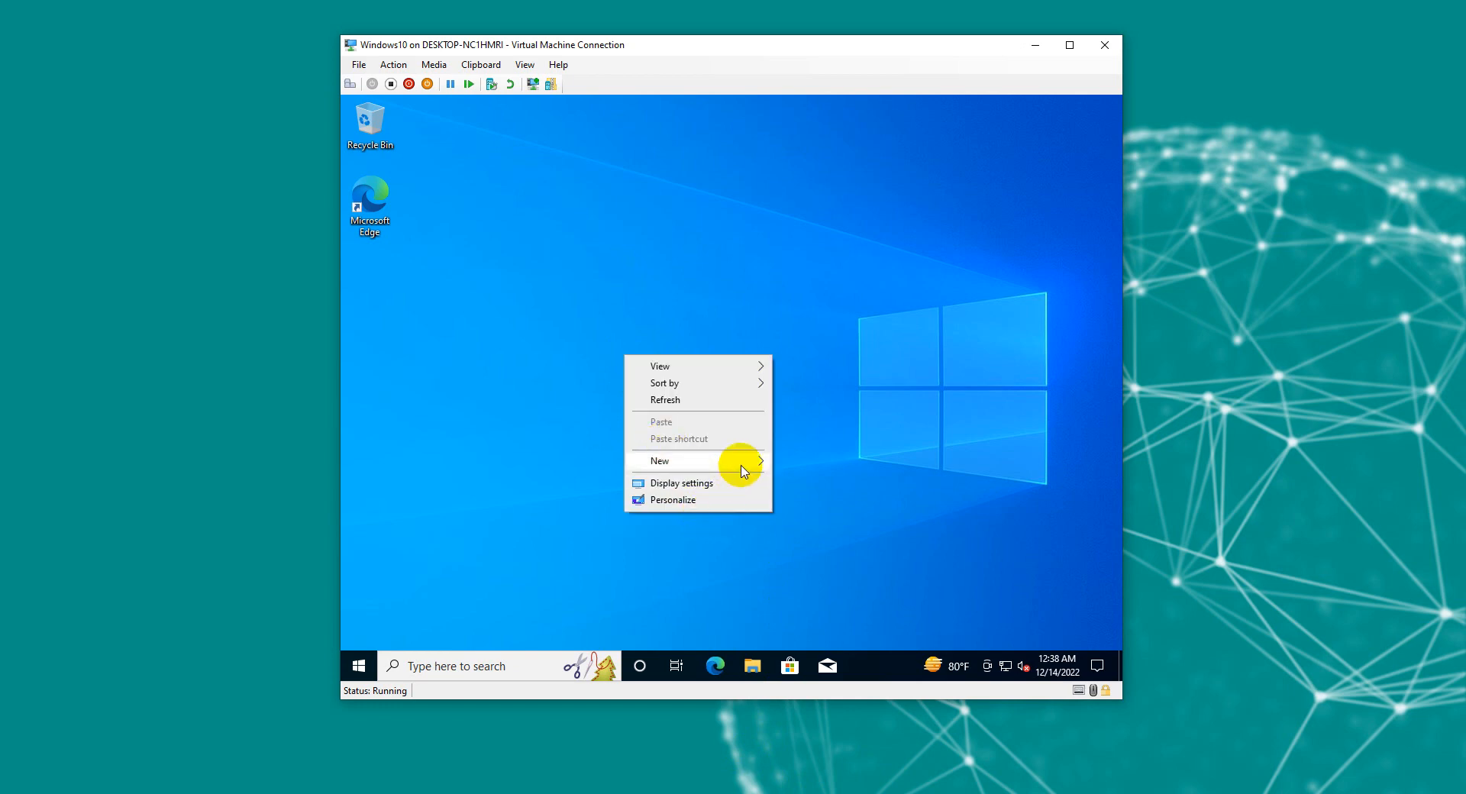
left_click(773, 461)
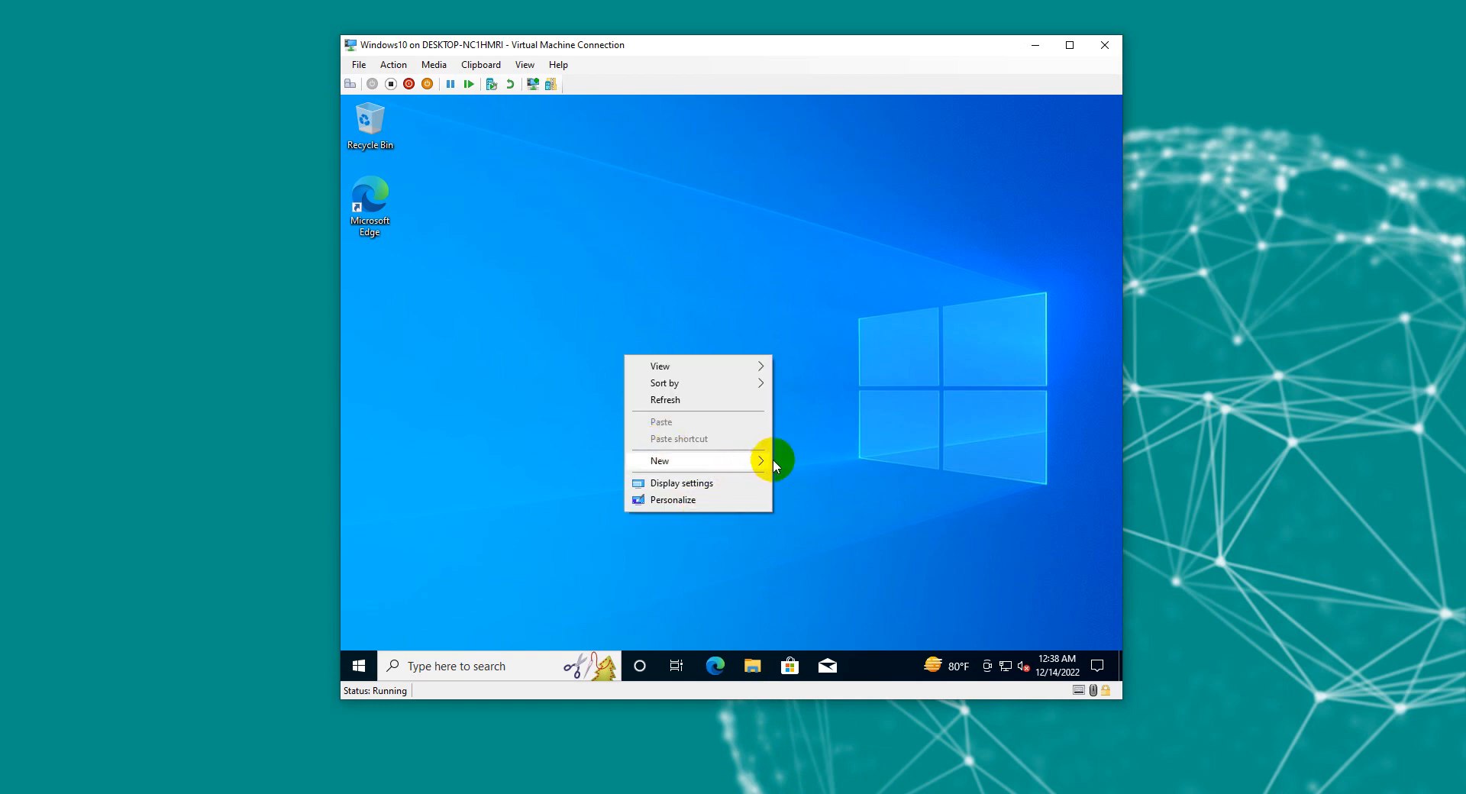
left_click(773, 461)
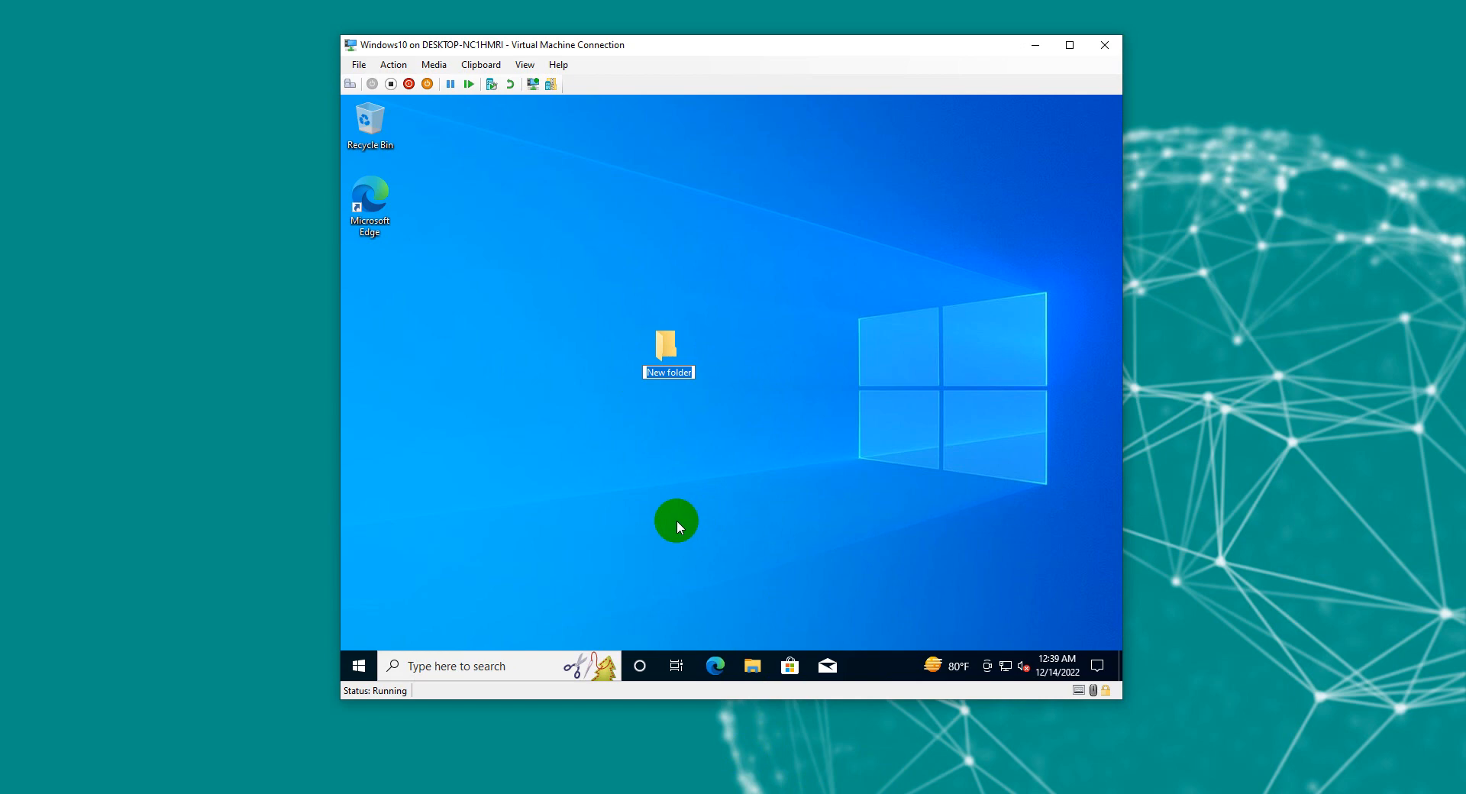
type("Thanks")
key("Return")
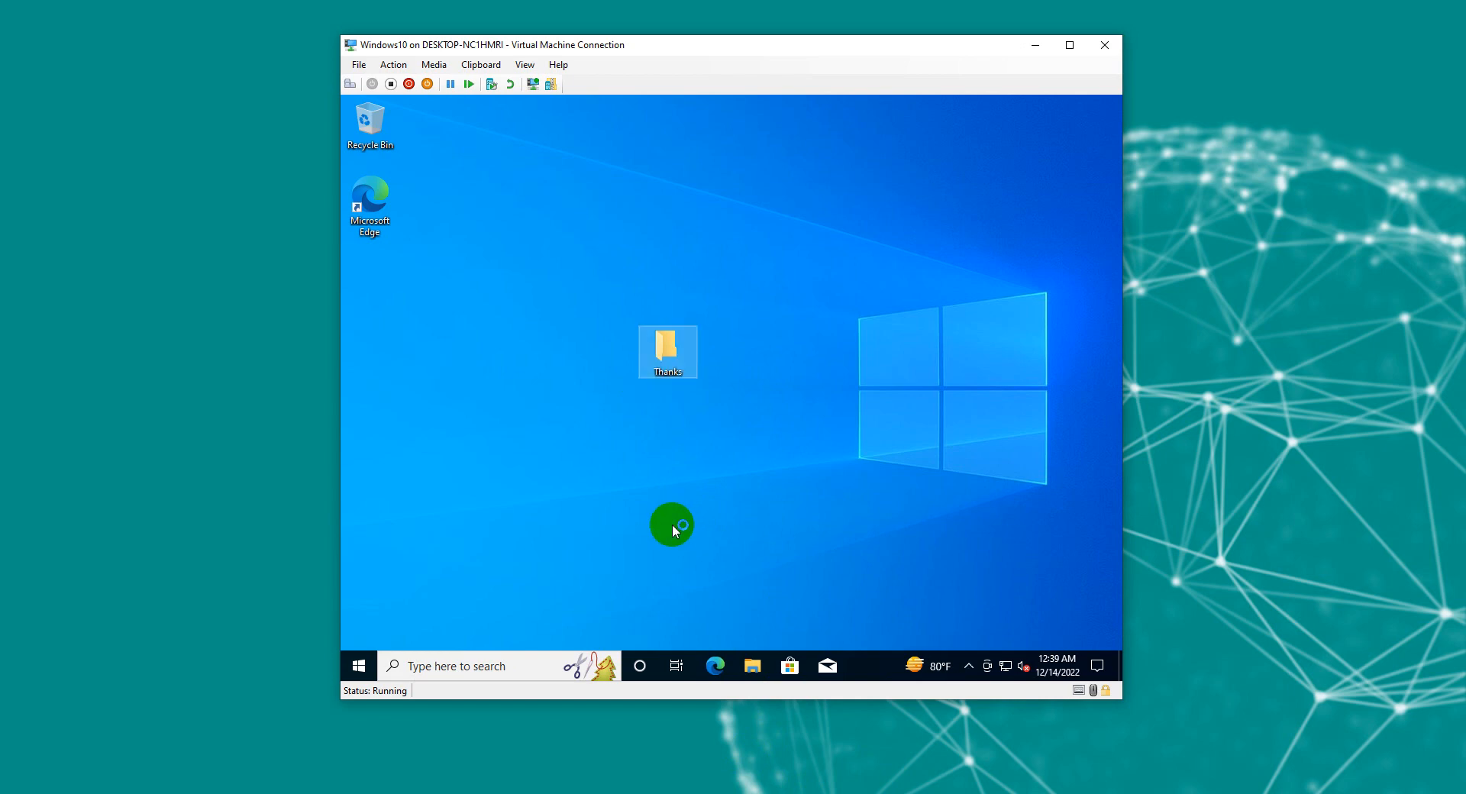